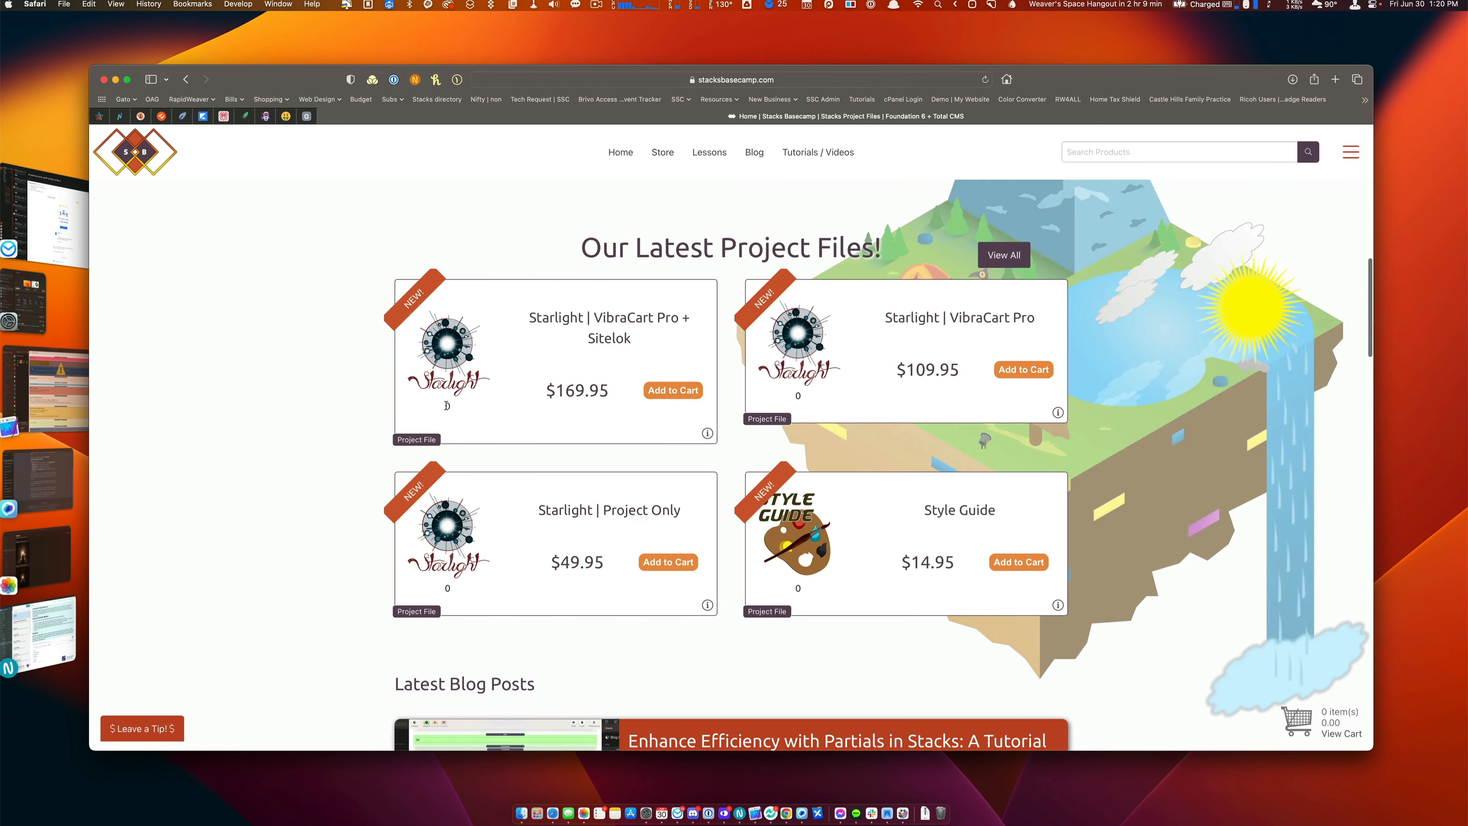
Check the review counts on the latest project files, and open the Caisson product page from the store
drag(794, 398, 805, 398)
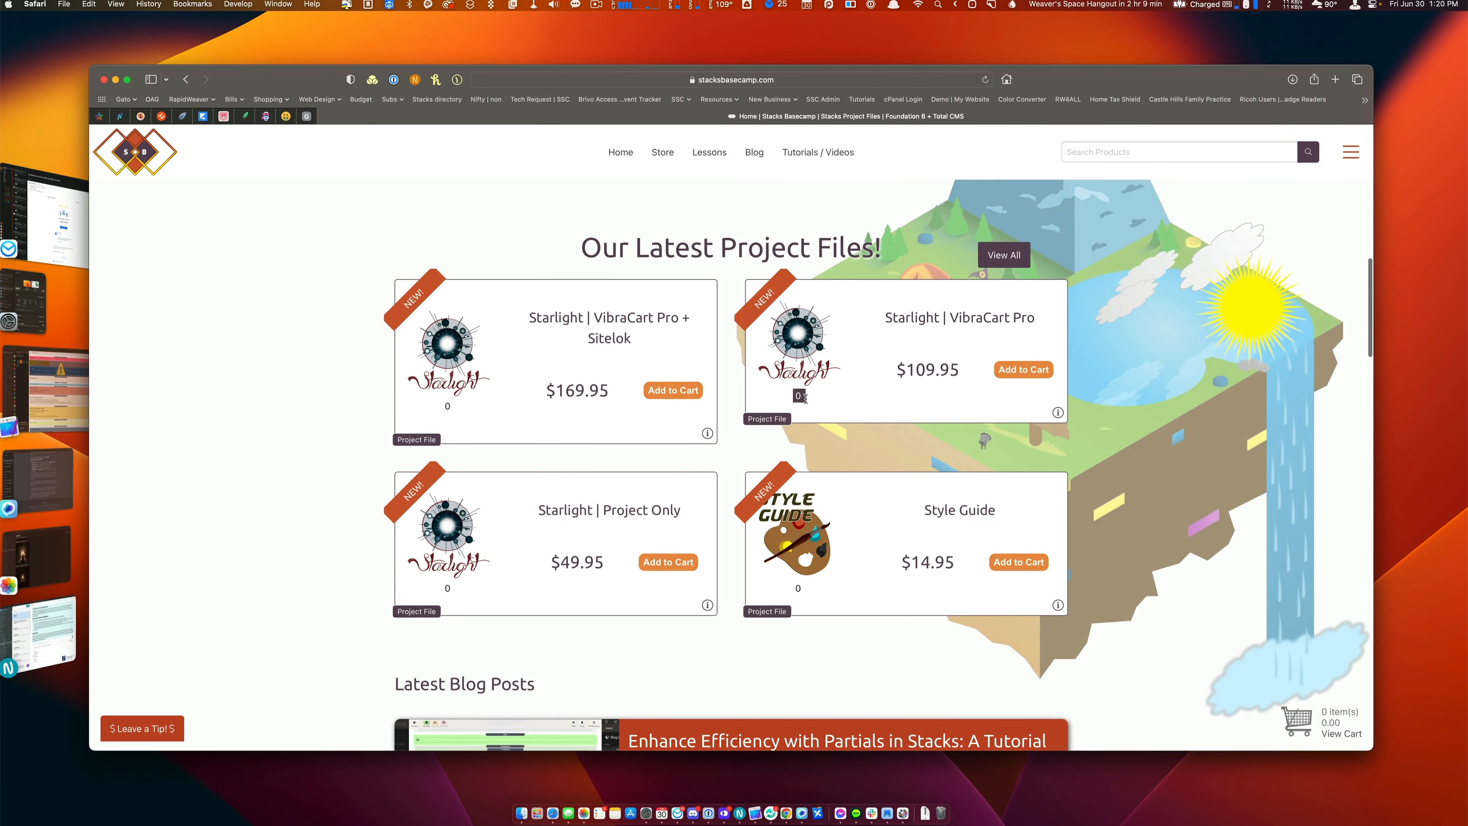
scroll(662, 425, up, 5)
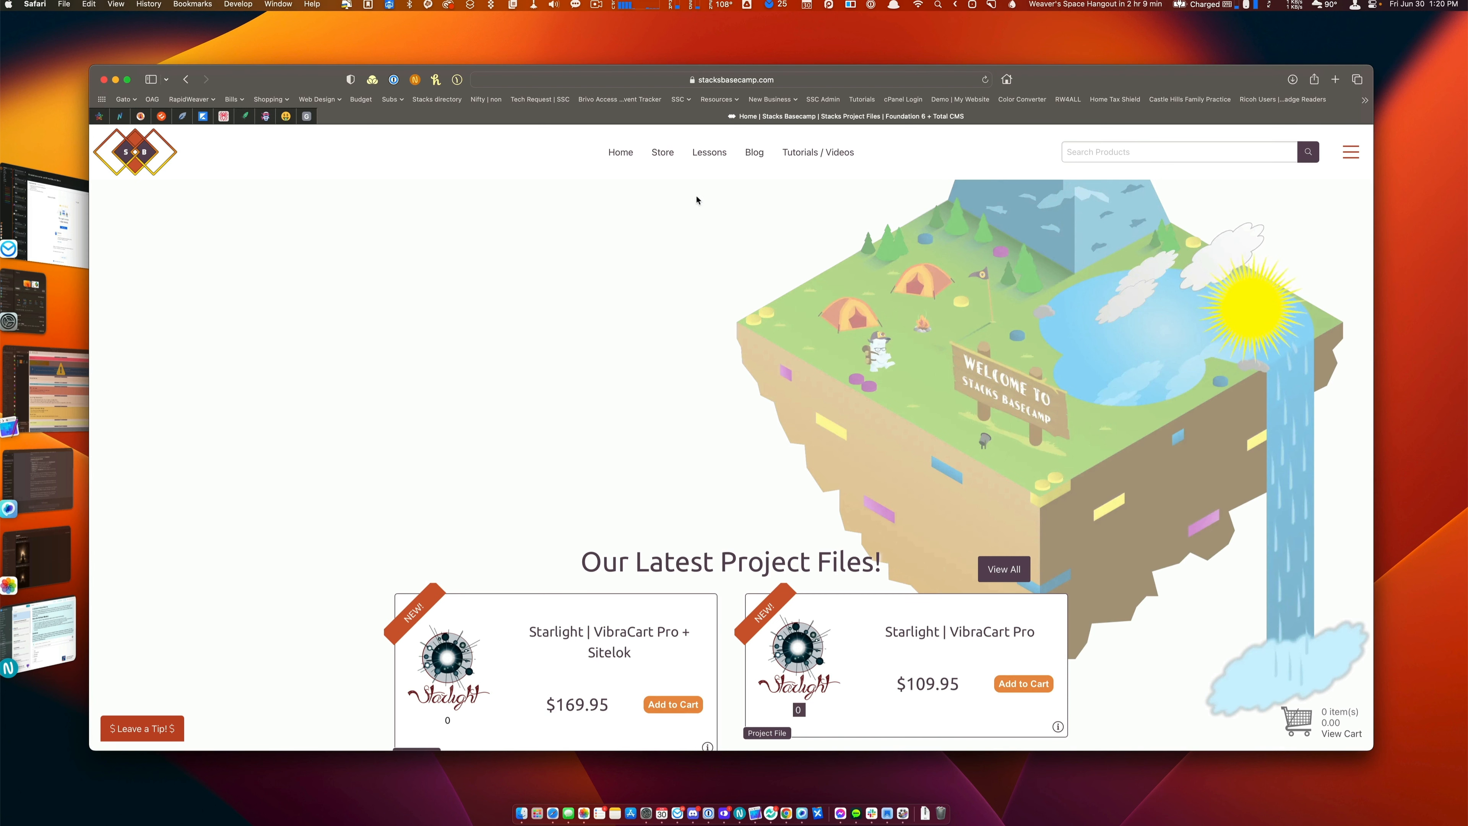
click(665, 153)
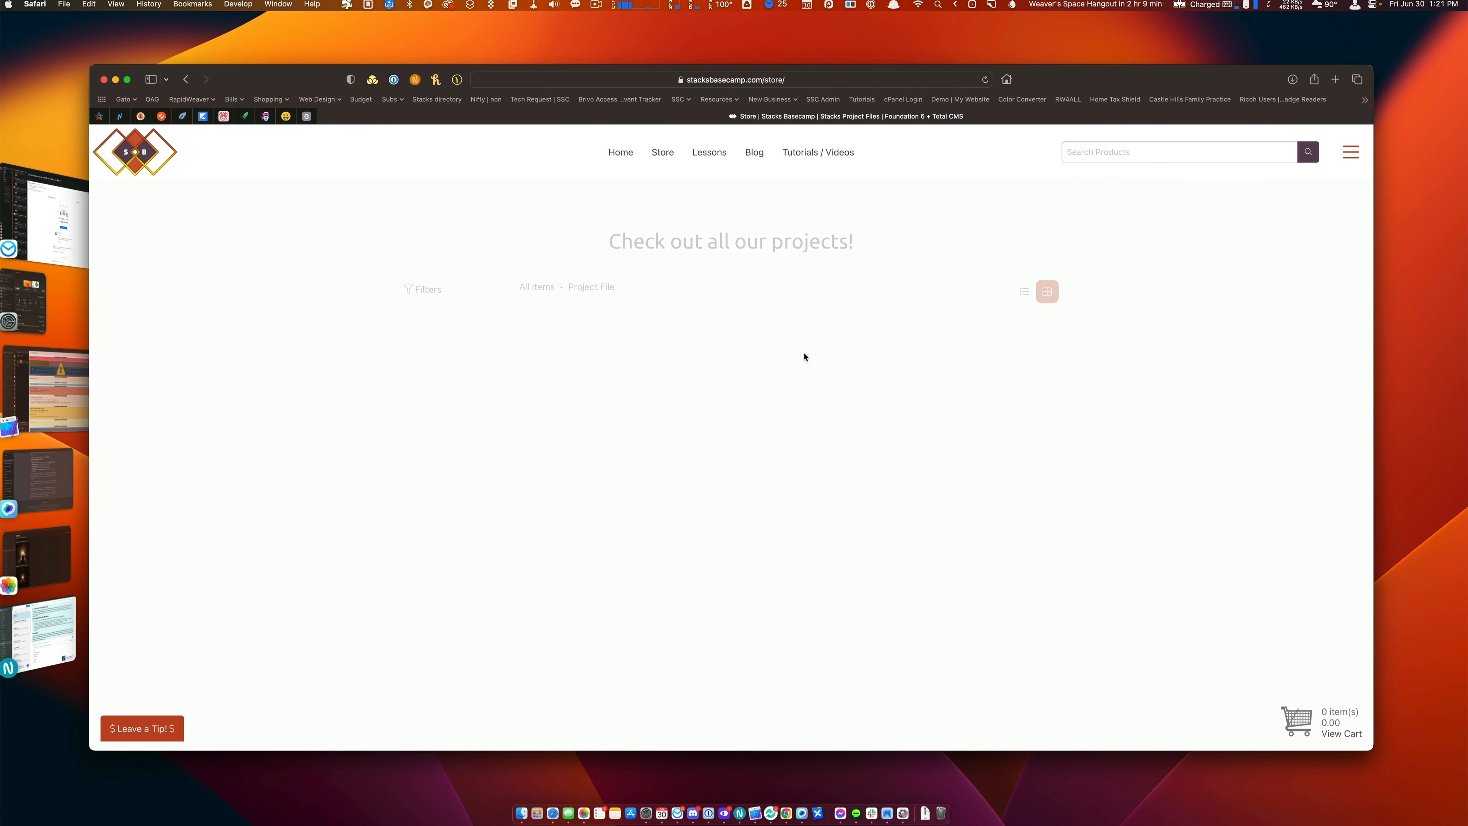
scroll(803, 357, down, 3)
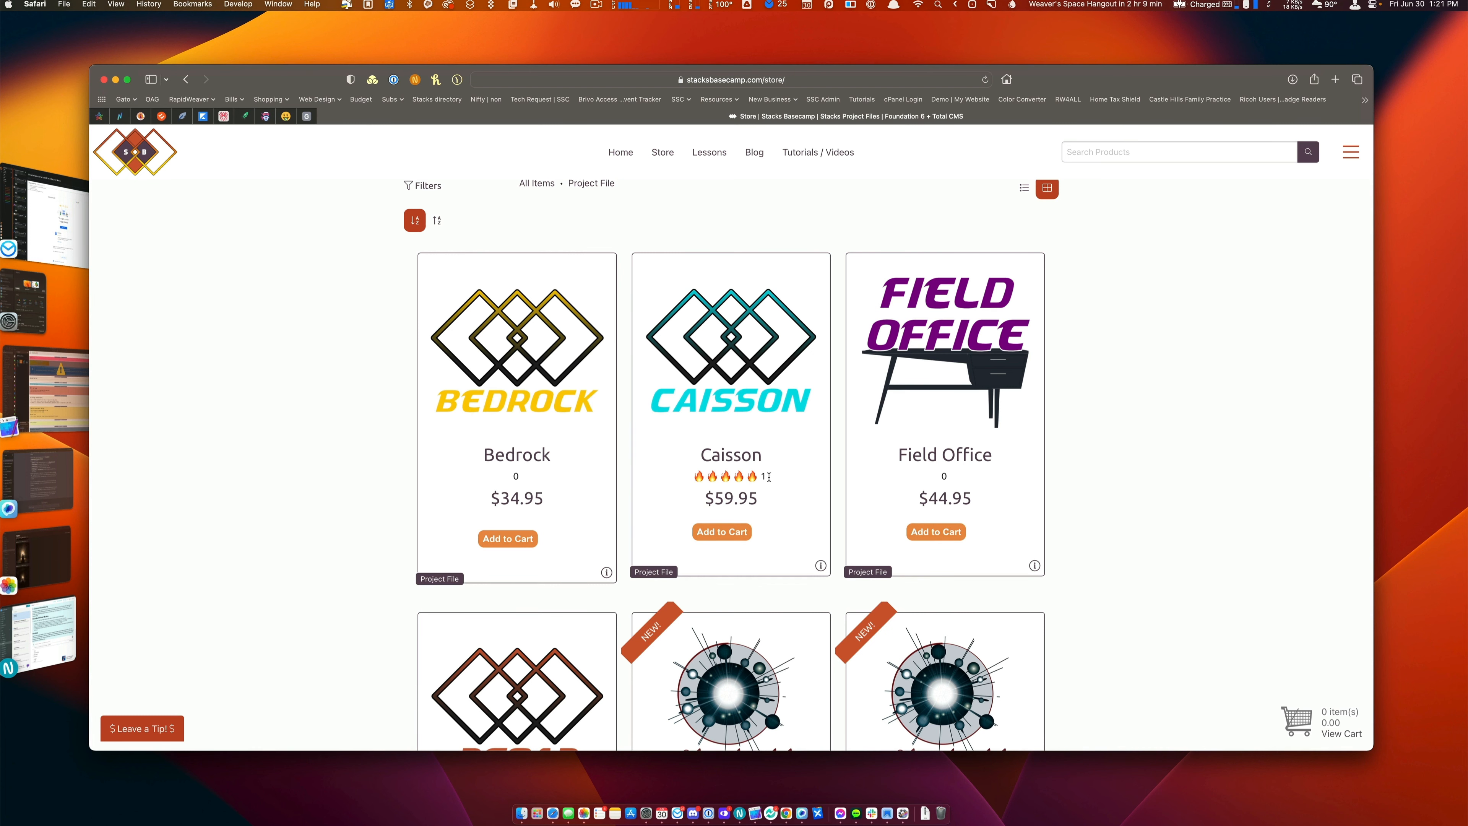
click(737, 396)
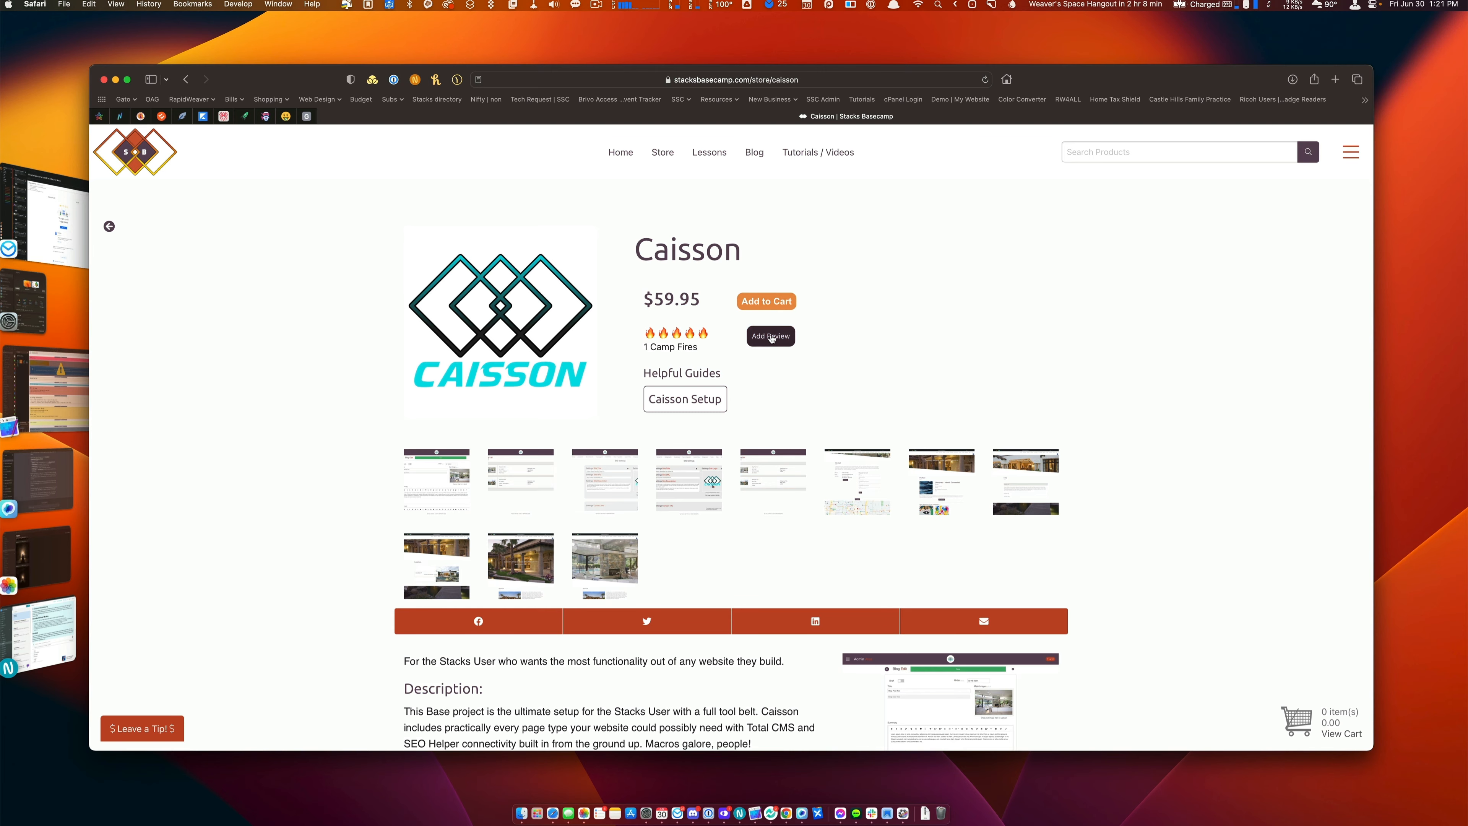
Open Caisson's Add Review form, inspect its name, rating and comment fields, and close it without submitting
click(770, 337)
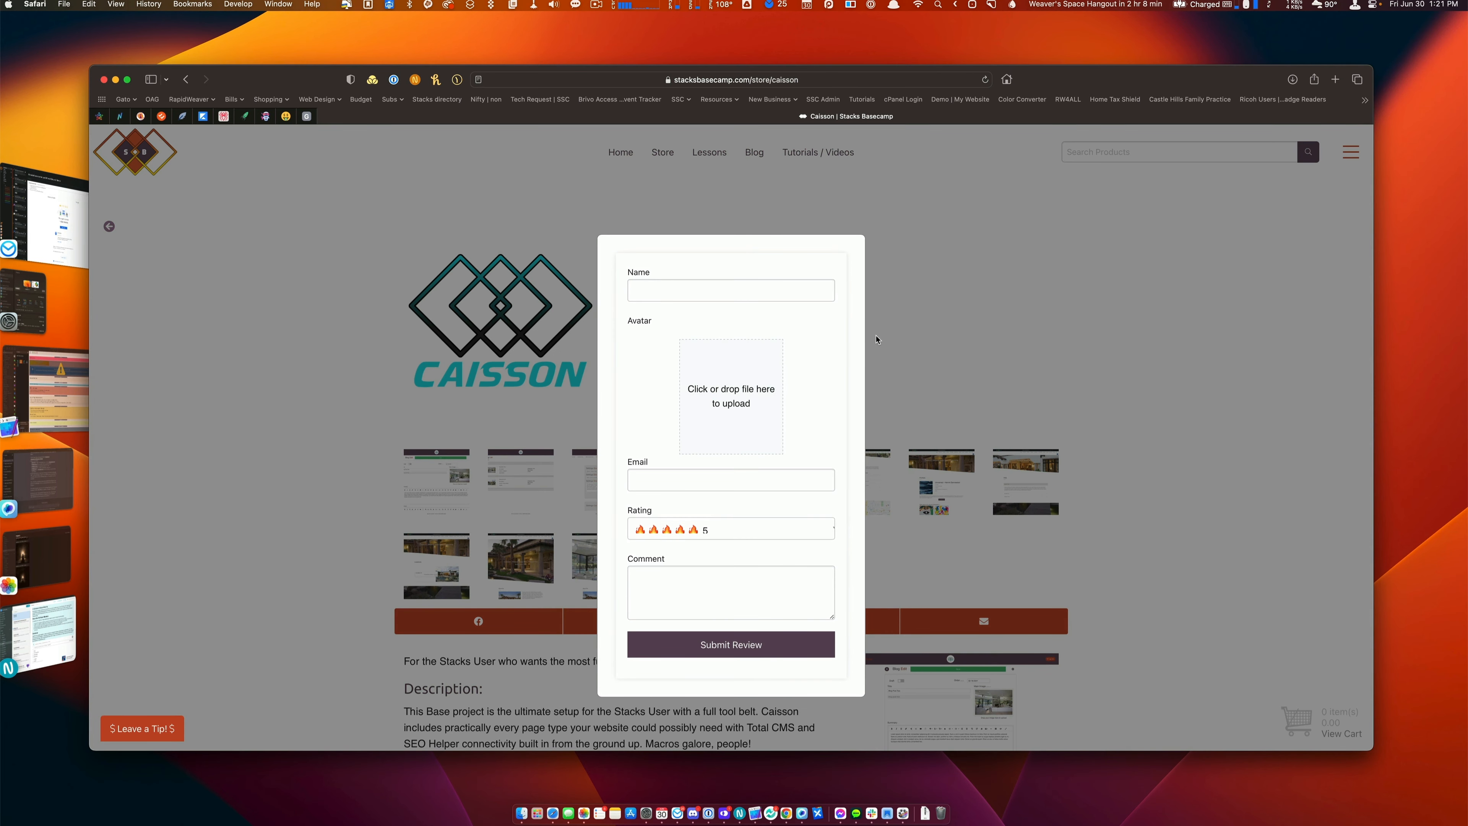
click(649, 288)
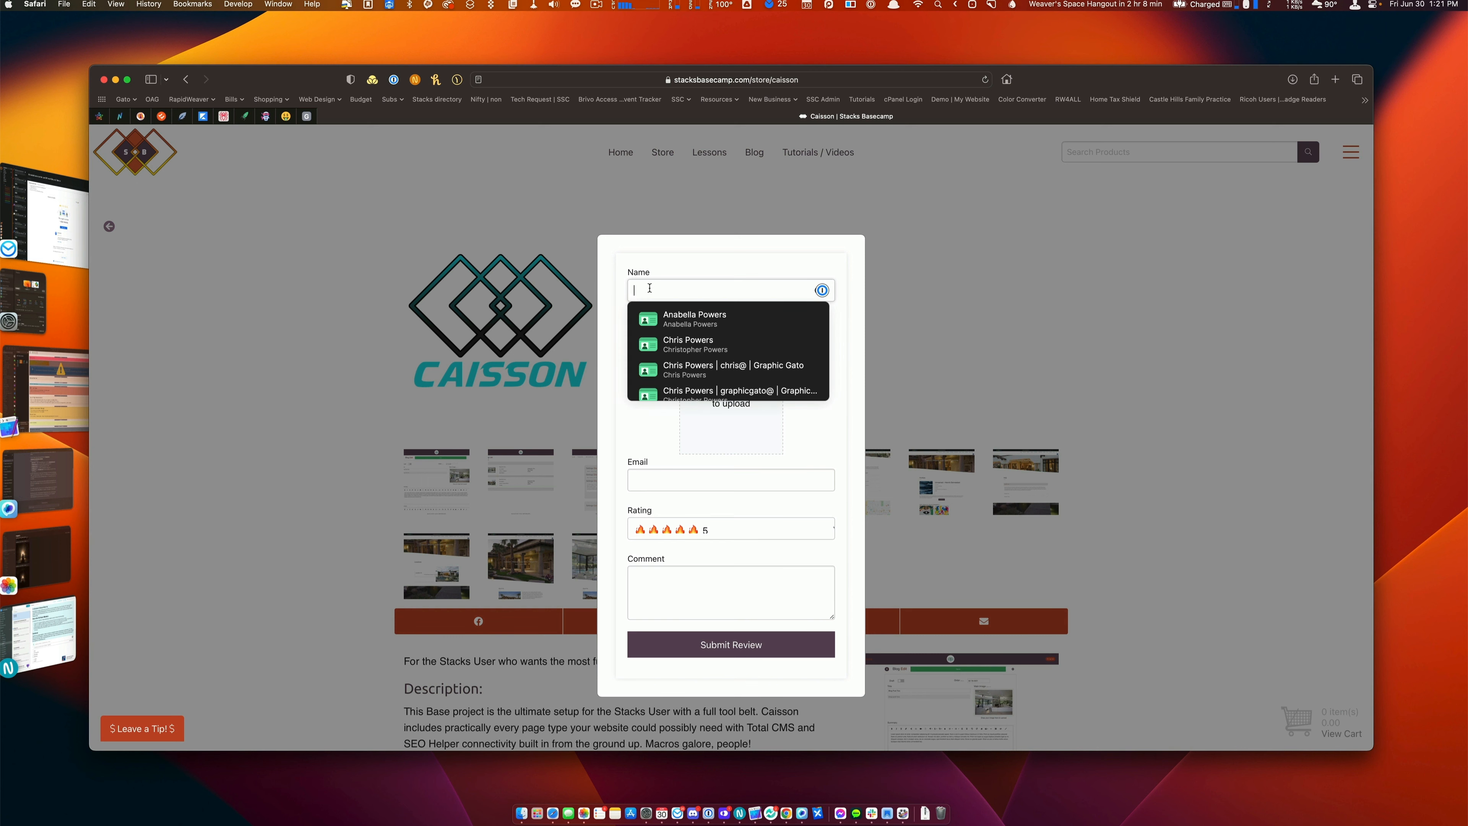
click(662, 259)
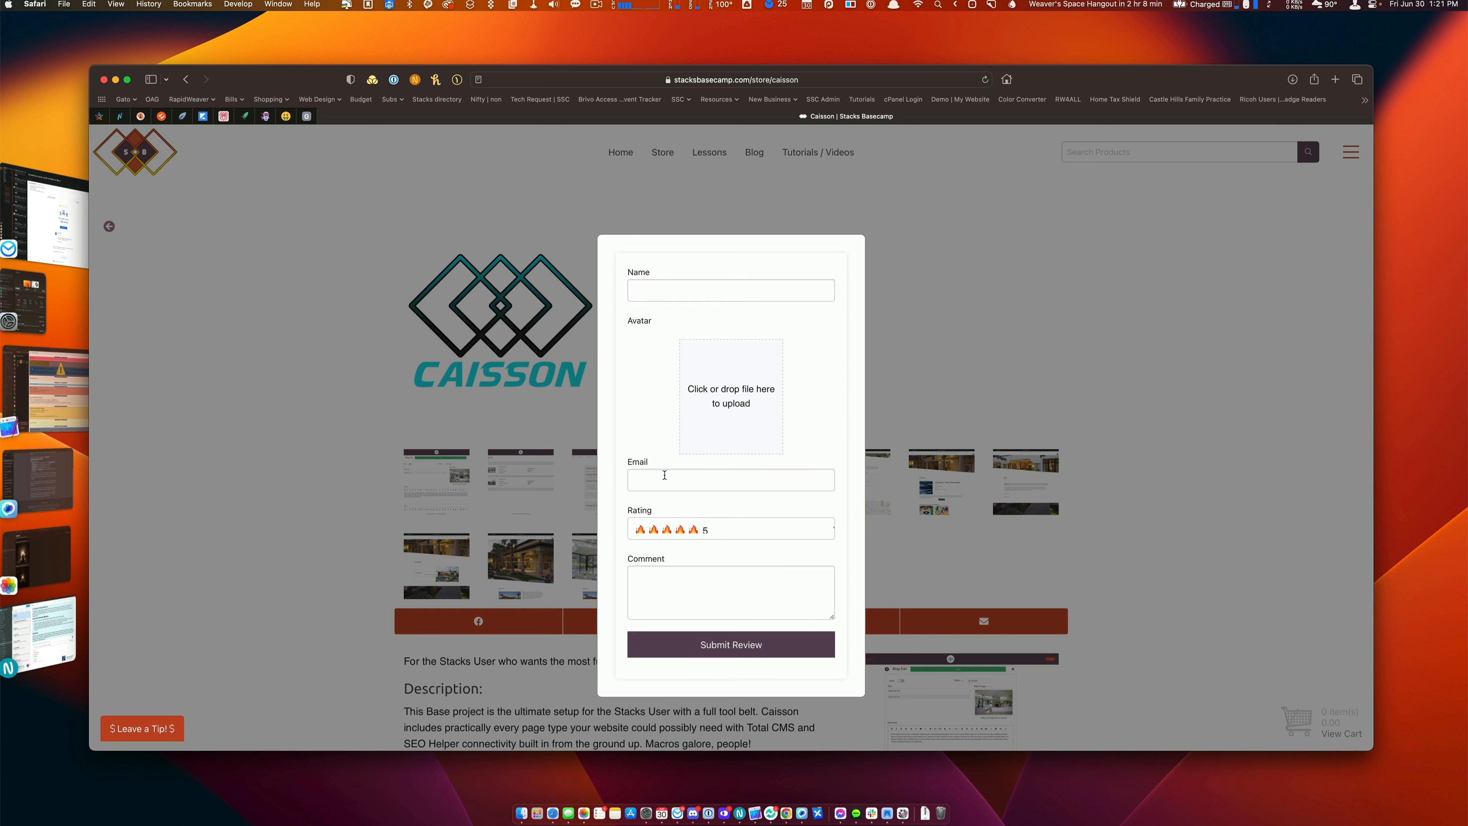
click(670, 532)
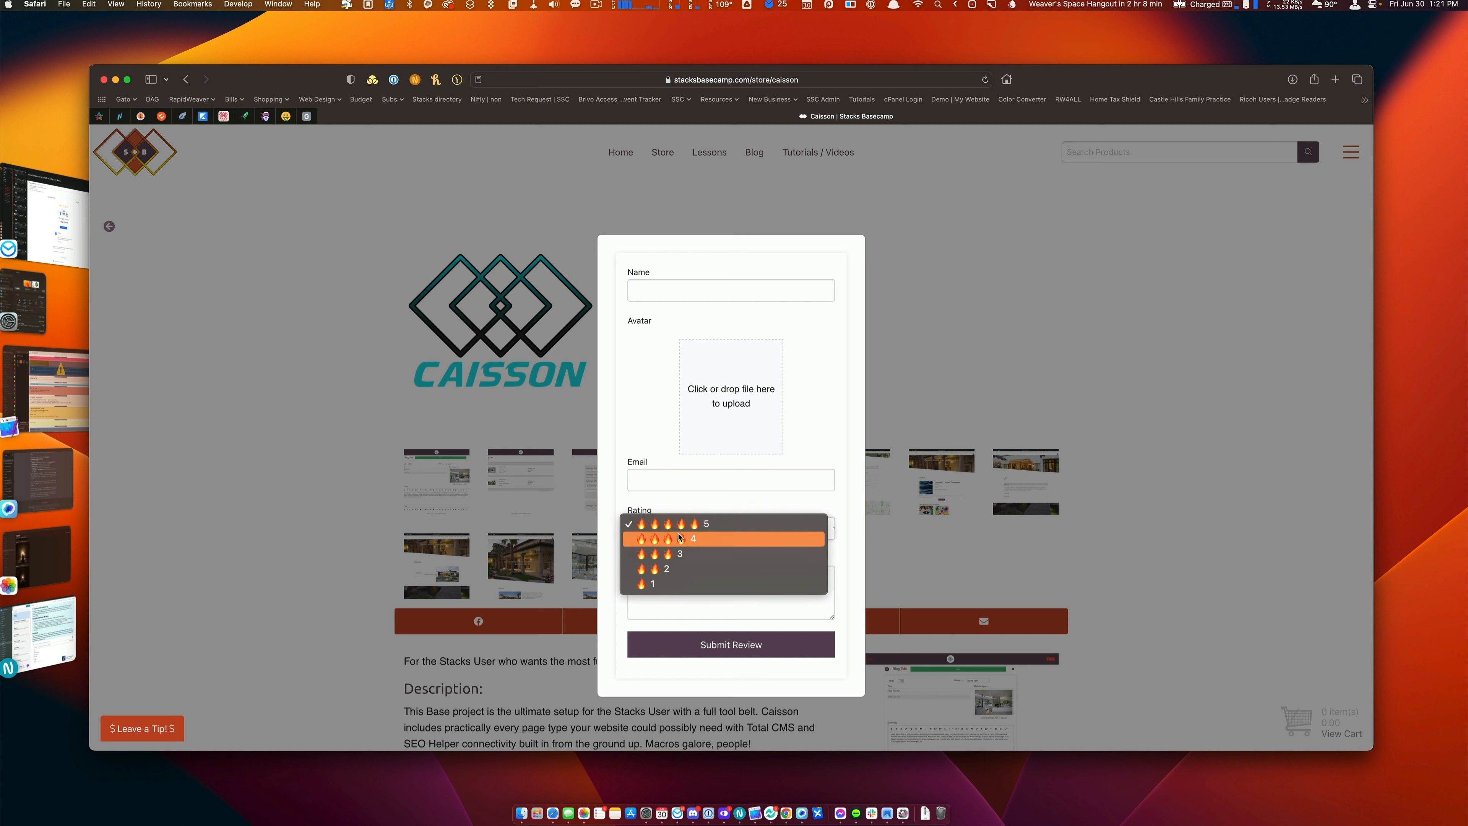
click(694, 493)
click(691, 590)
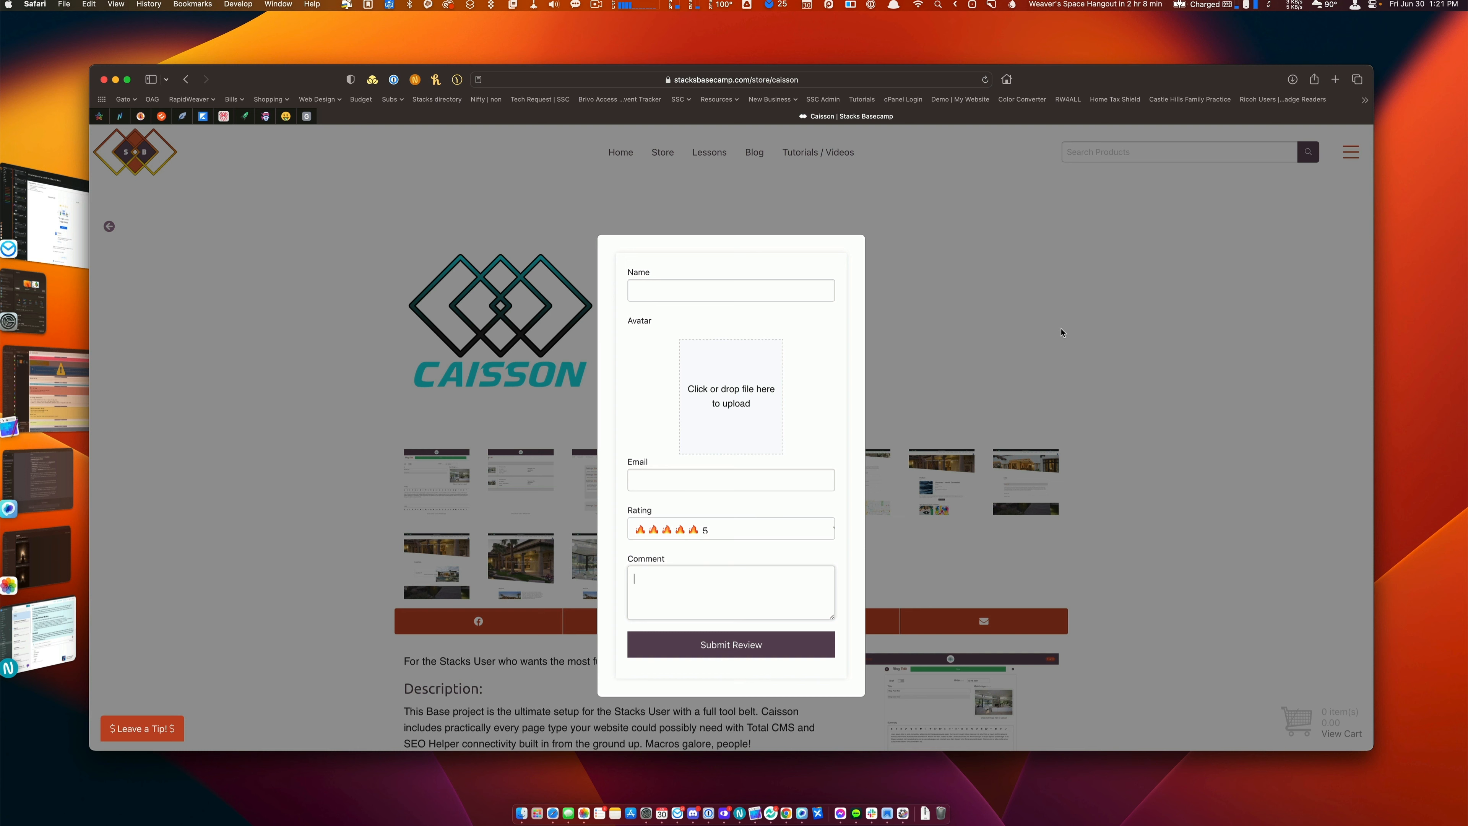
click(934, 343)
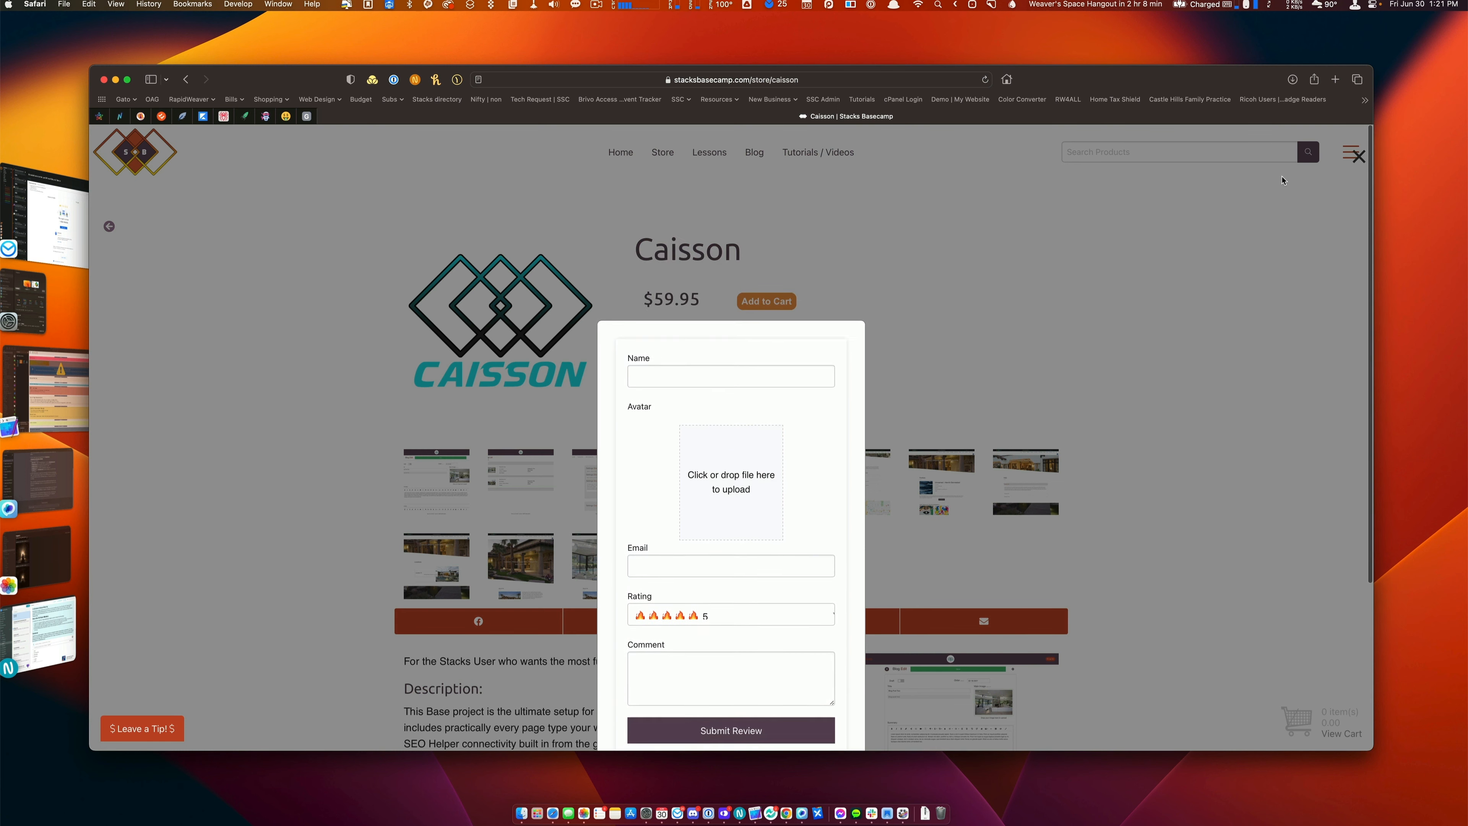
Review the Caisson page's description and included features down to the Latest Reviews section
scroll(954, 333, down, 10)
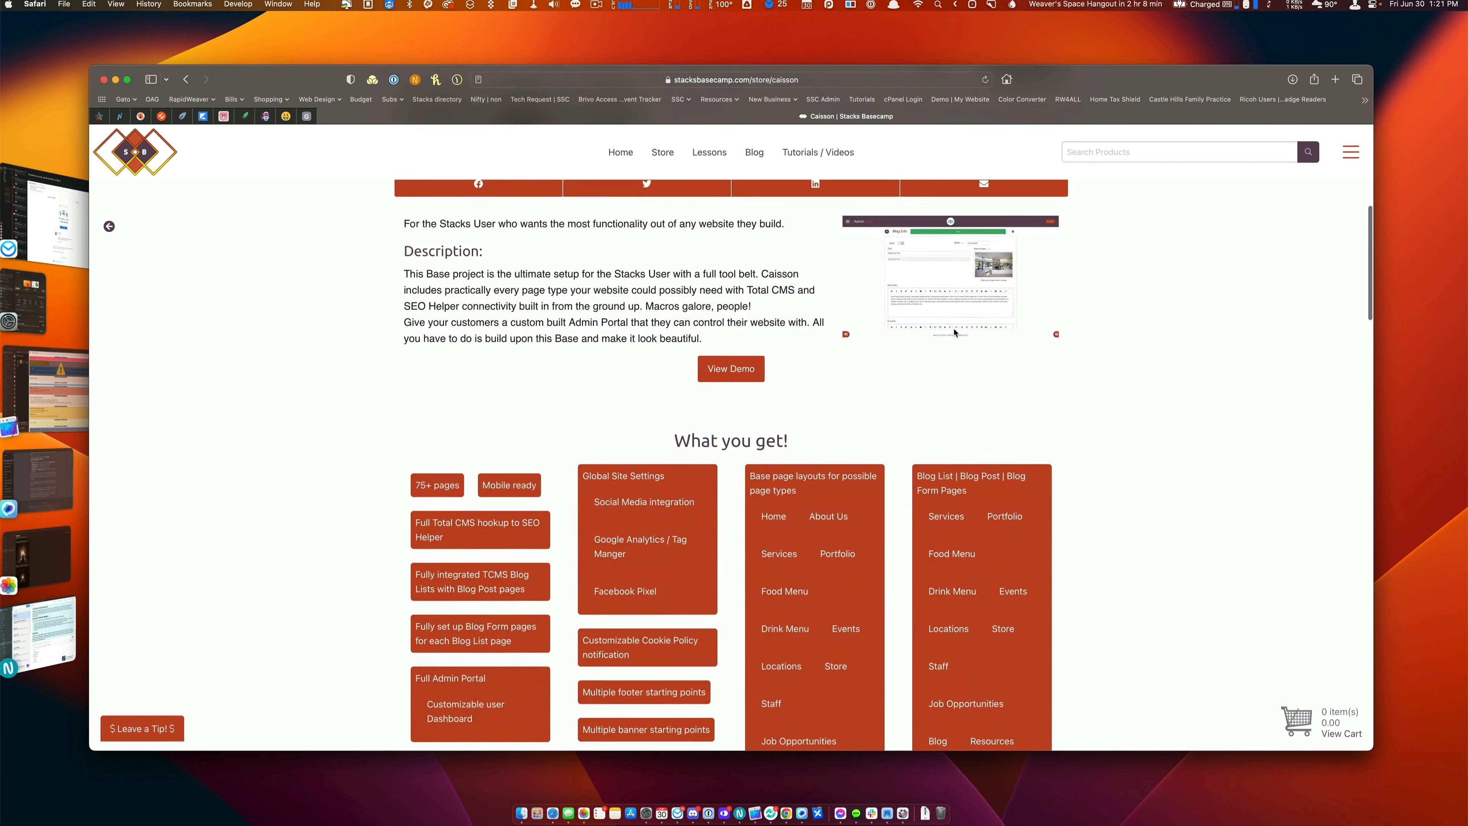
scroll(954, 332, up, 5)
scroll(954, 332, up, 5)
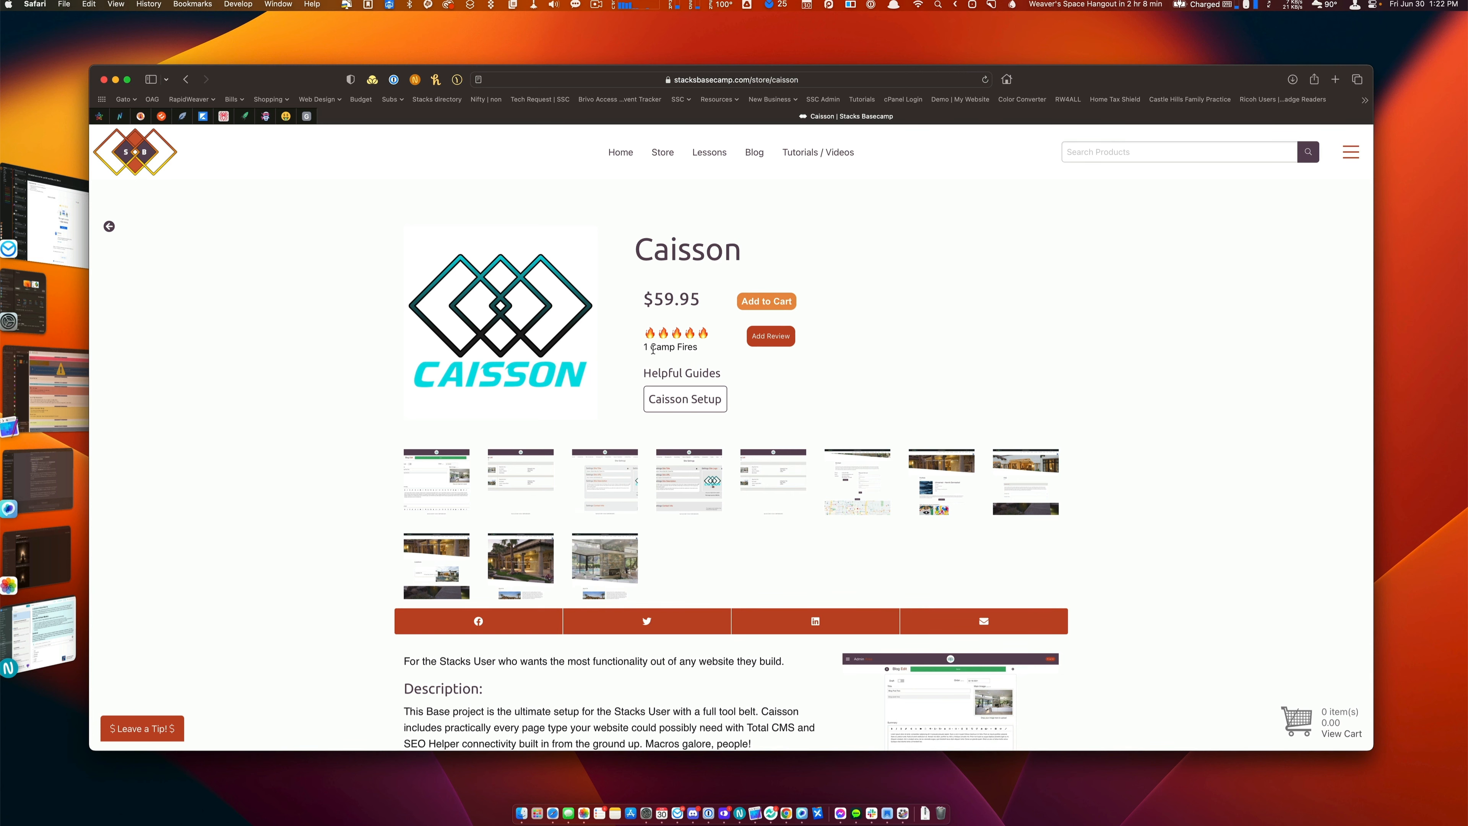
scroll(653, 349, down, 15)
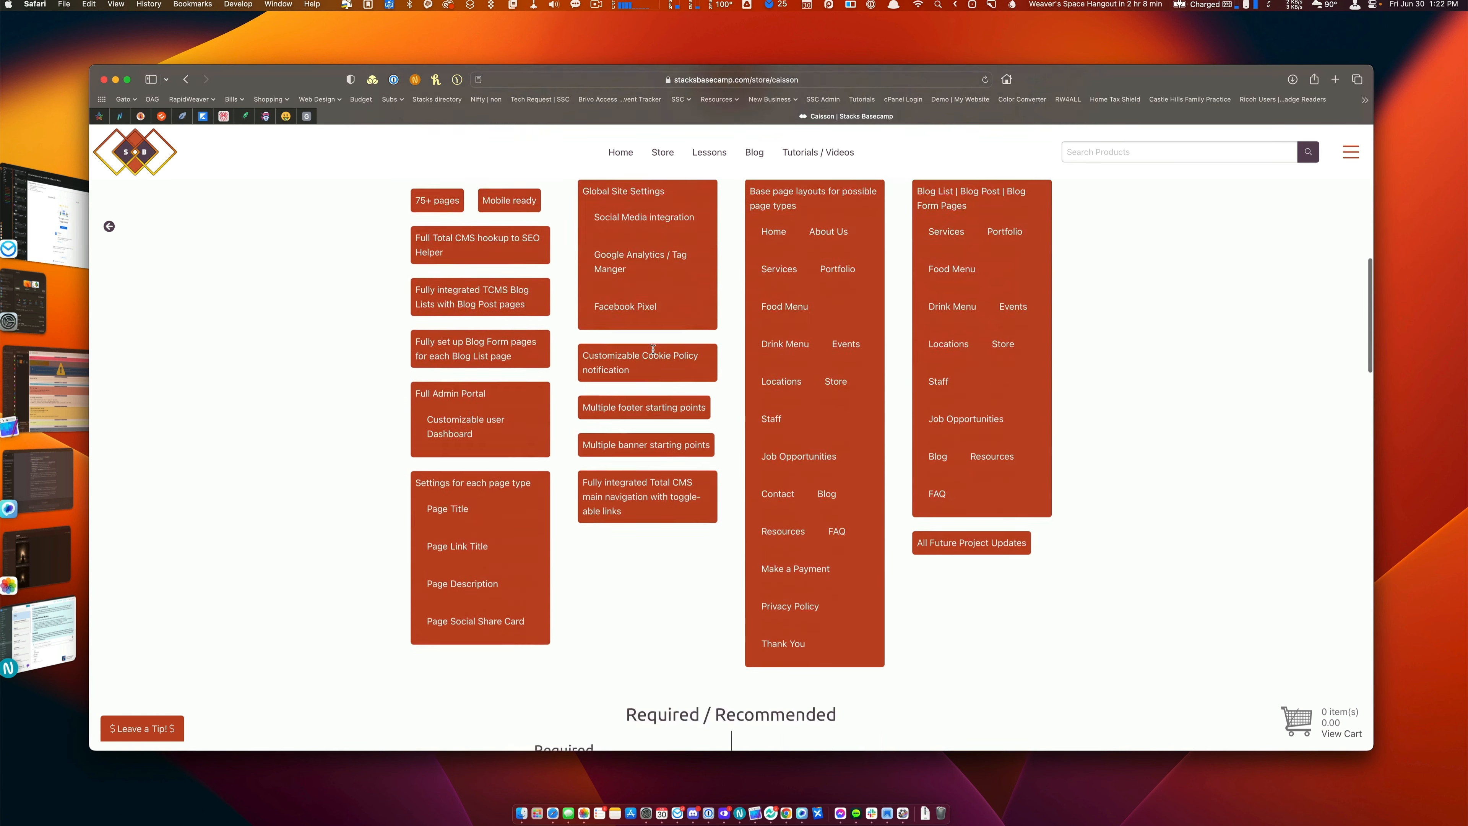
scroll(653, 353, down, 5)
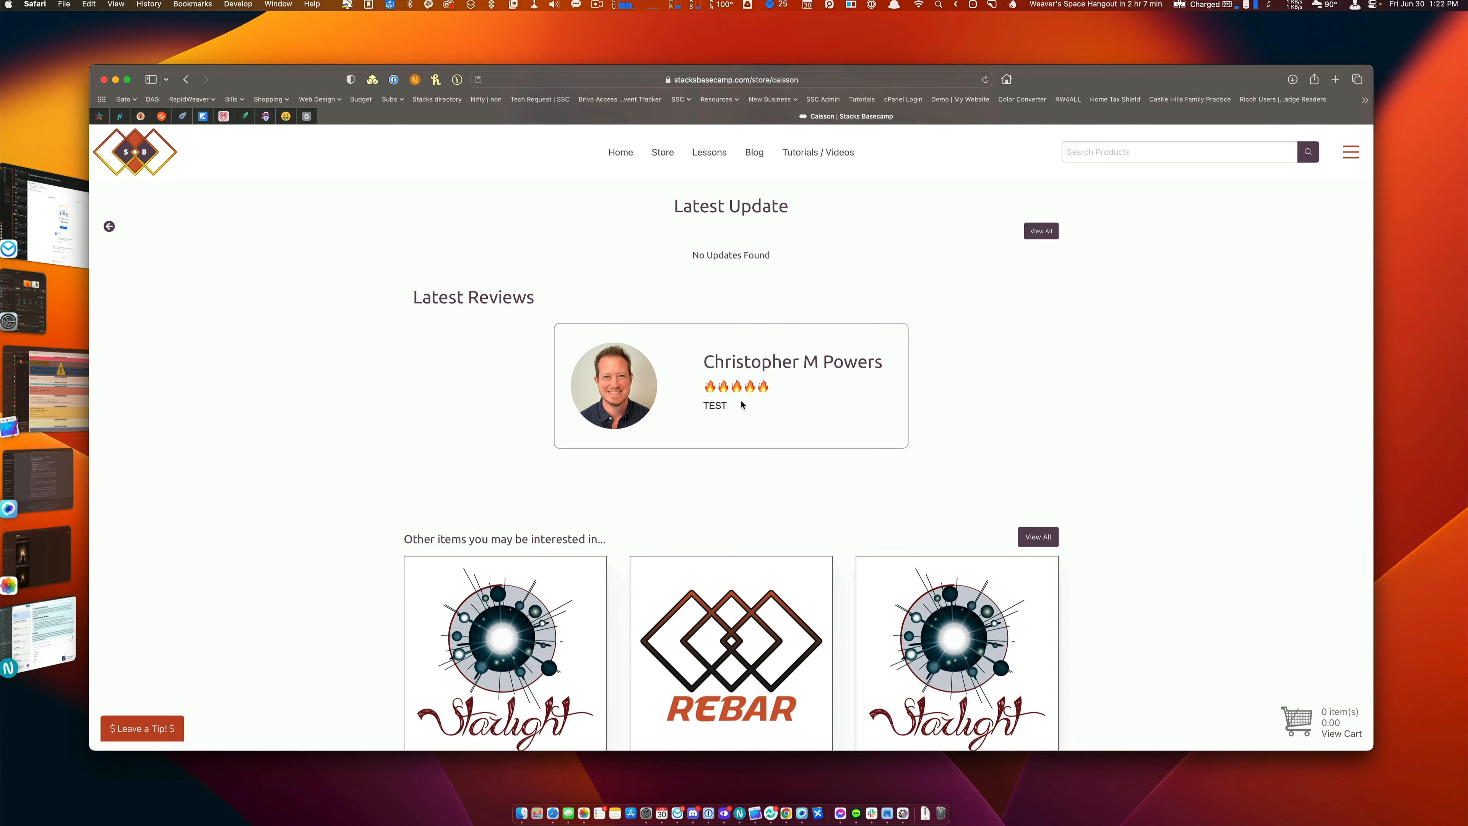
Switch to RapidWeaver and view each of the five StacksReviews stacks in the Stacks Library
key(super+Tab)
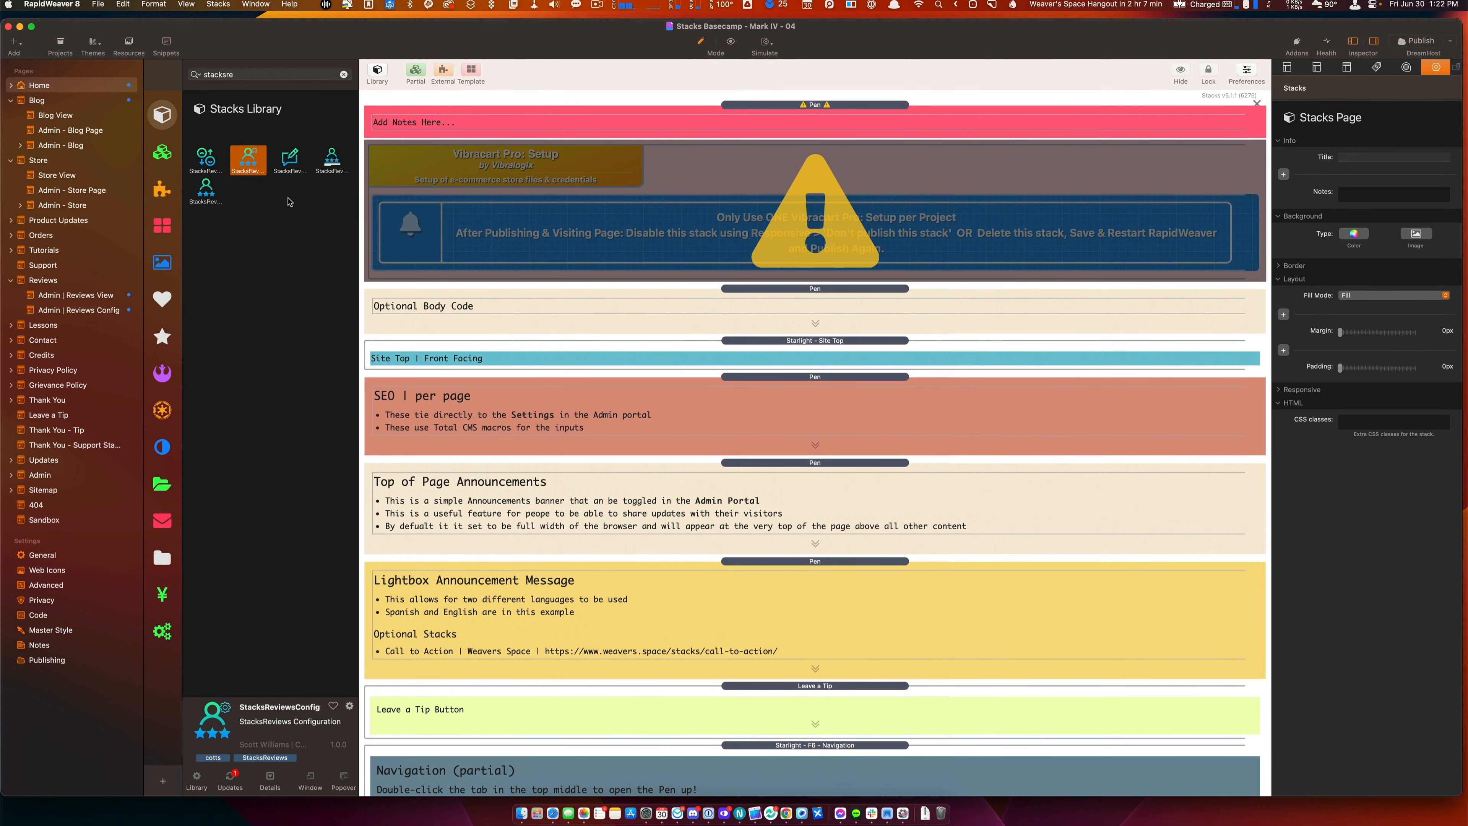
click(205, 167)
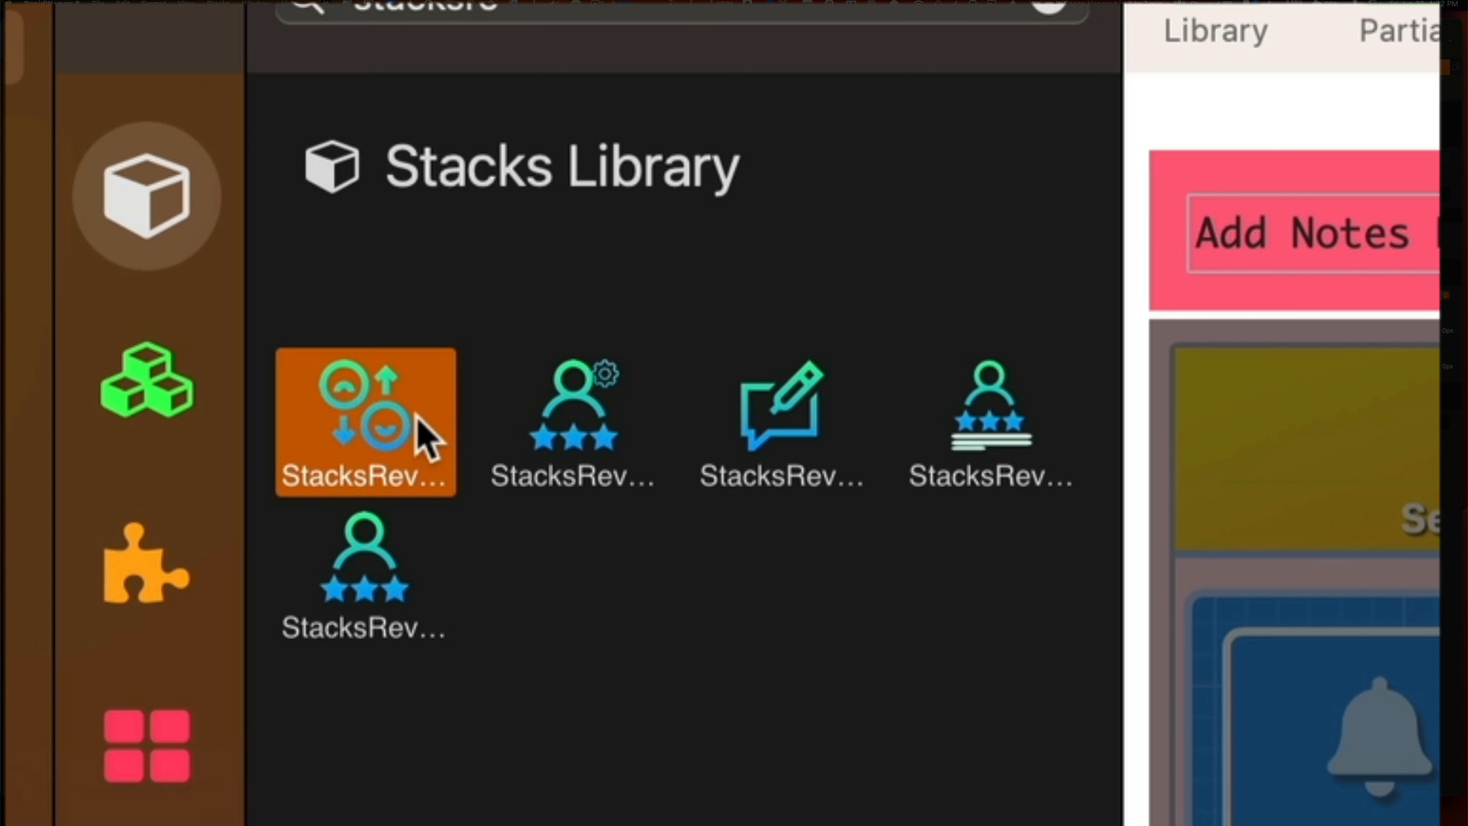
click(538, 415)
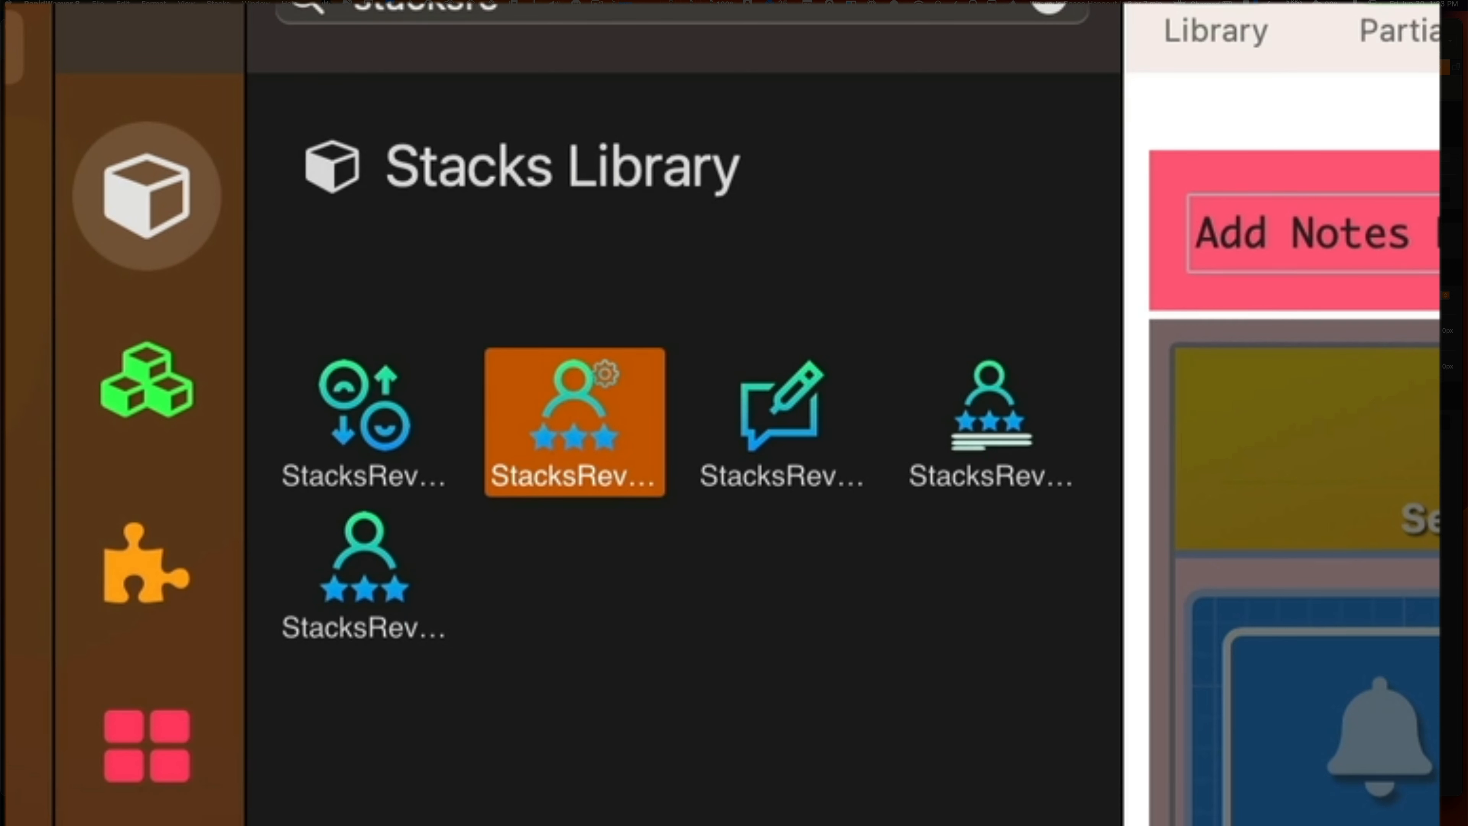
click(803, 417)
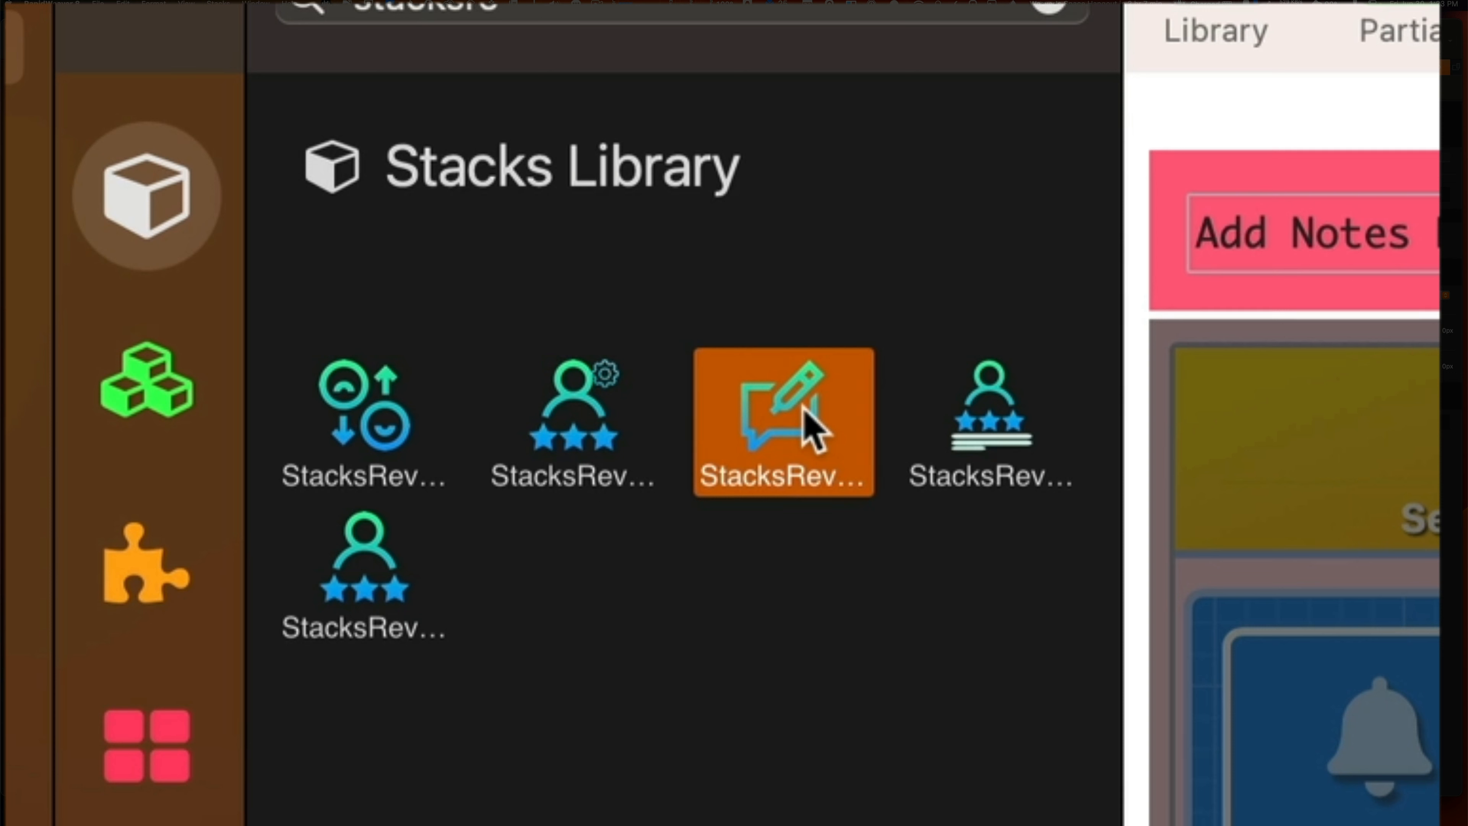
click(1040, 419)
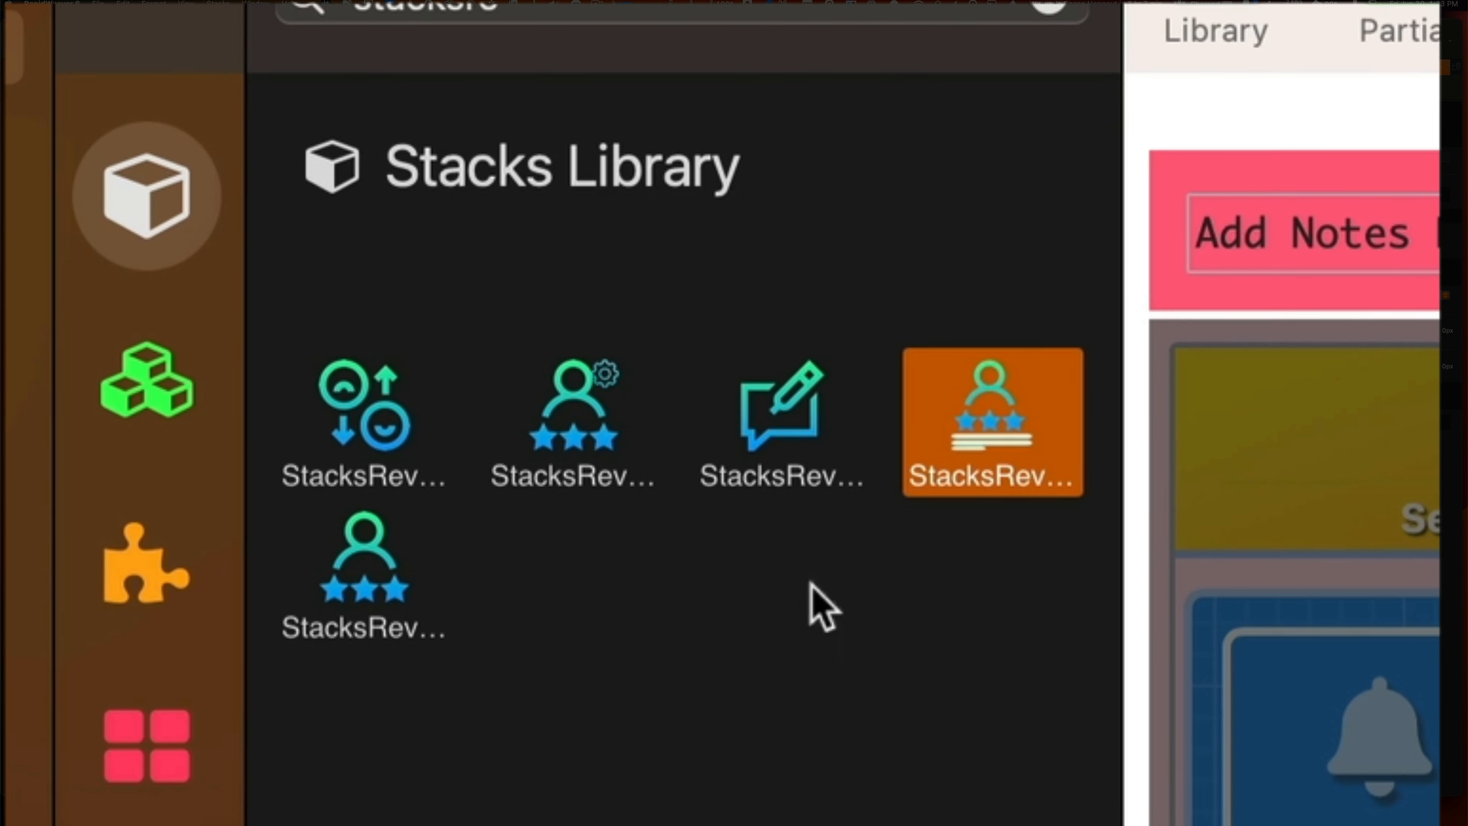
click(403, 590)
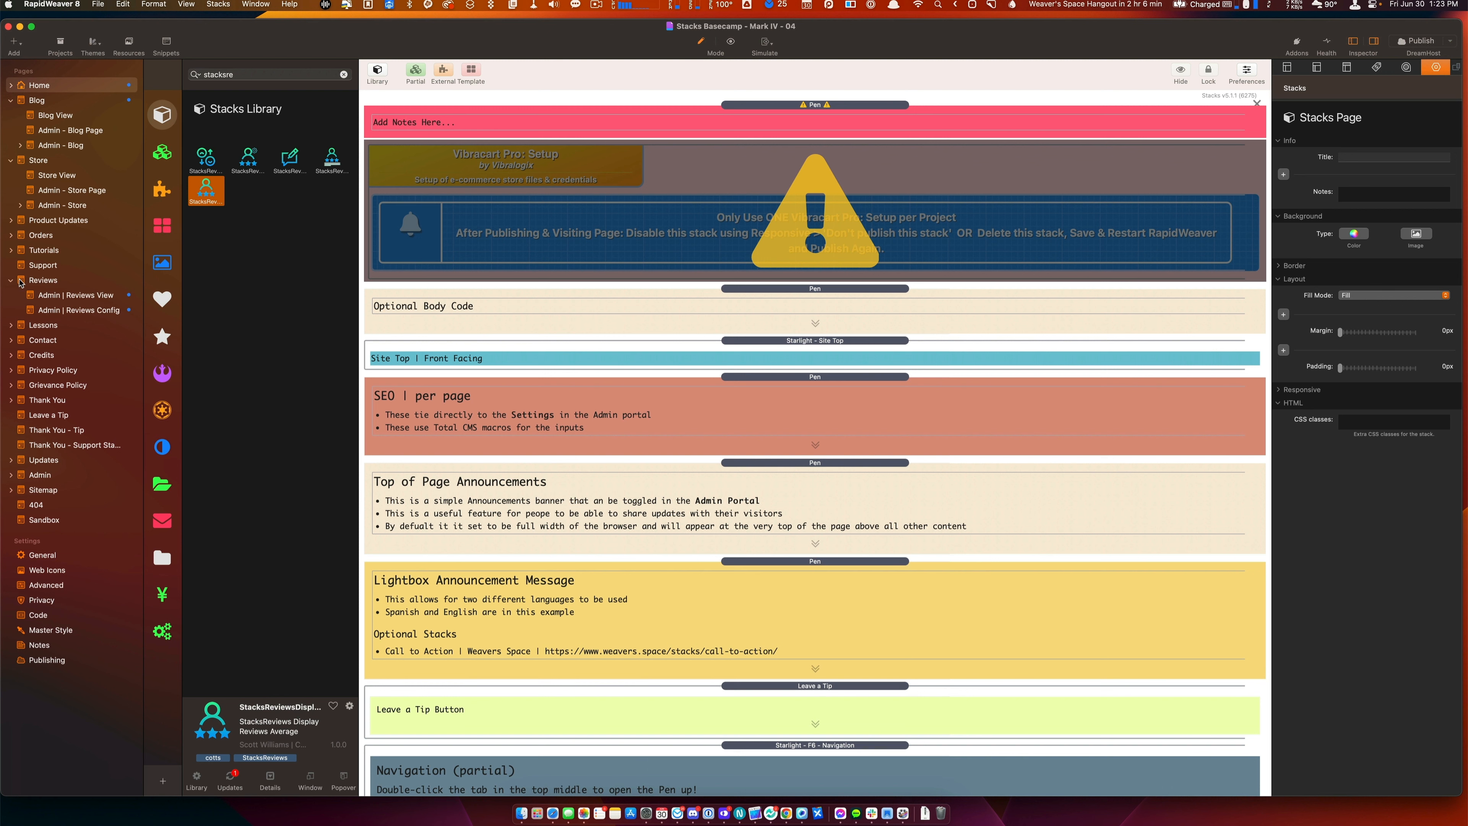
Open the Reviews page and inspect the settings of the avatar Picture, its Container and the enclosing StacksReviewsDisplay stack
click(30, 283)
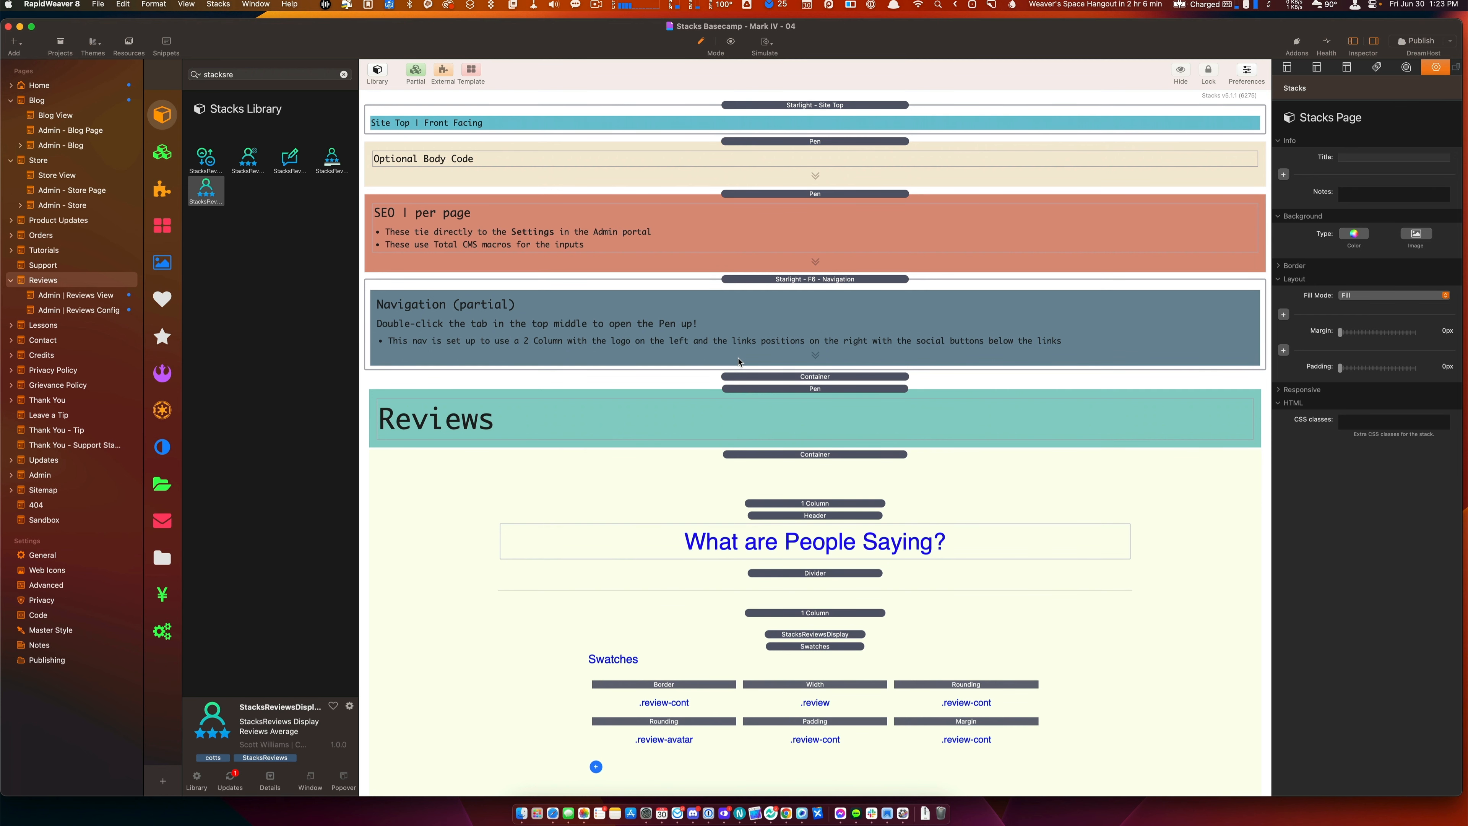
scroll(738, 361, down, 10)
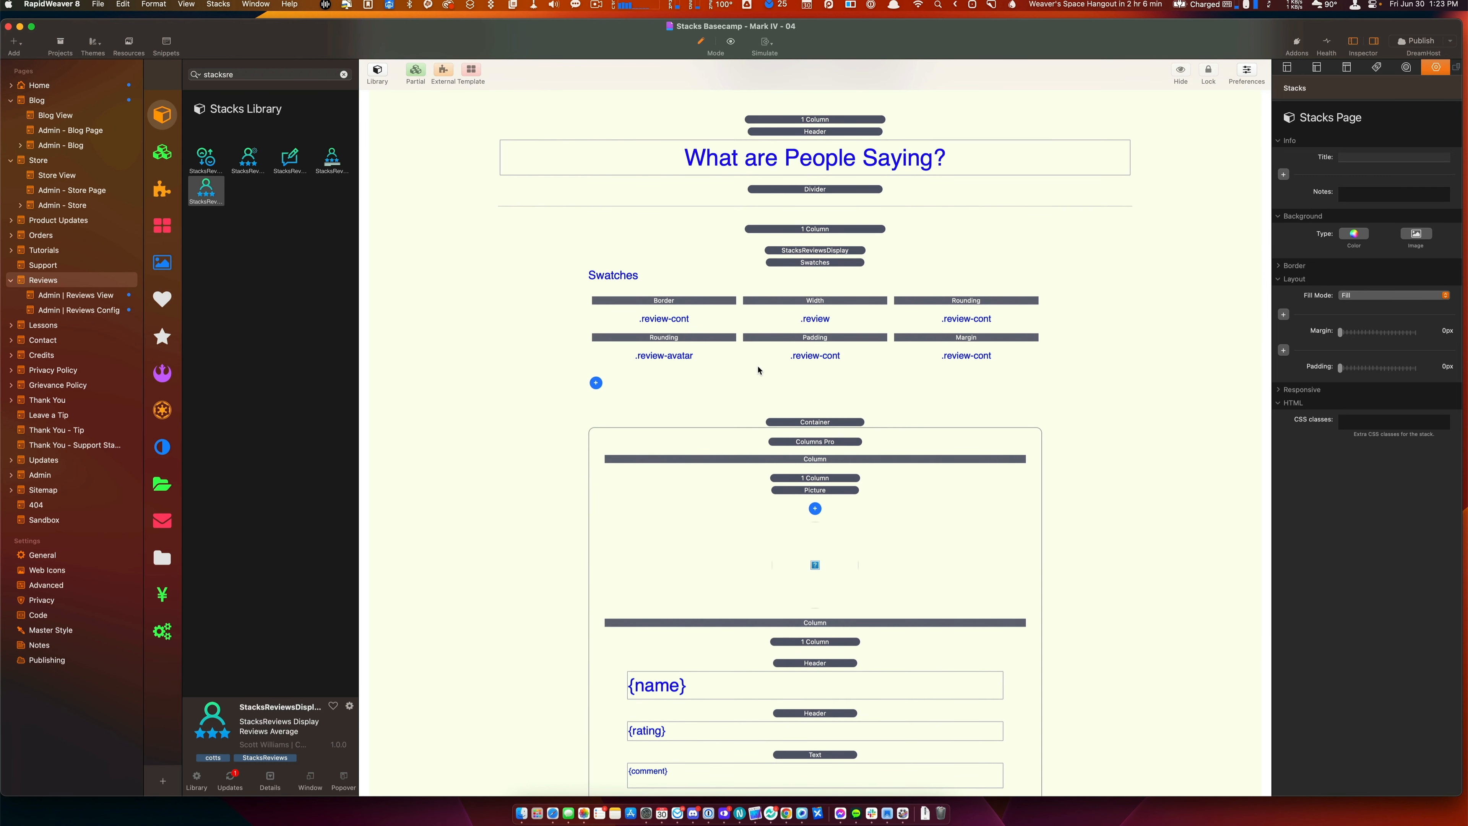
scroll(759, 370, down, 4)
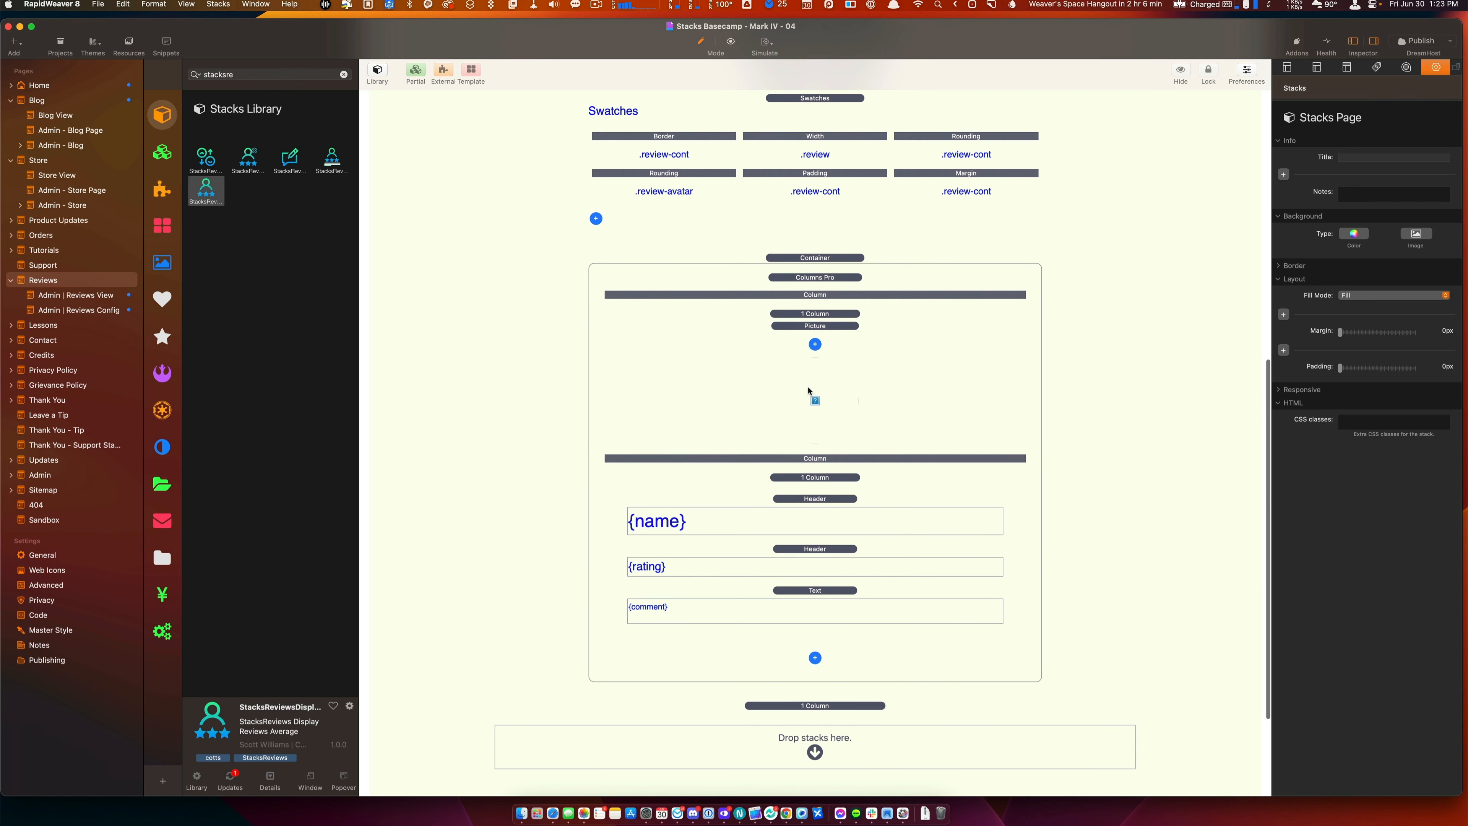
click(810, 391)
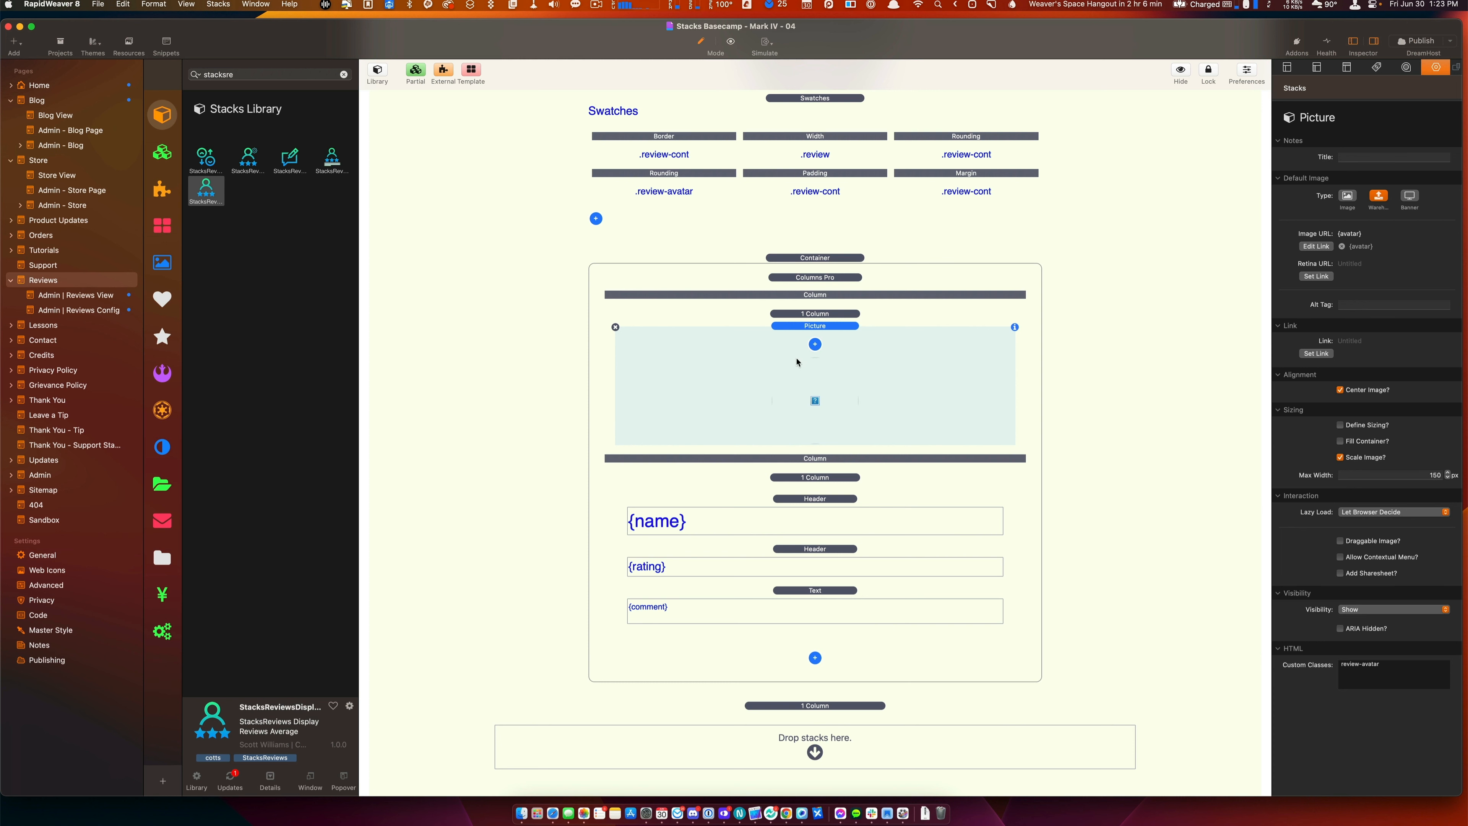
click(788, 259)
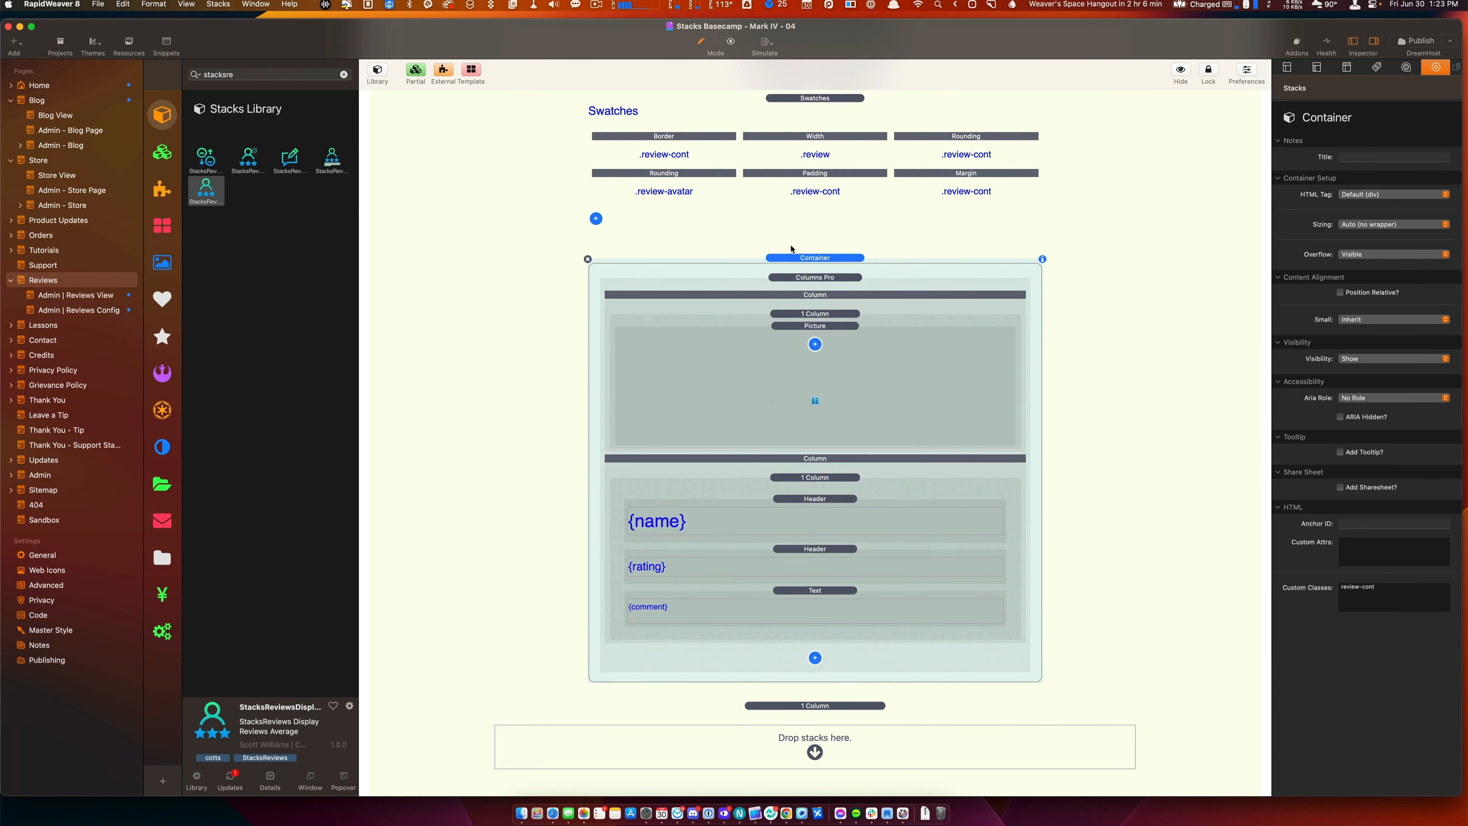
click(789, 247)
scroll(791, 249, up, 3)
scroll(791, 248, down, 1)
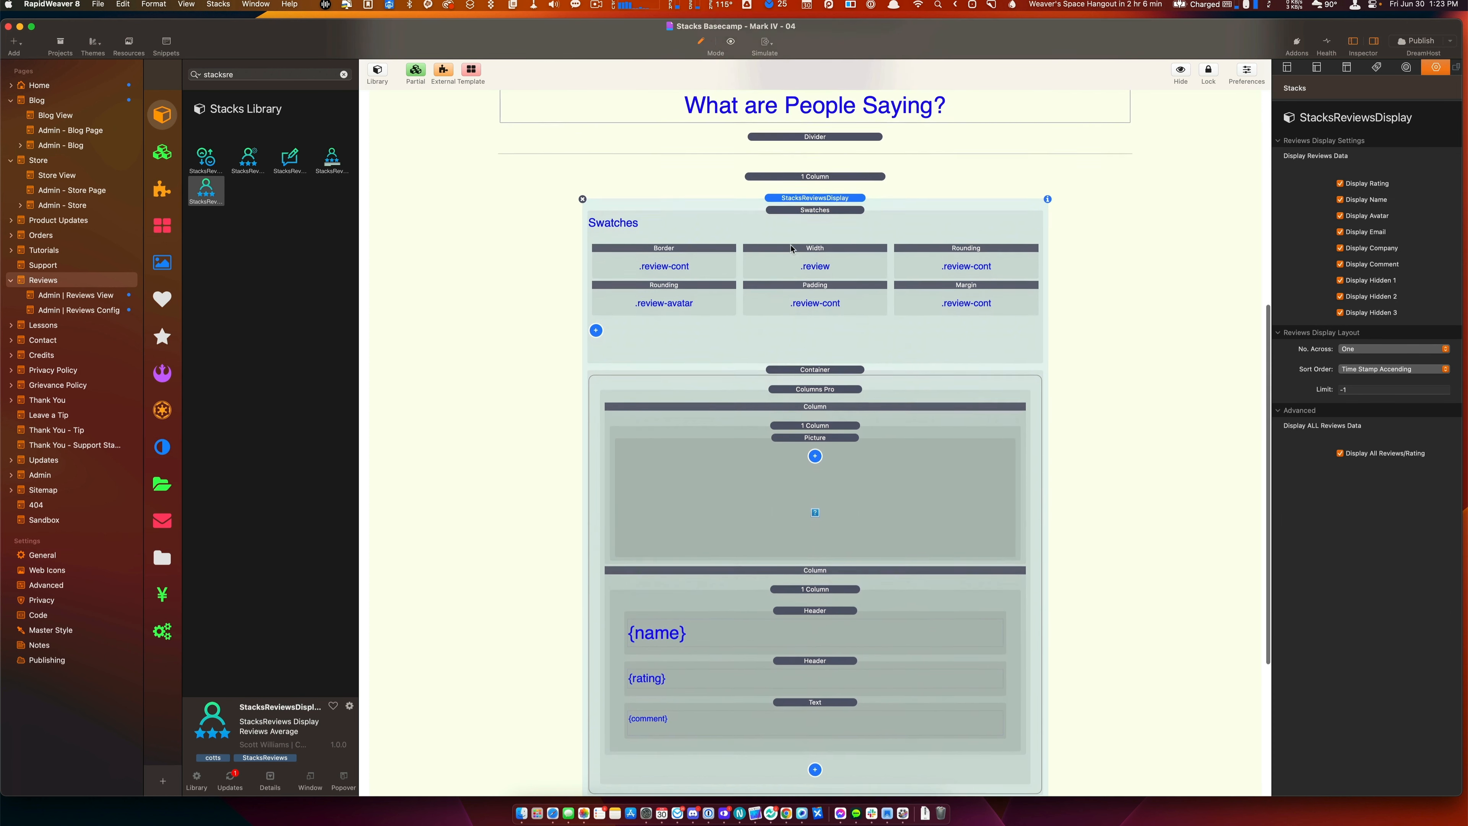
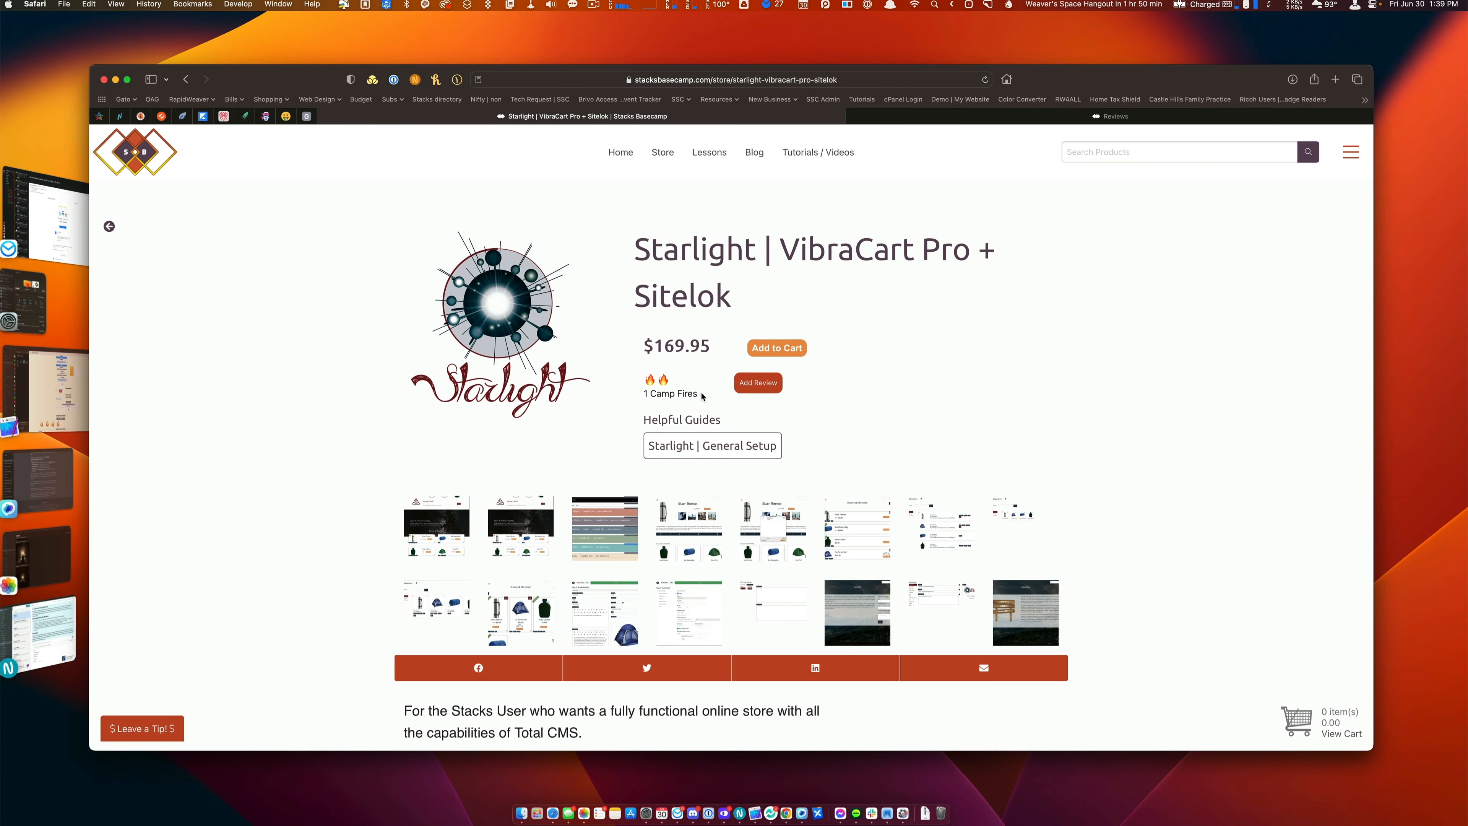
Switch to Safari and examine the Latest Reviews section of the Starlight | VibraCart Pro + Sitelok product page
scroll(702, 396, down, 15)
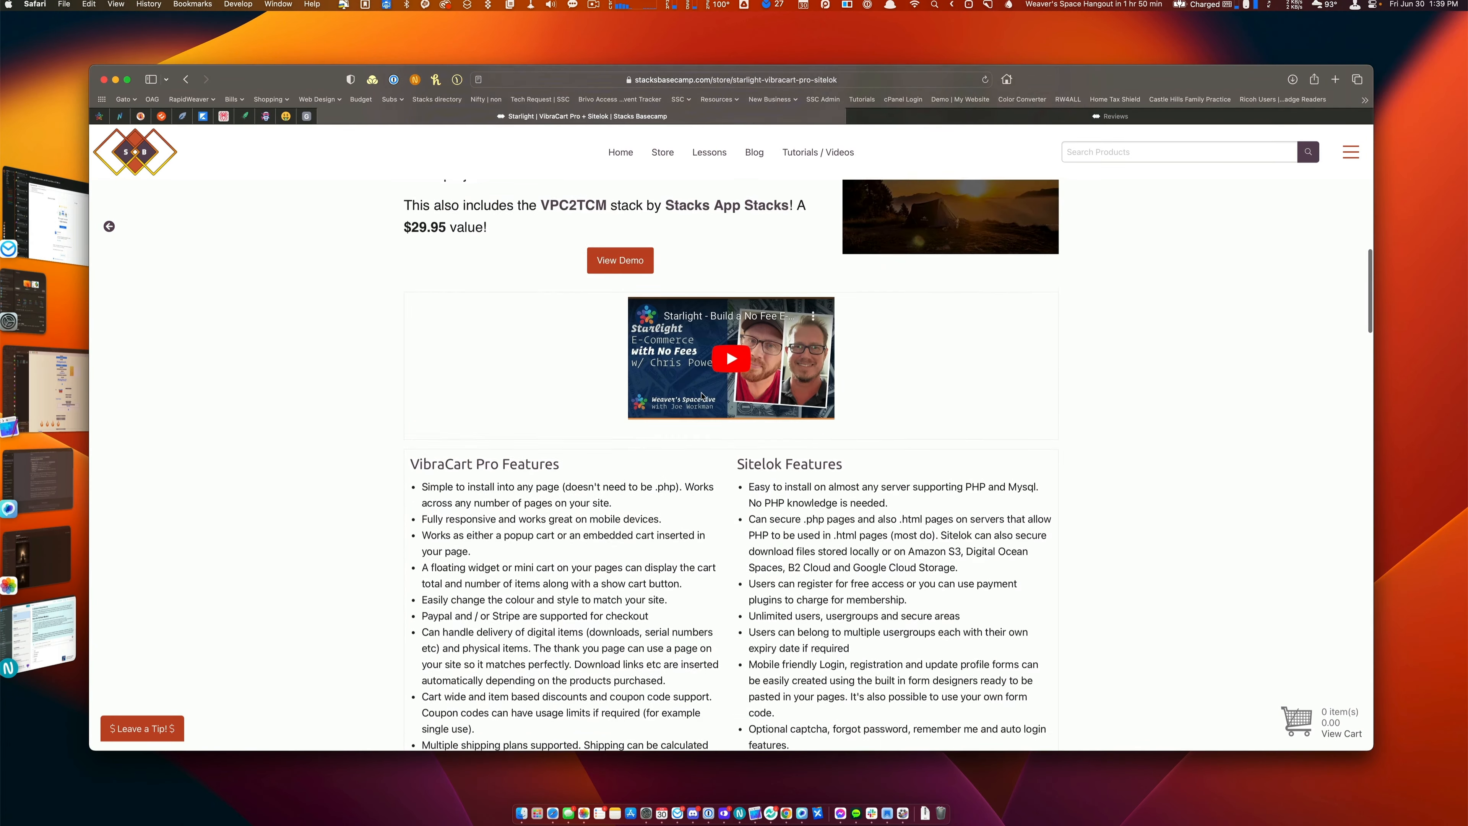
scroll(702, 395, down, 15)
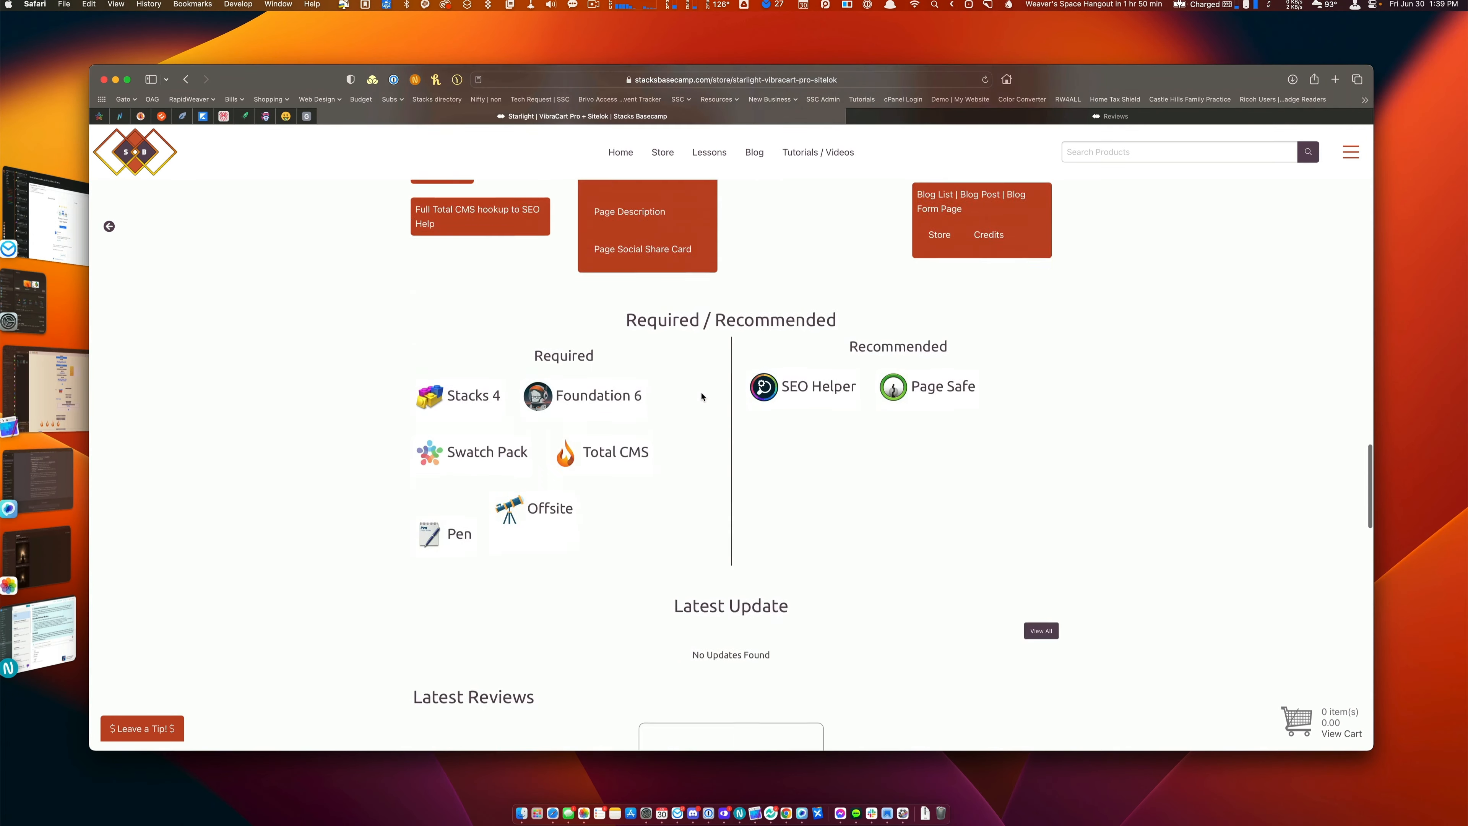
scroll(702, 395, down, 3)
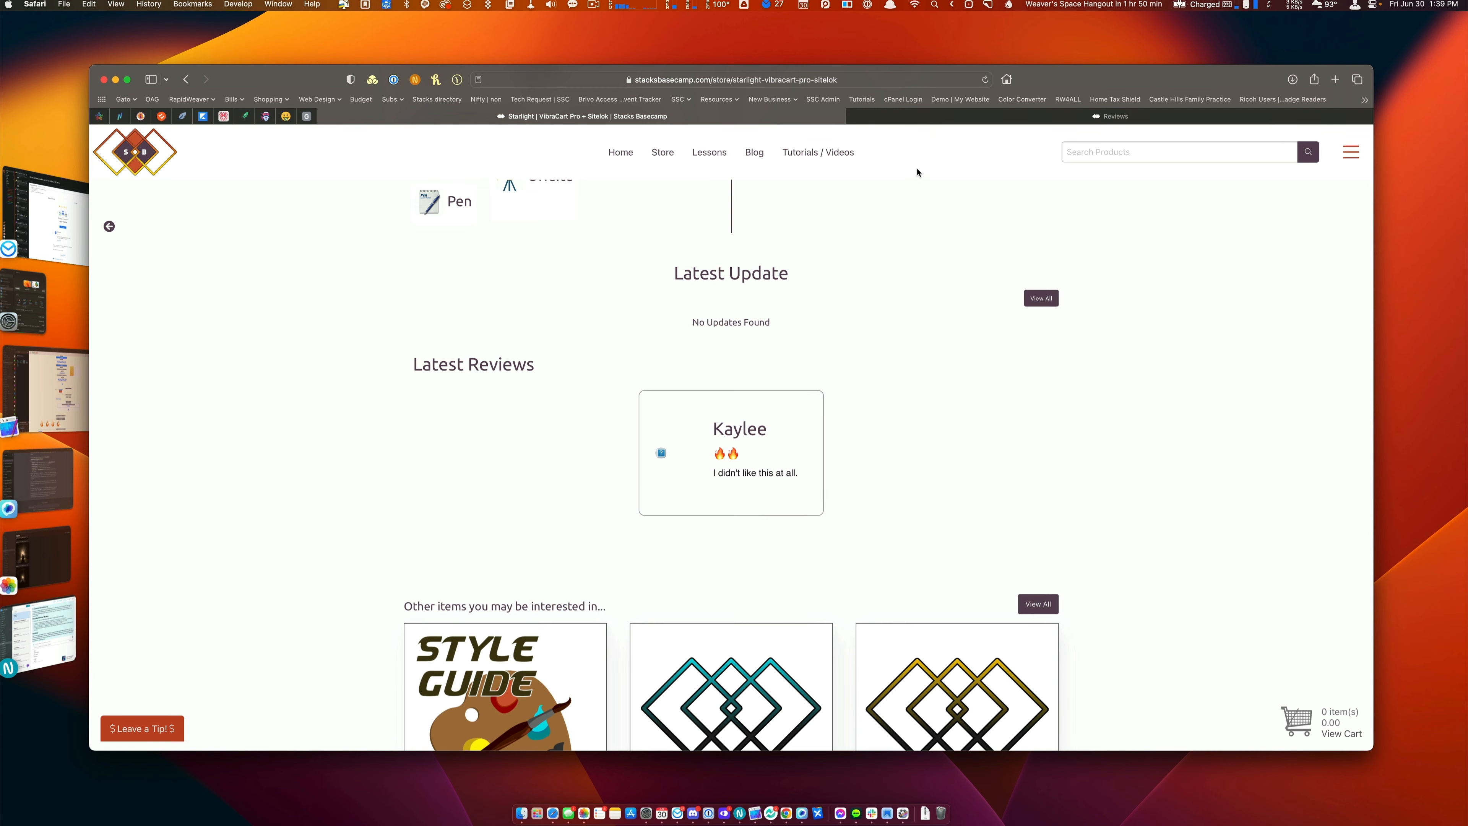
Switch to RapidWeaver and select the Blog Post stack enclosing the %blogTitle()% header on the Store View page to show its settings
key(super+Tab)
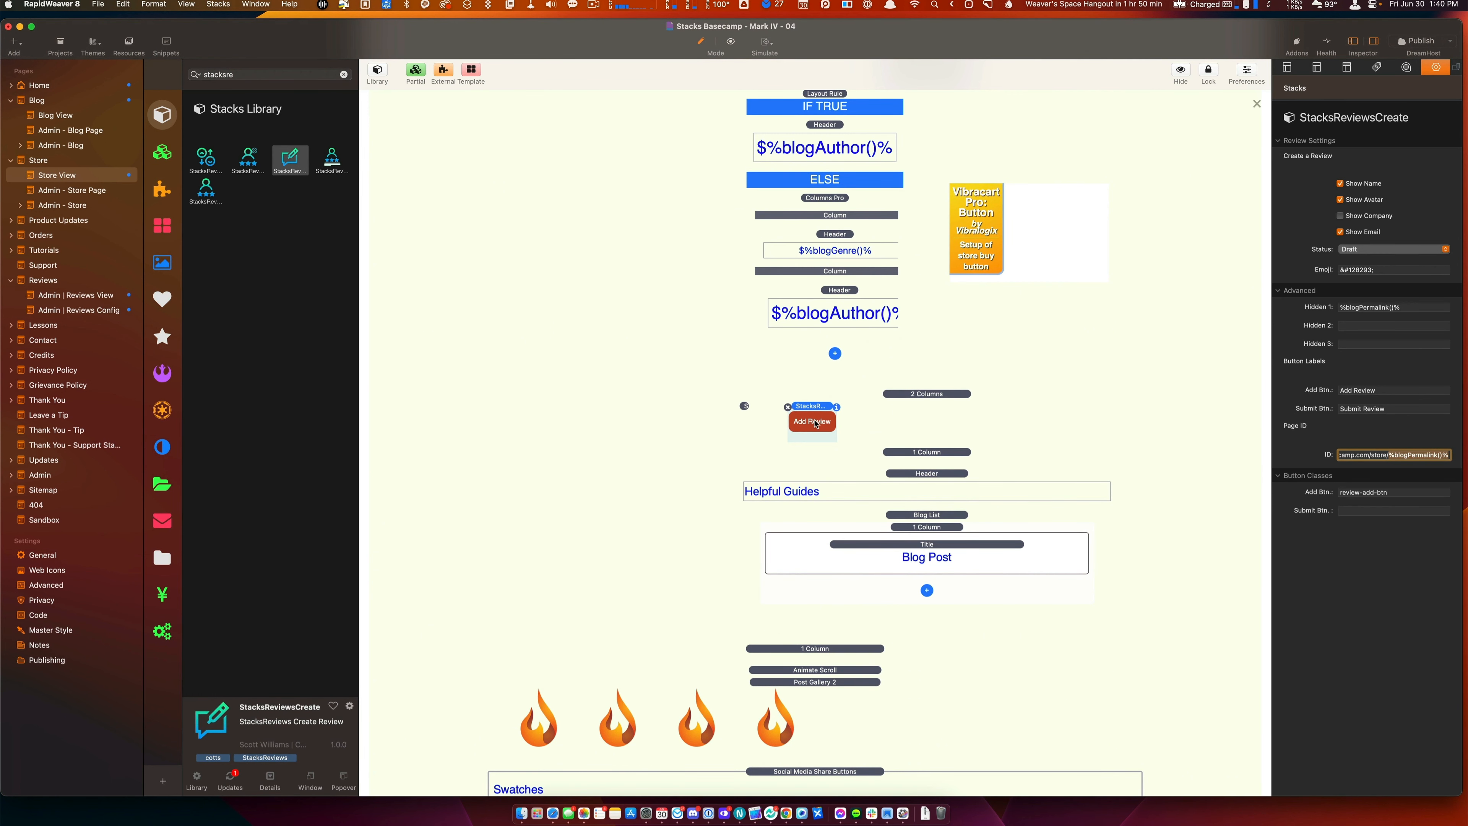
scroll(814, 424, up, 7)
key(Tab)
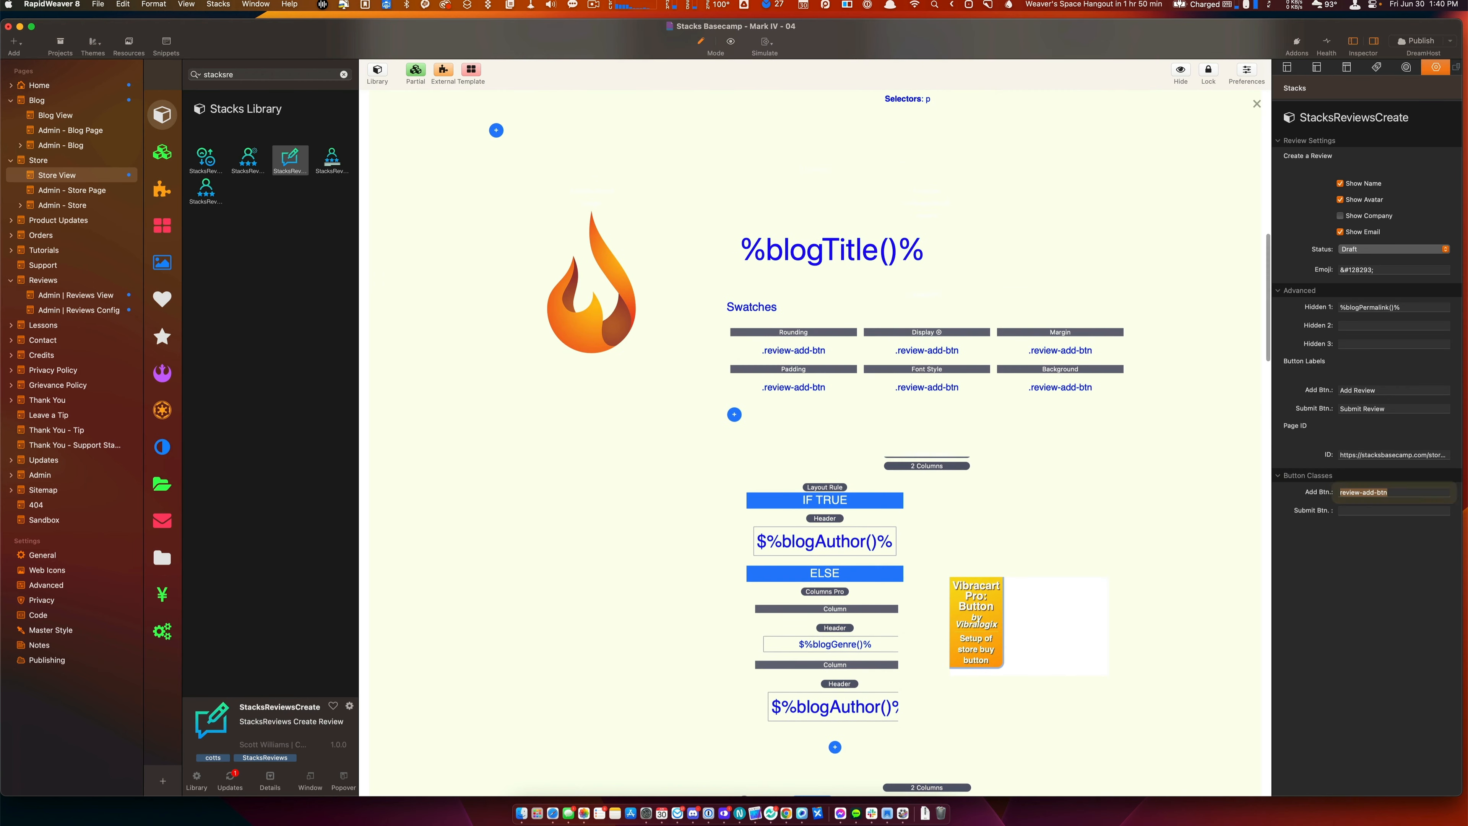
click(816, 237)
key(Escape)
key(Escape)
key(Escape)
key(Escape)
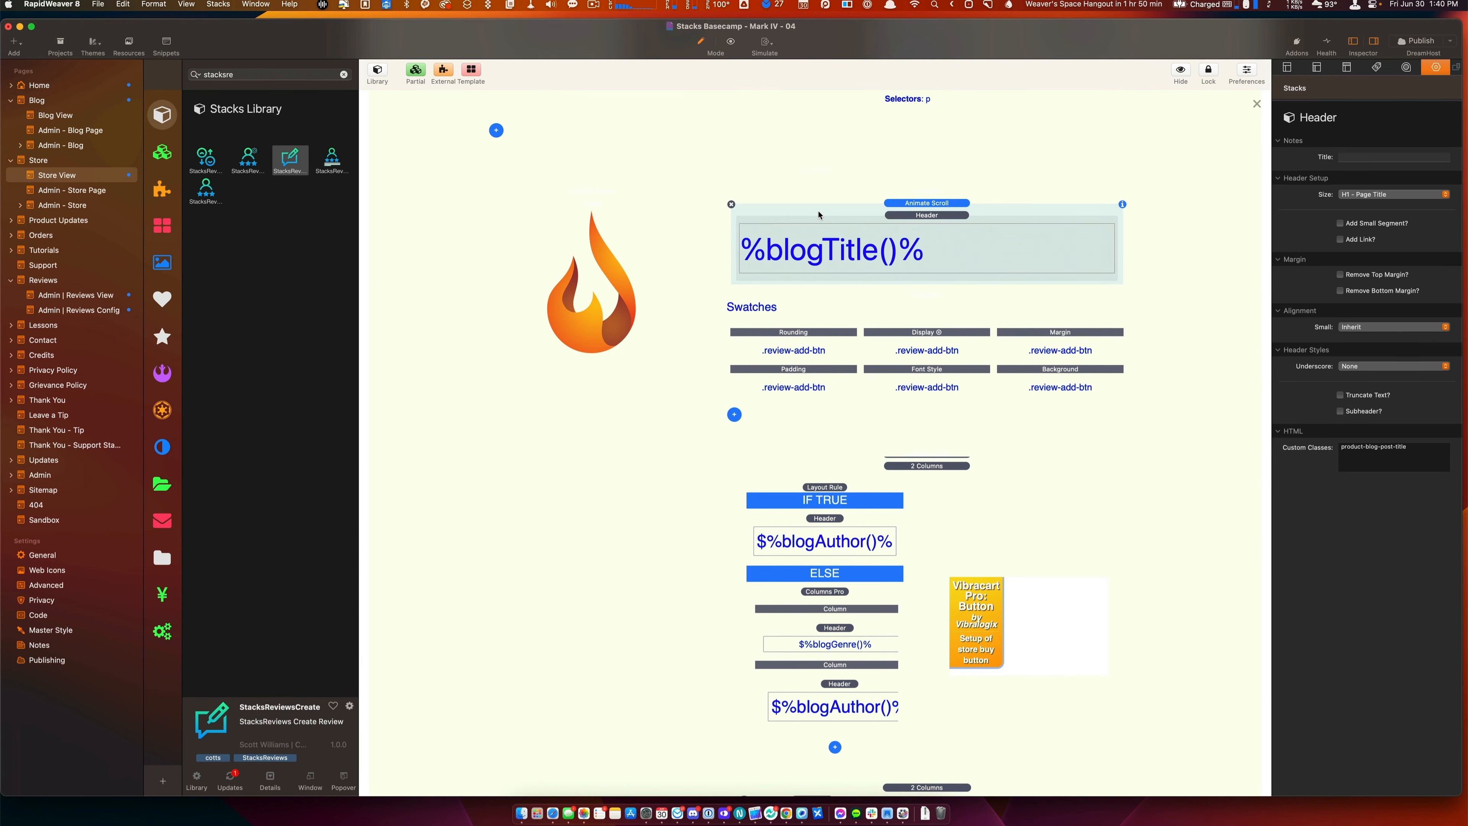
scroll(818, 215, up, 1)
scroll(819, 215, up, 4)
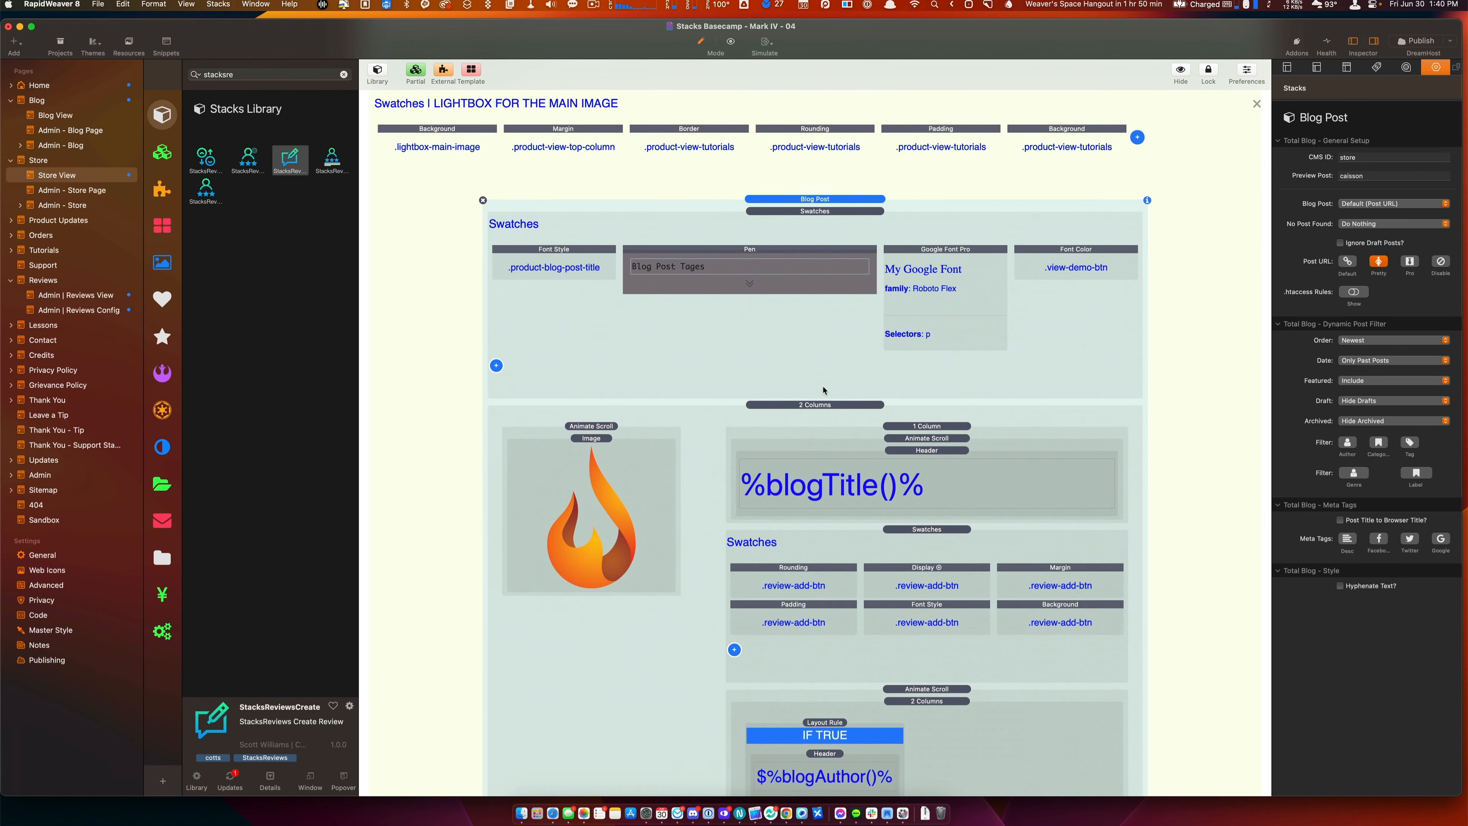
Select the StacksReviewsDisplay stack below the Latest Reviews header on the Store View page and examine its settings and nested stacks
scroll(823, 390, down, 15)
scroll(824, 390, down, 20)
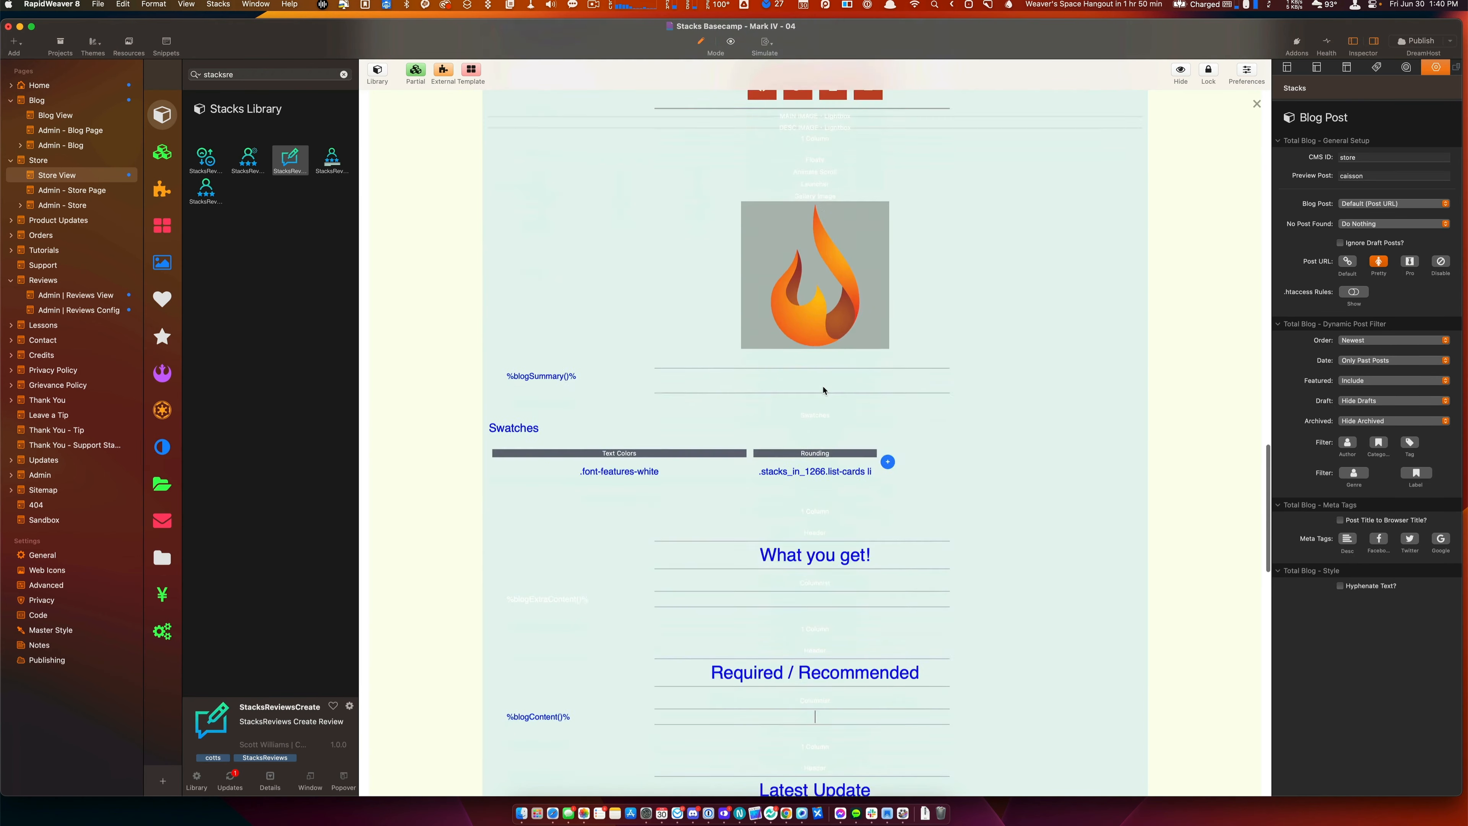
scroll(823, 391, down, 2)
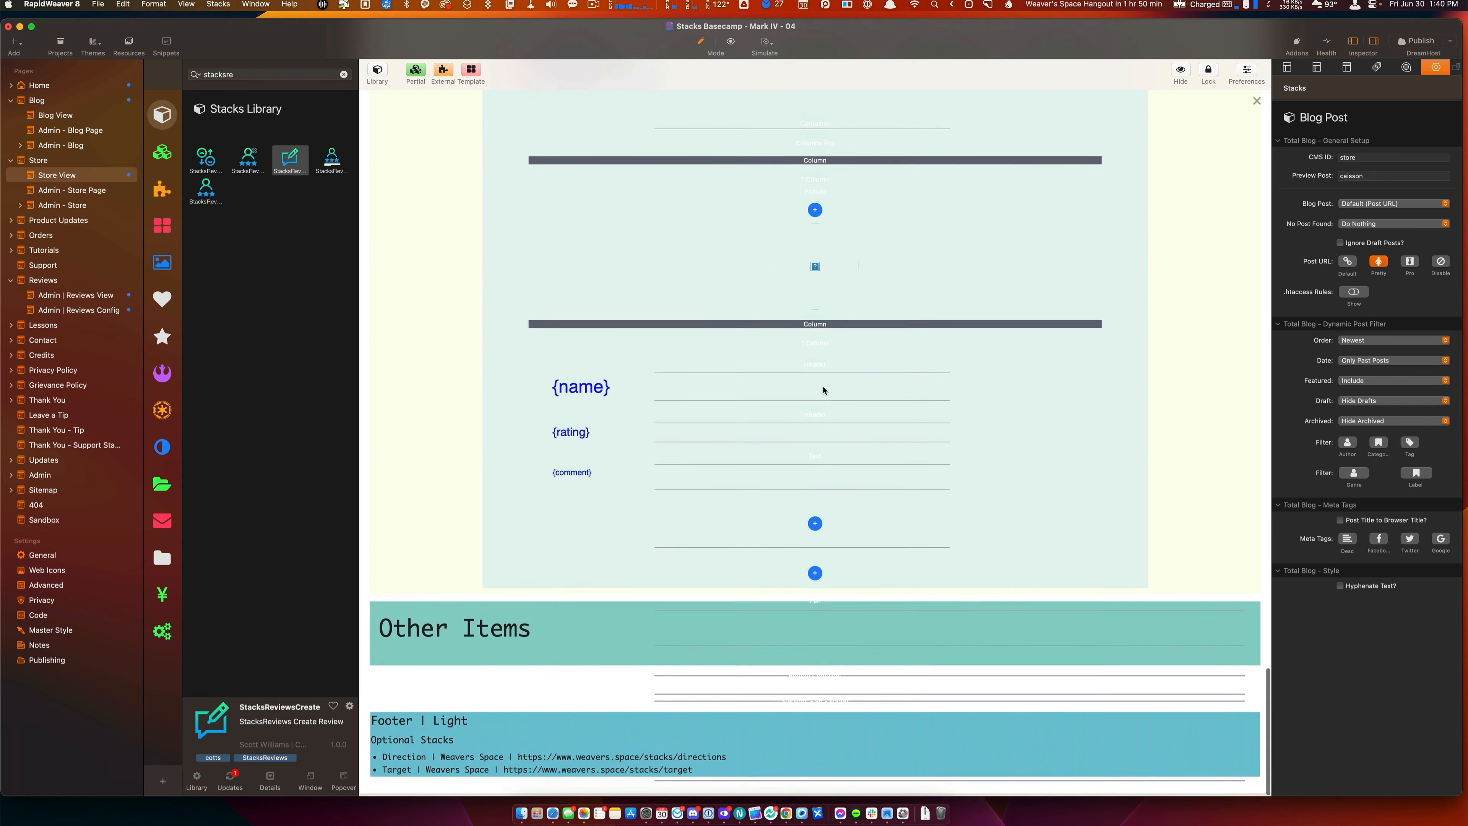
scroll(825, 453, up, 3)
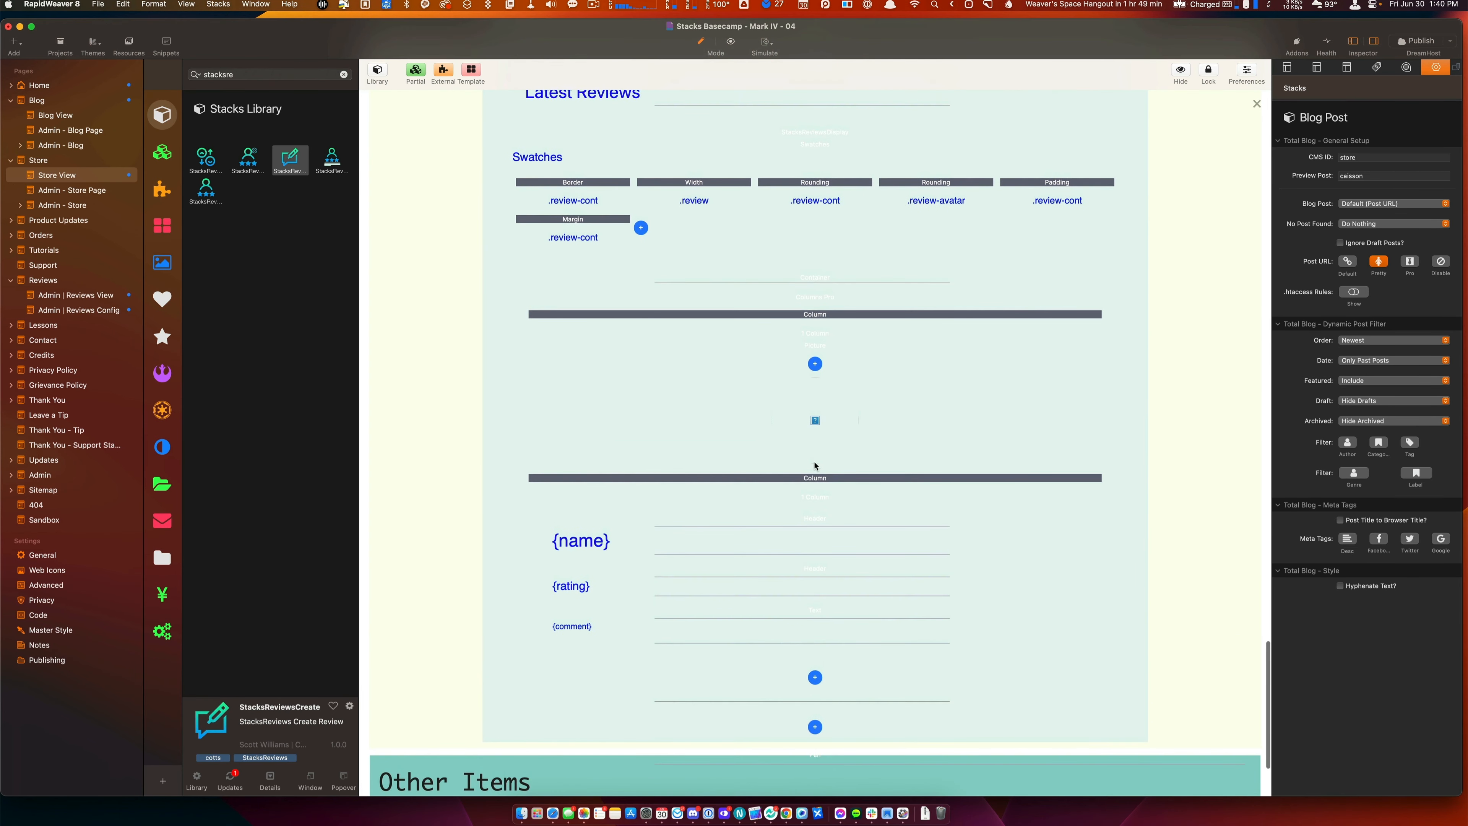
scroll(816, 440, up, 4)
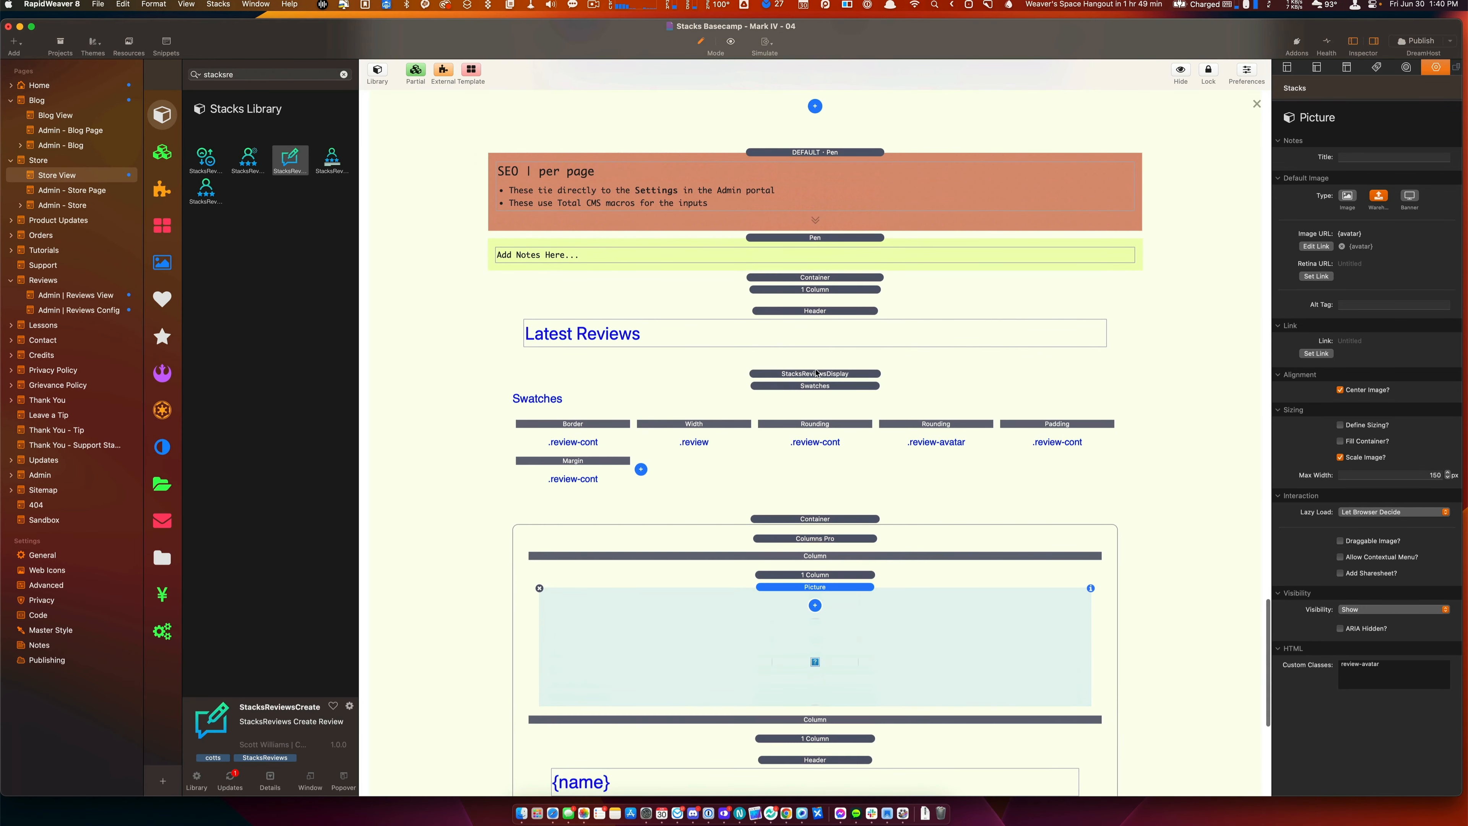
click(834, 374)
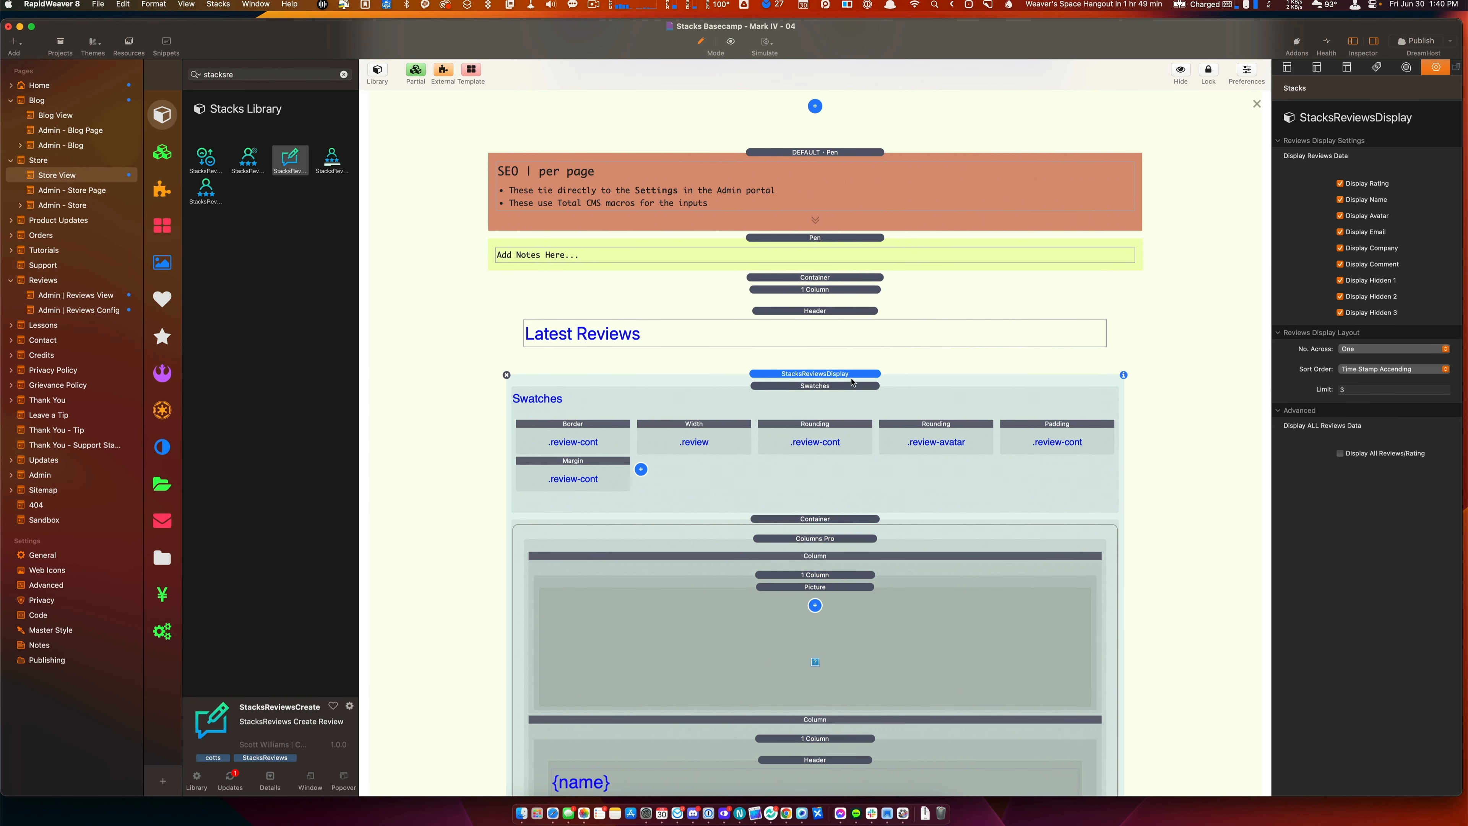
scroll(852, 382, down, 3)
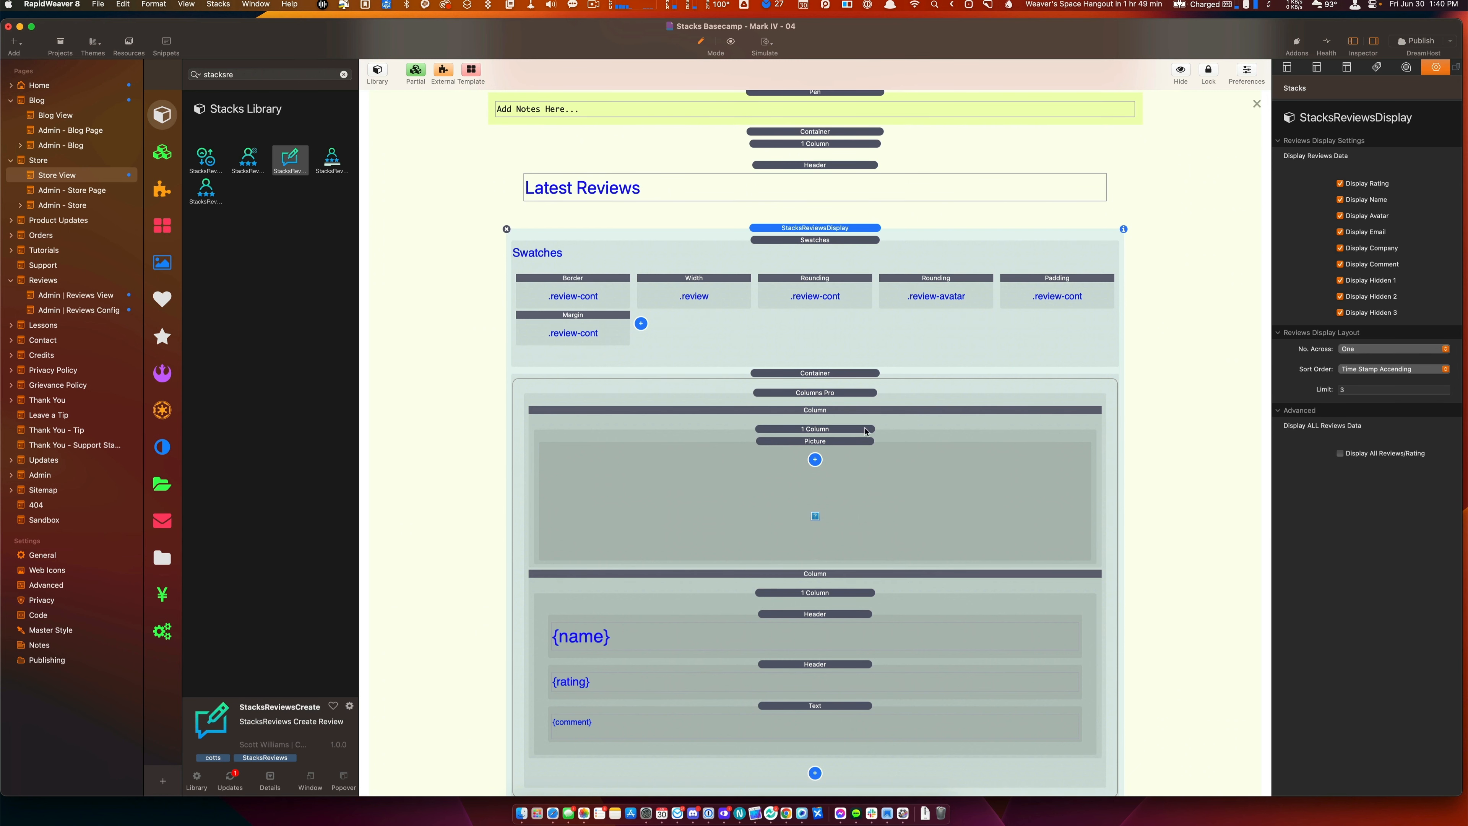
scroll(801, 418, up, 10)
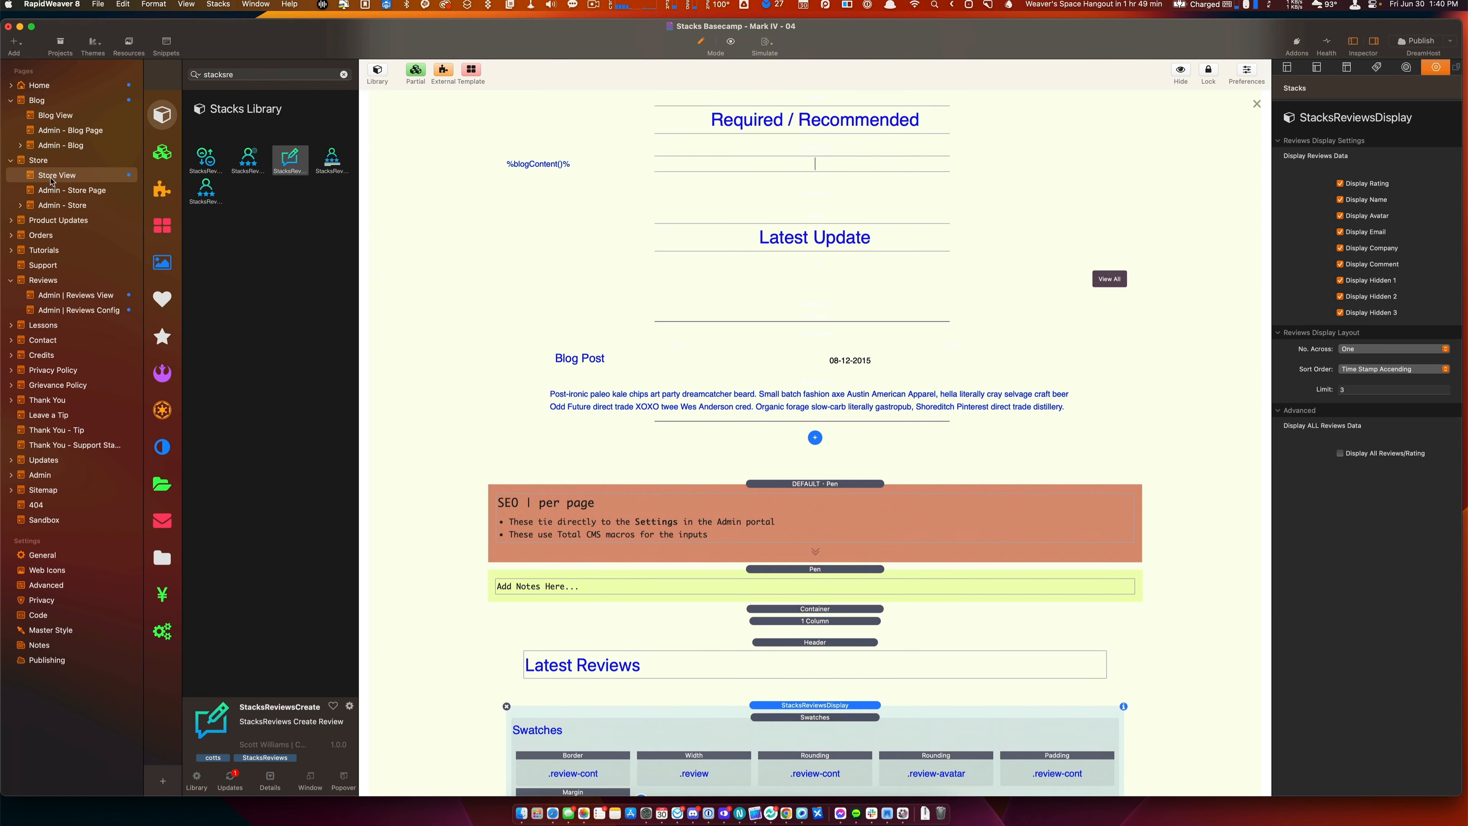
Open the Store page and select the StacksReviewsDisplayAverage stack below the {{title}} header in the AZ product grid to show its settings
click(41, 164)
scroll(702, 422, down, 8)
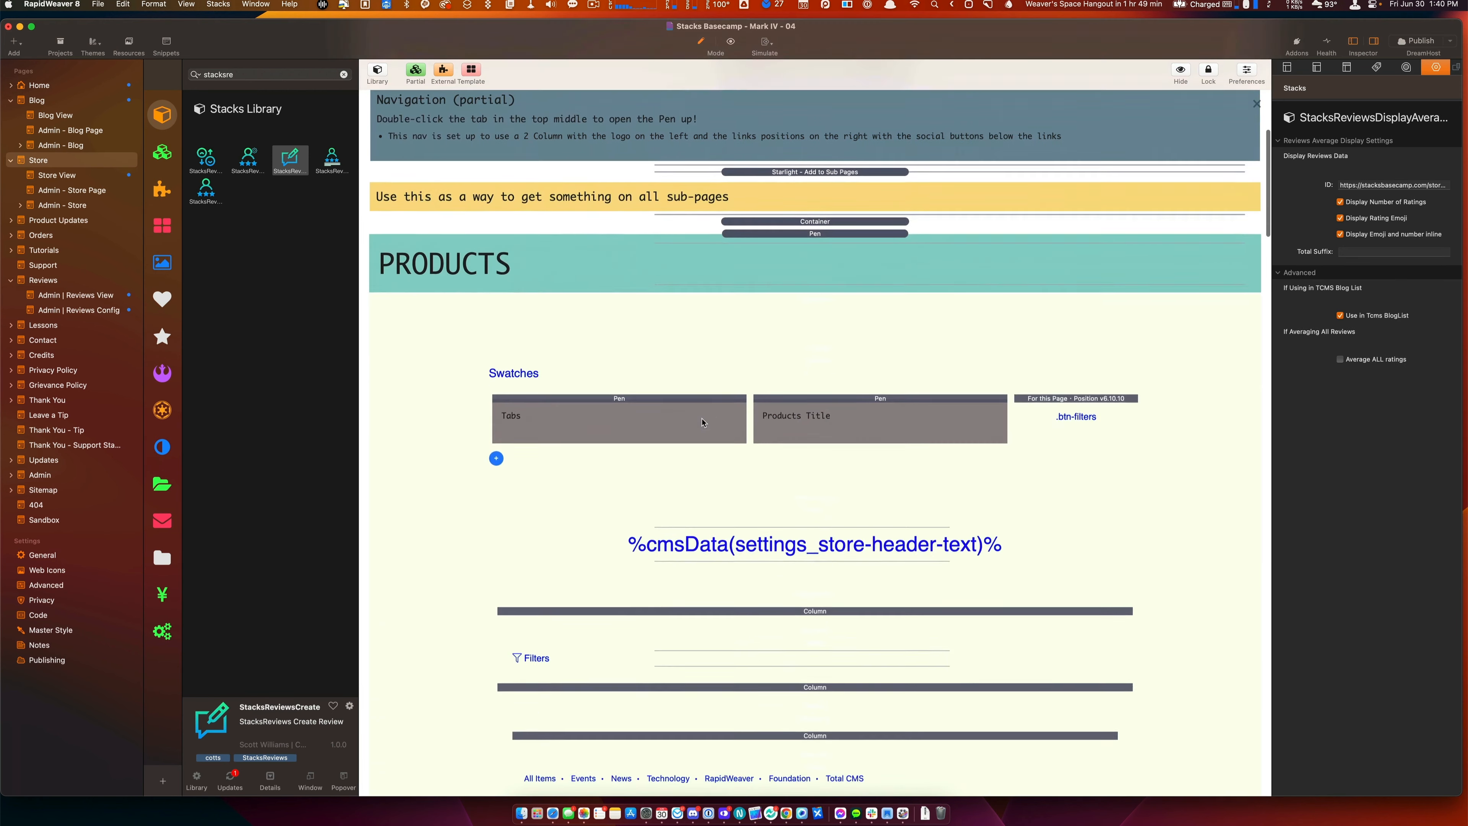
scroll(702, 422, down, 15)
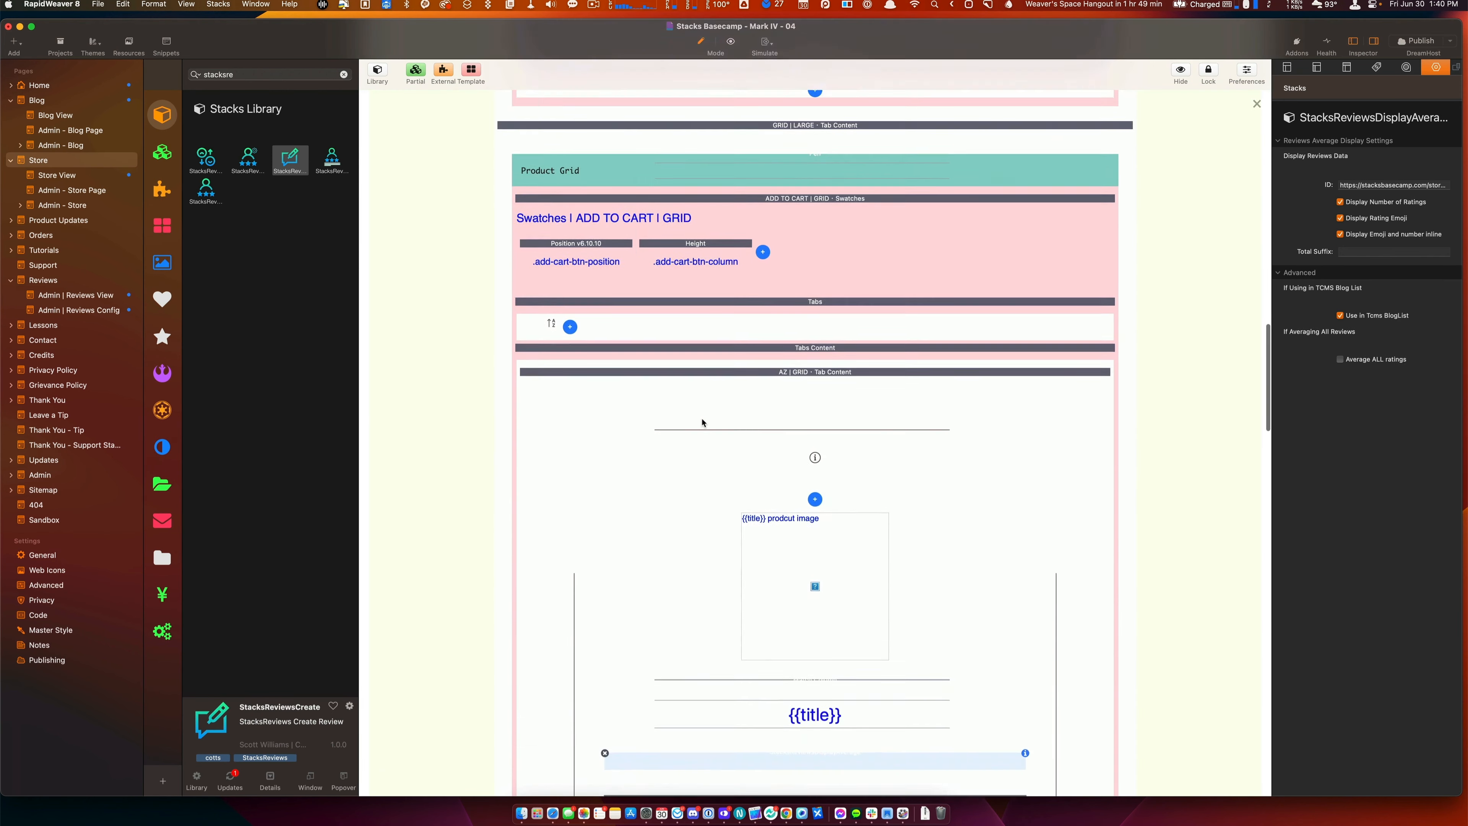
click(703, 423)
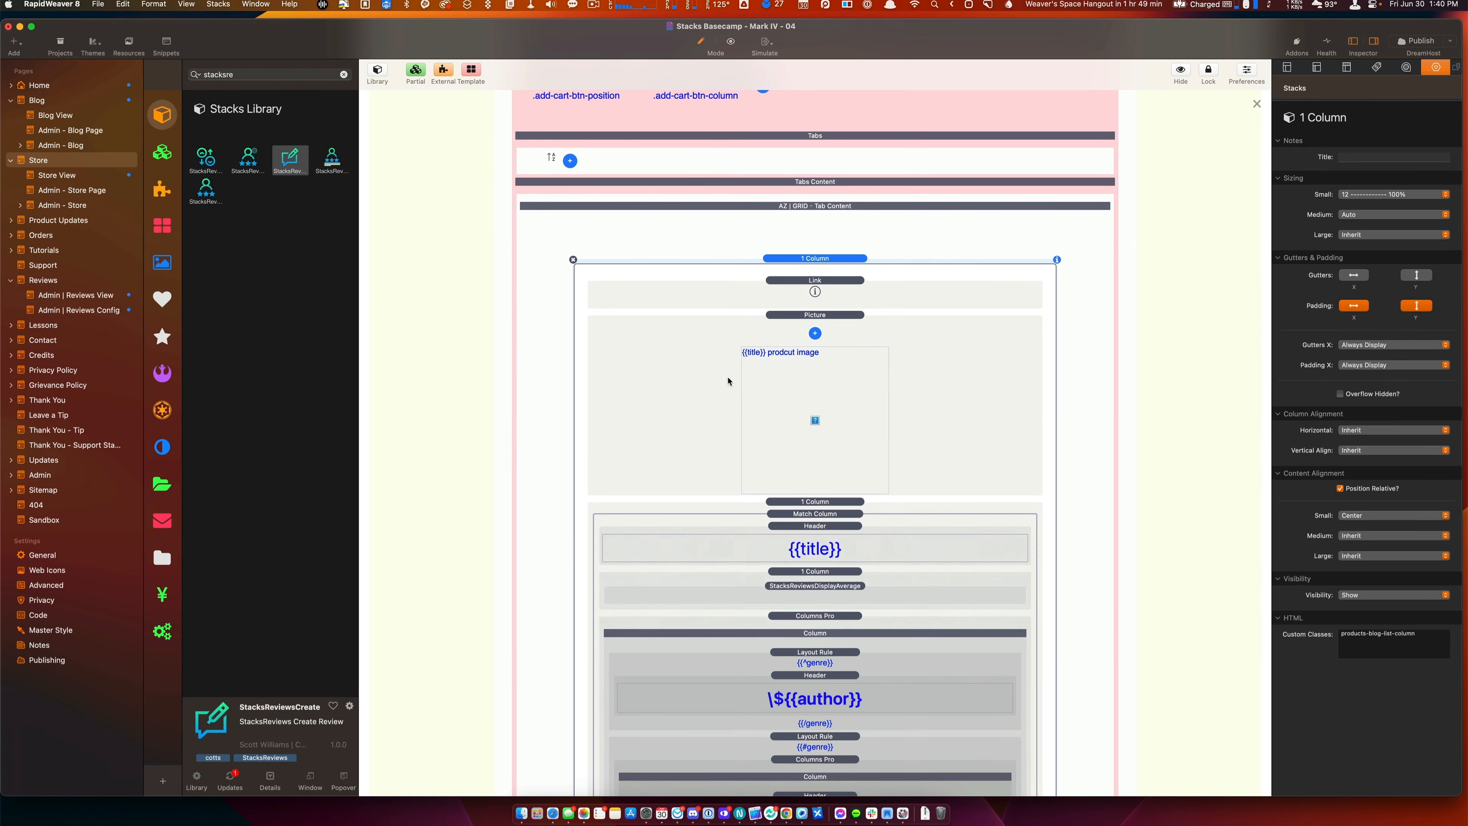
scroll(728, 381, down, 5)
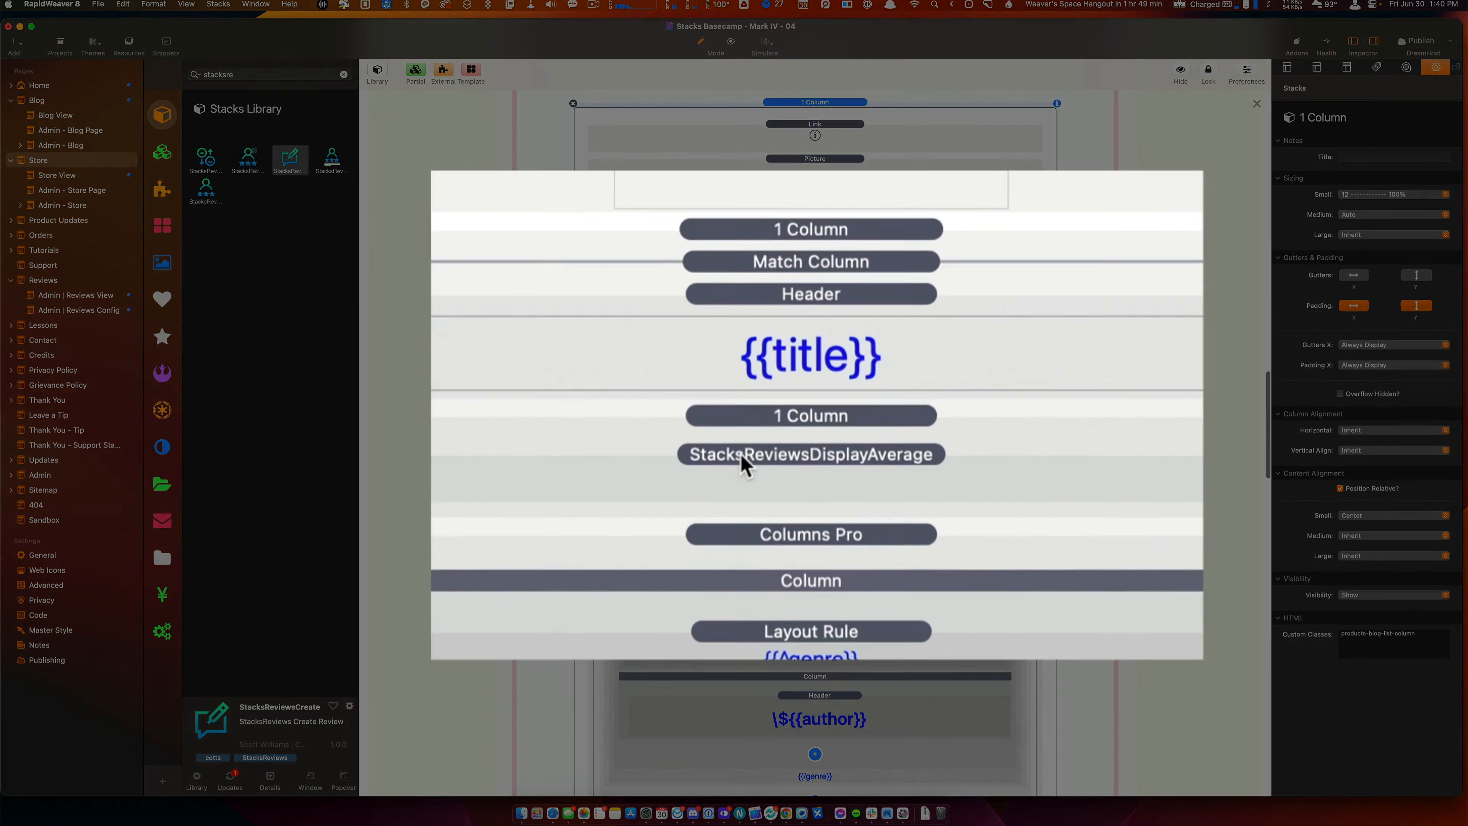
click(778, 439)
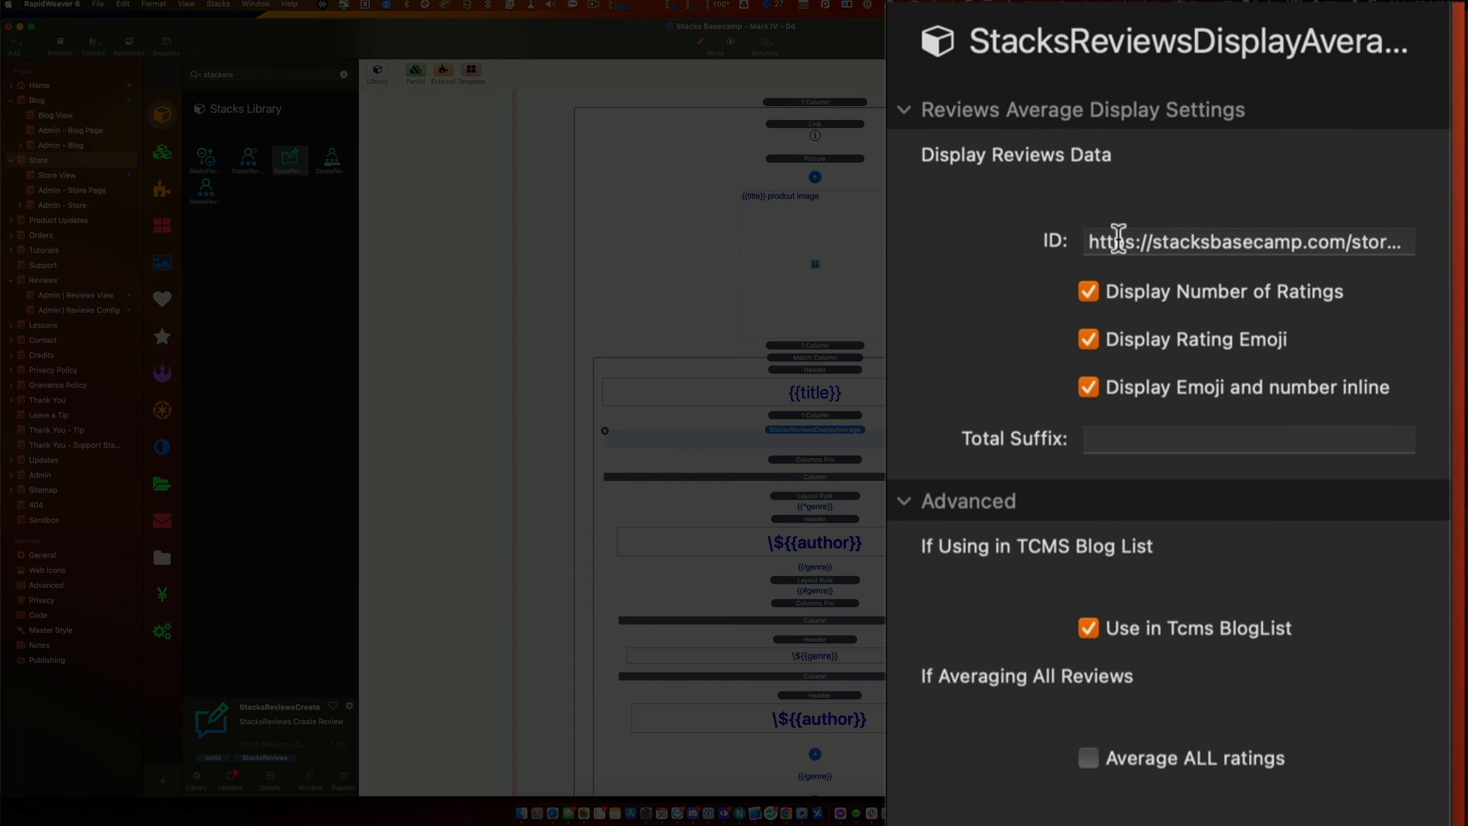
Inspect the full ID address of the StacksReviewsDisplayAverage stack and highlight its {{permalink}} macro without changing it
click(1406, 185)
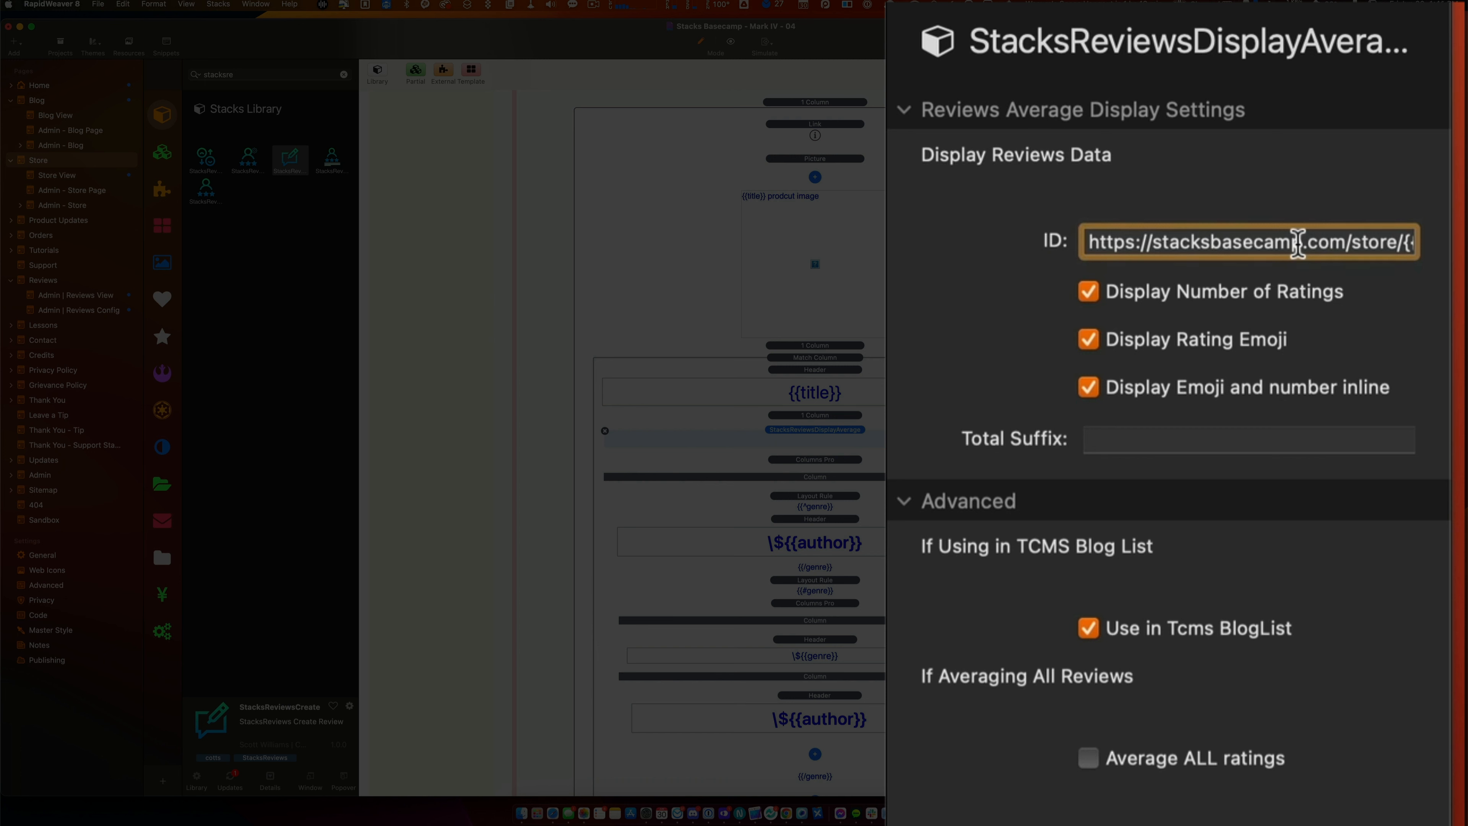
key(super+Right)
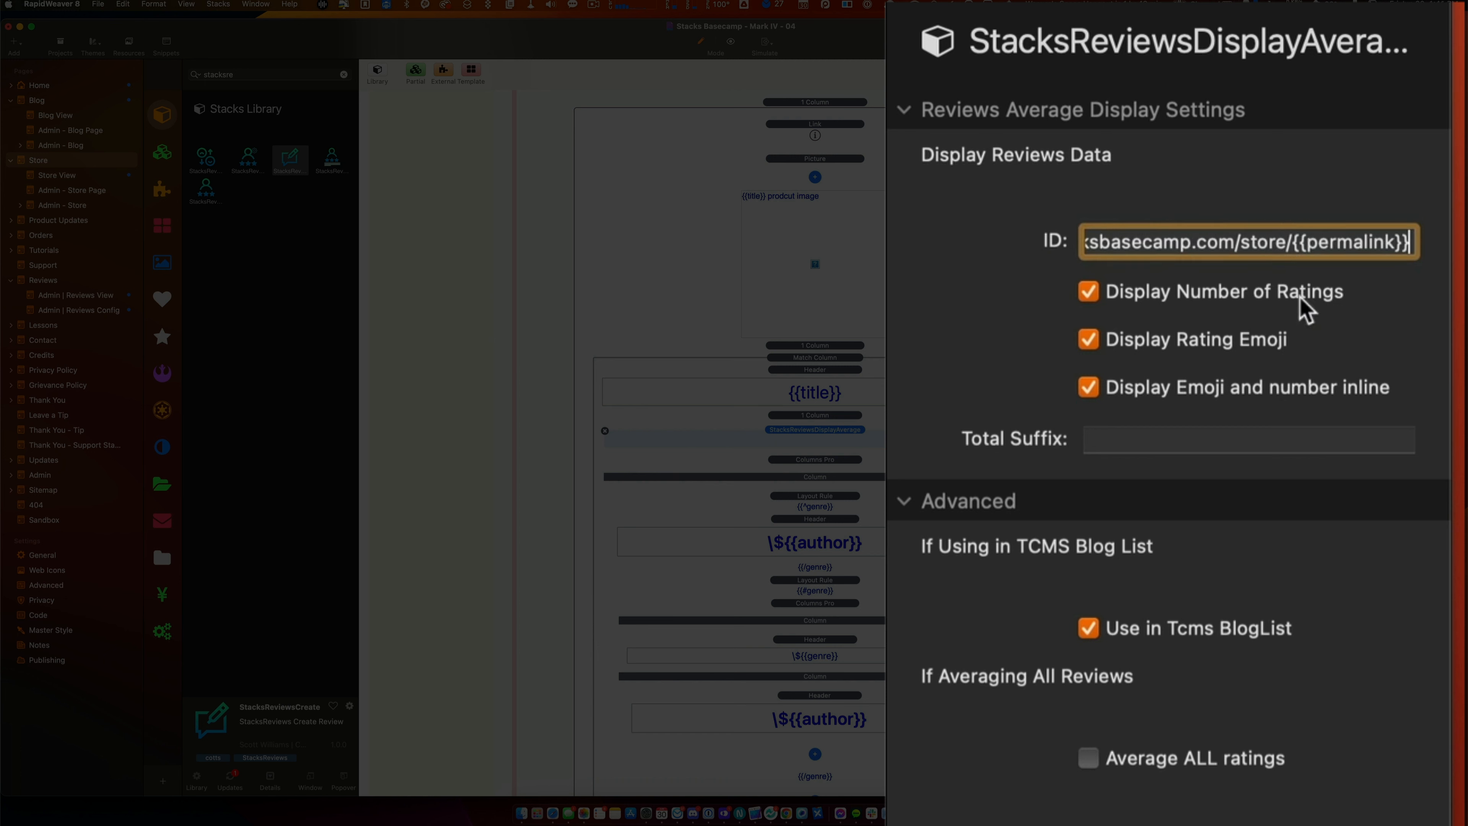
drag(1293, 241, 1409, 241)
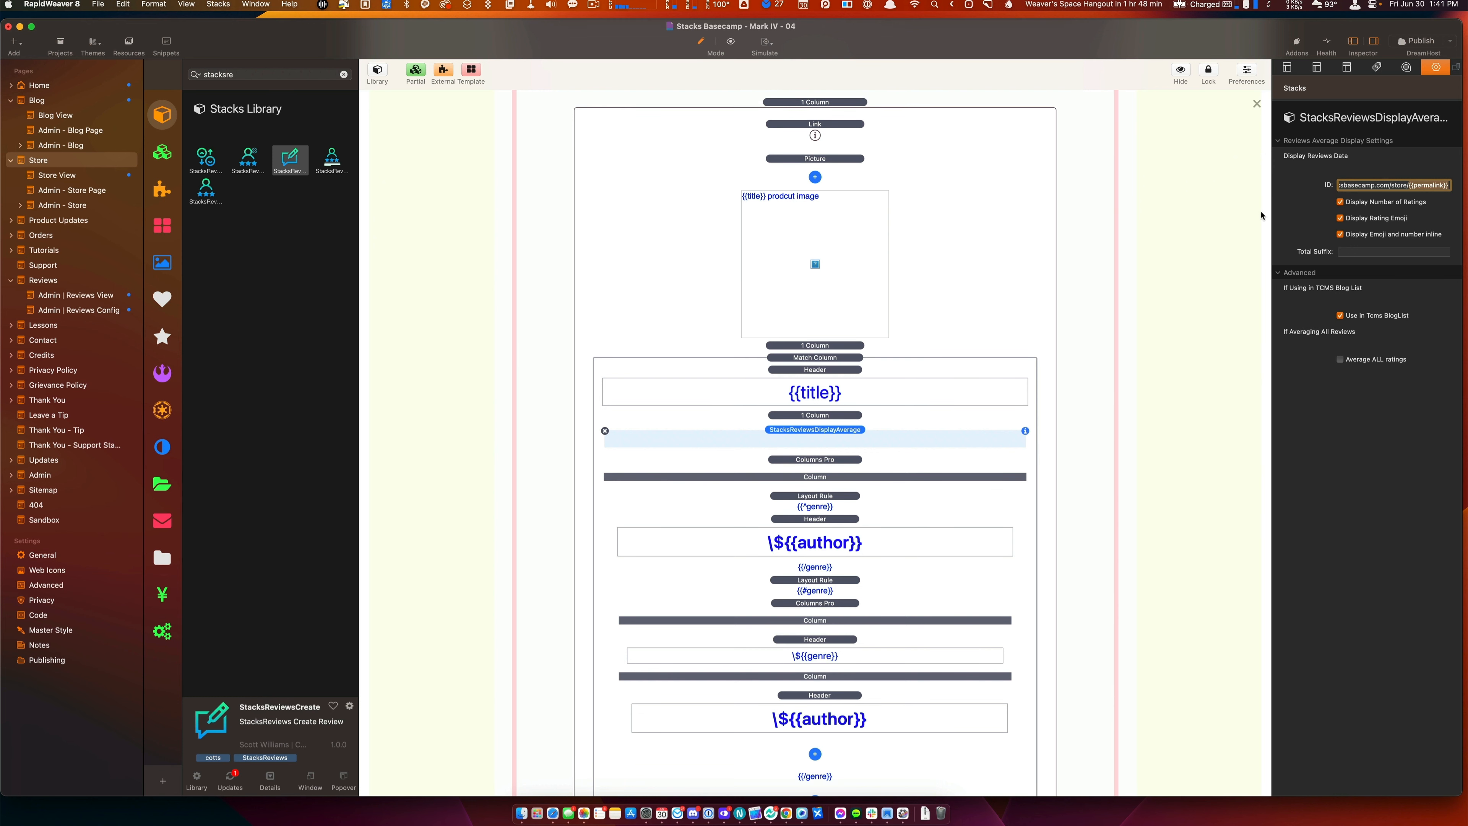
scroll(824, 395, up, 2)
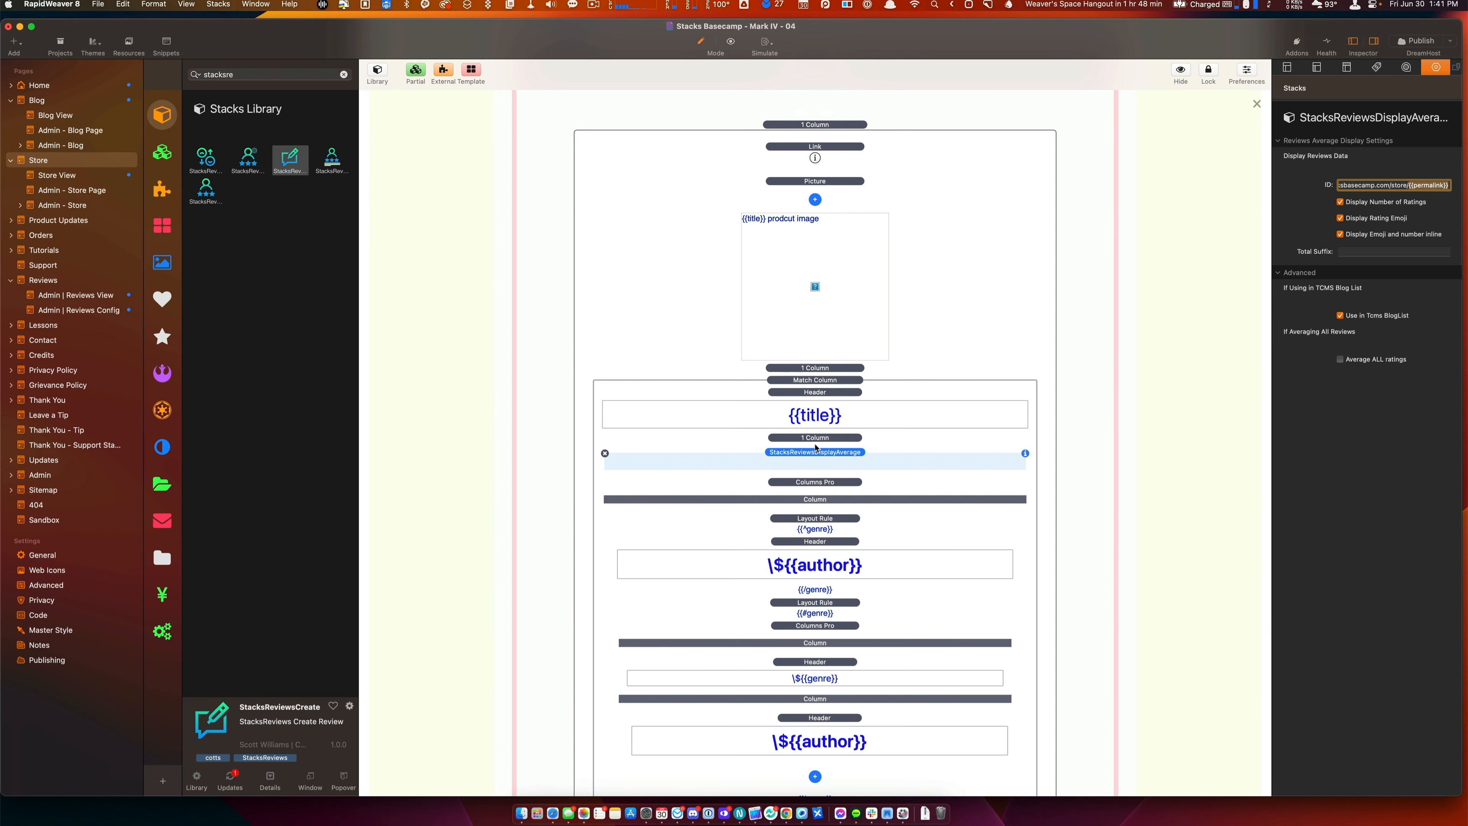
scroll(815, 447, down, 3)
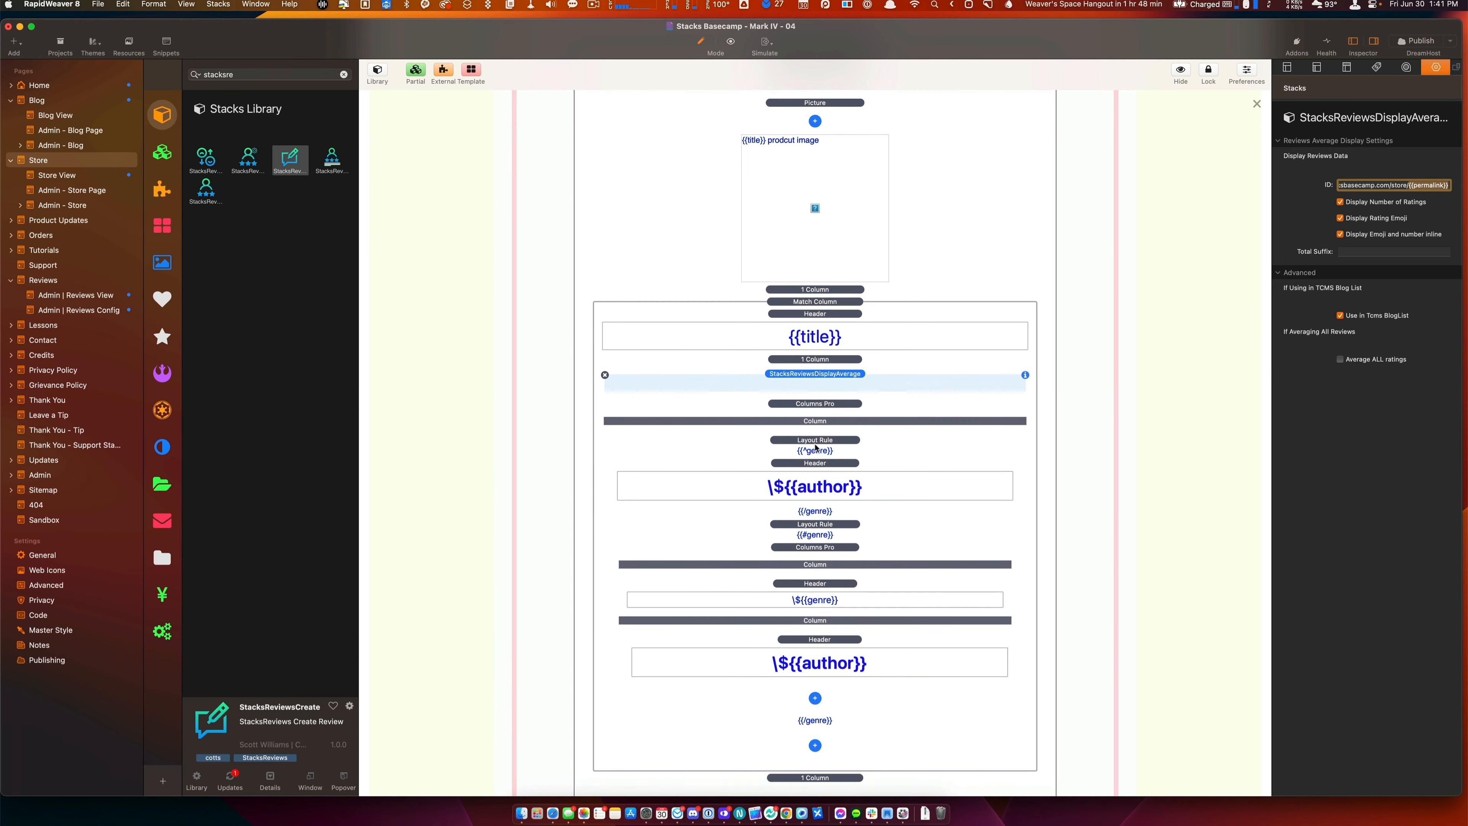
Switch to Safari, open the site's Store page and examine the average ratings under the product titles
key(super+Tab)
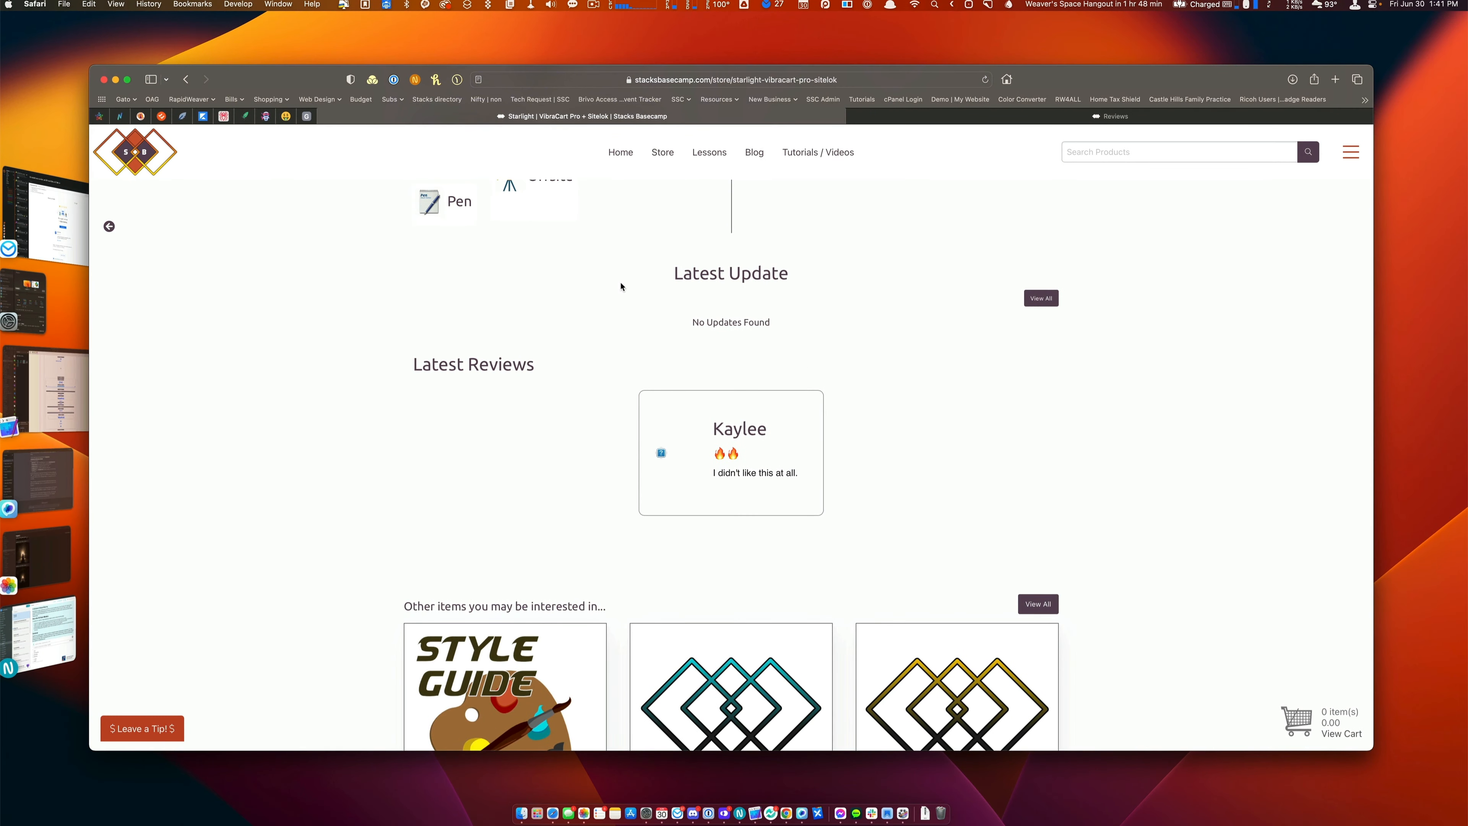
click(661, 153)
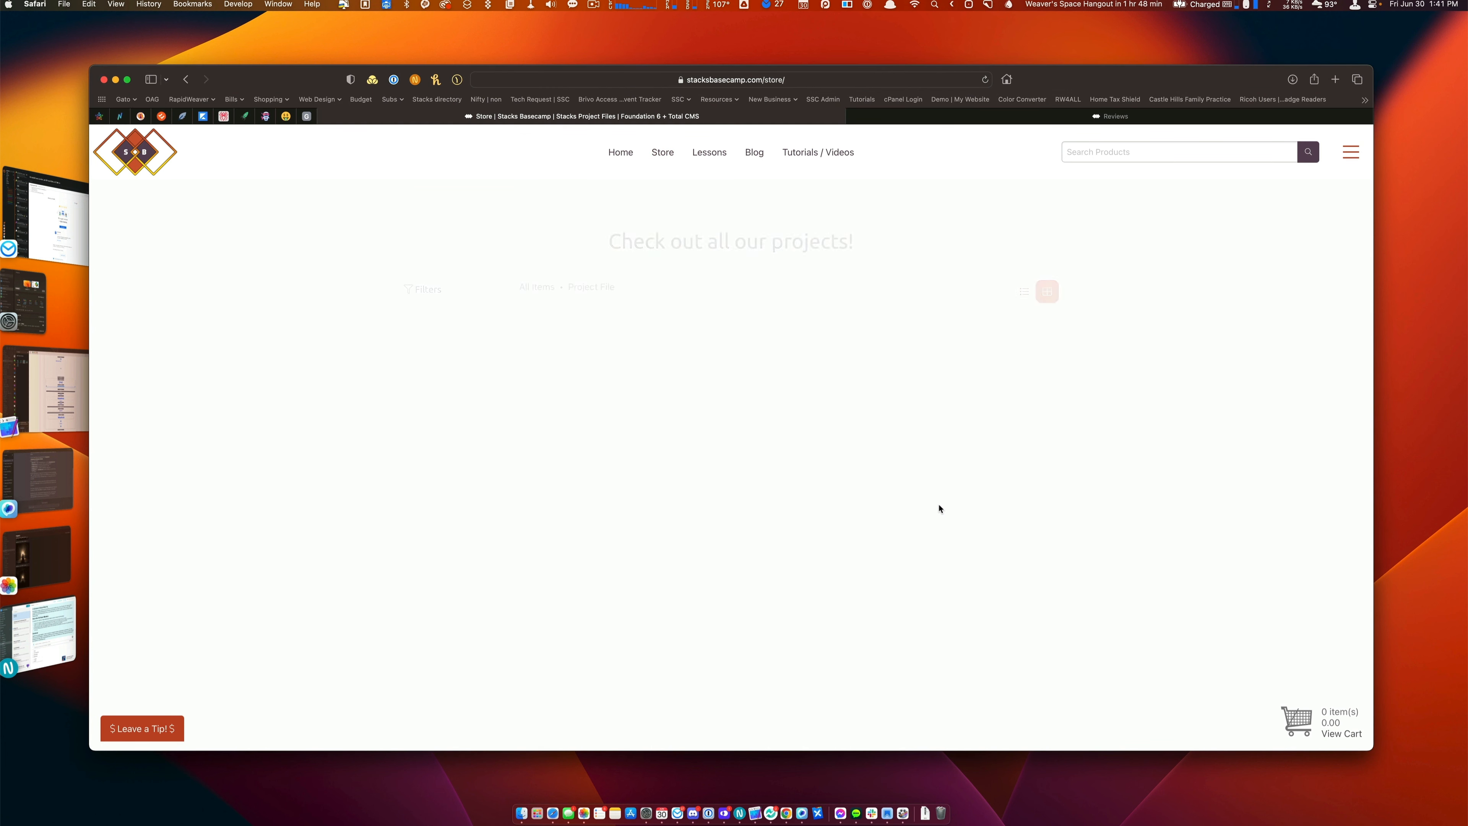
scroll(939, 509, down, 3)
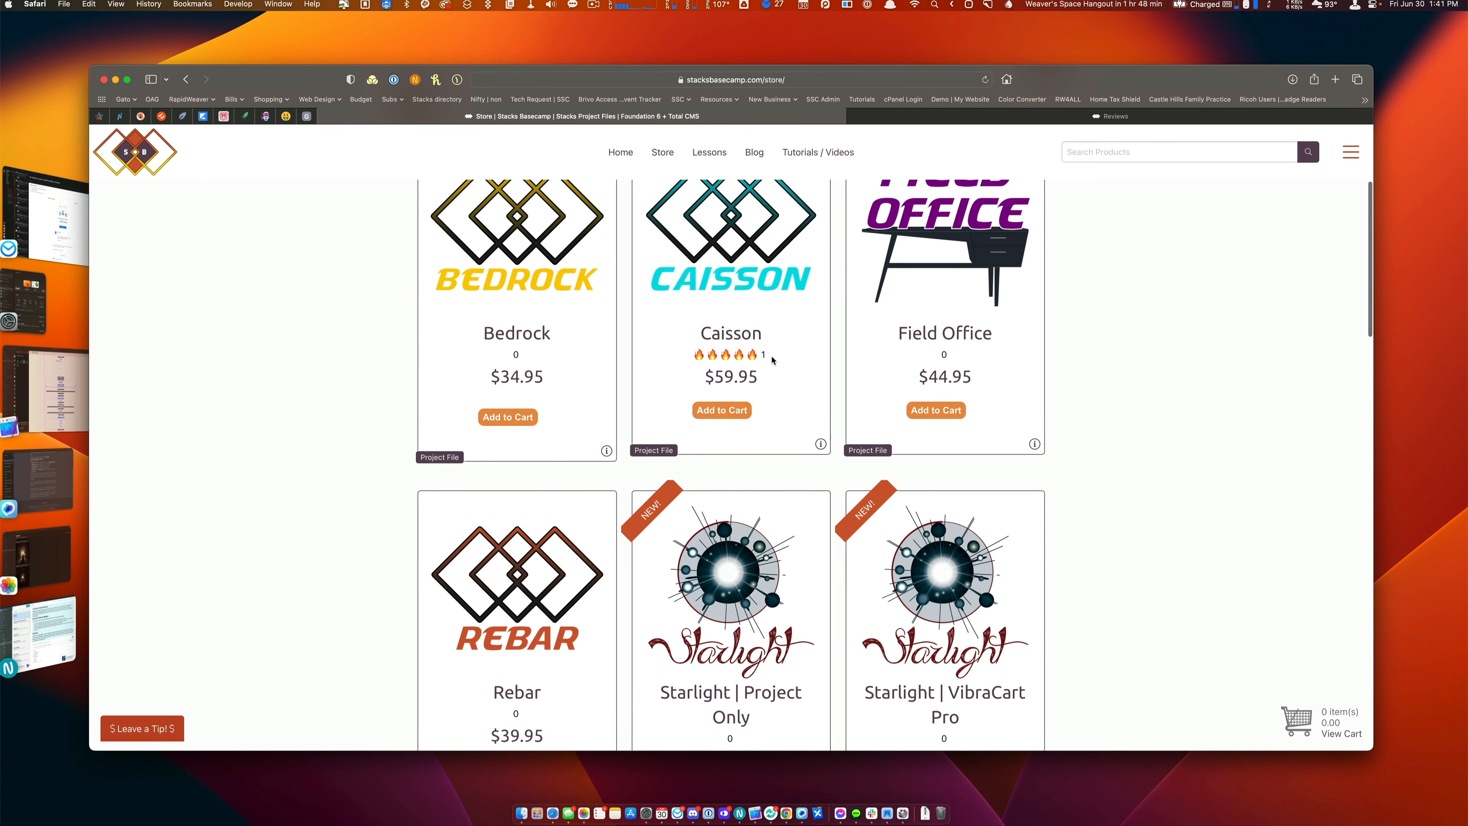
scroll(772, 359, down, 7)
scroll(773, 361, down, 3)
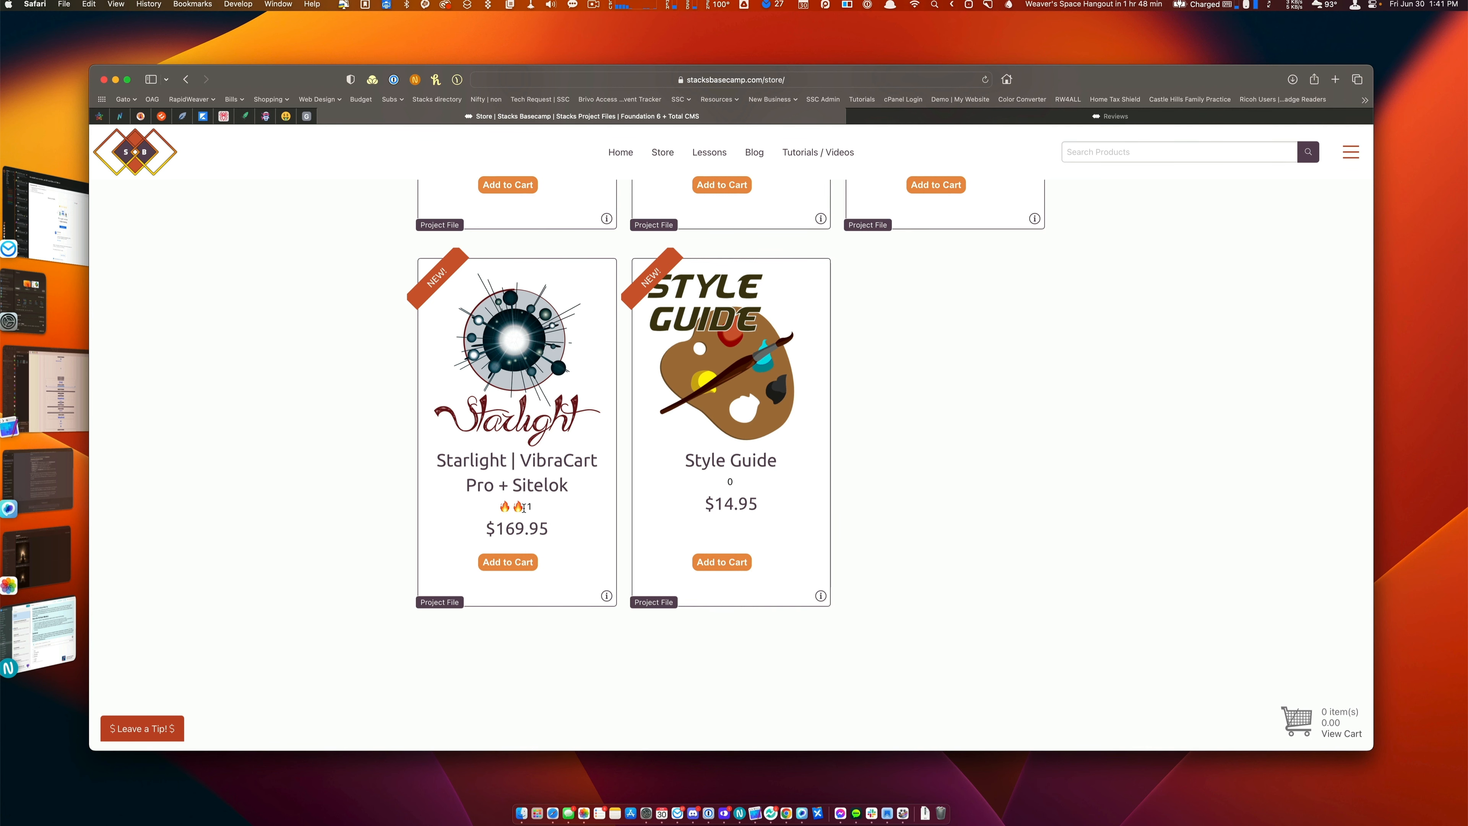
scroll(523, 507, up, 10)
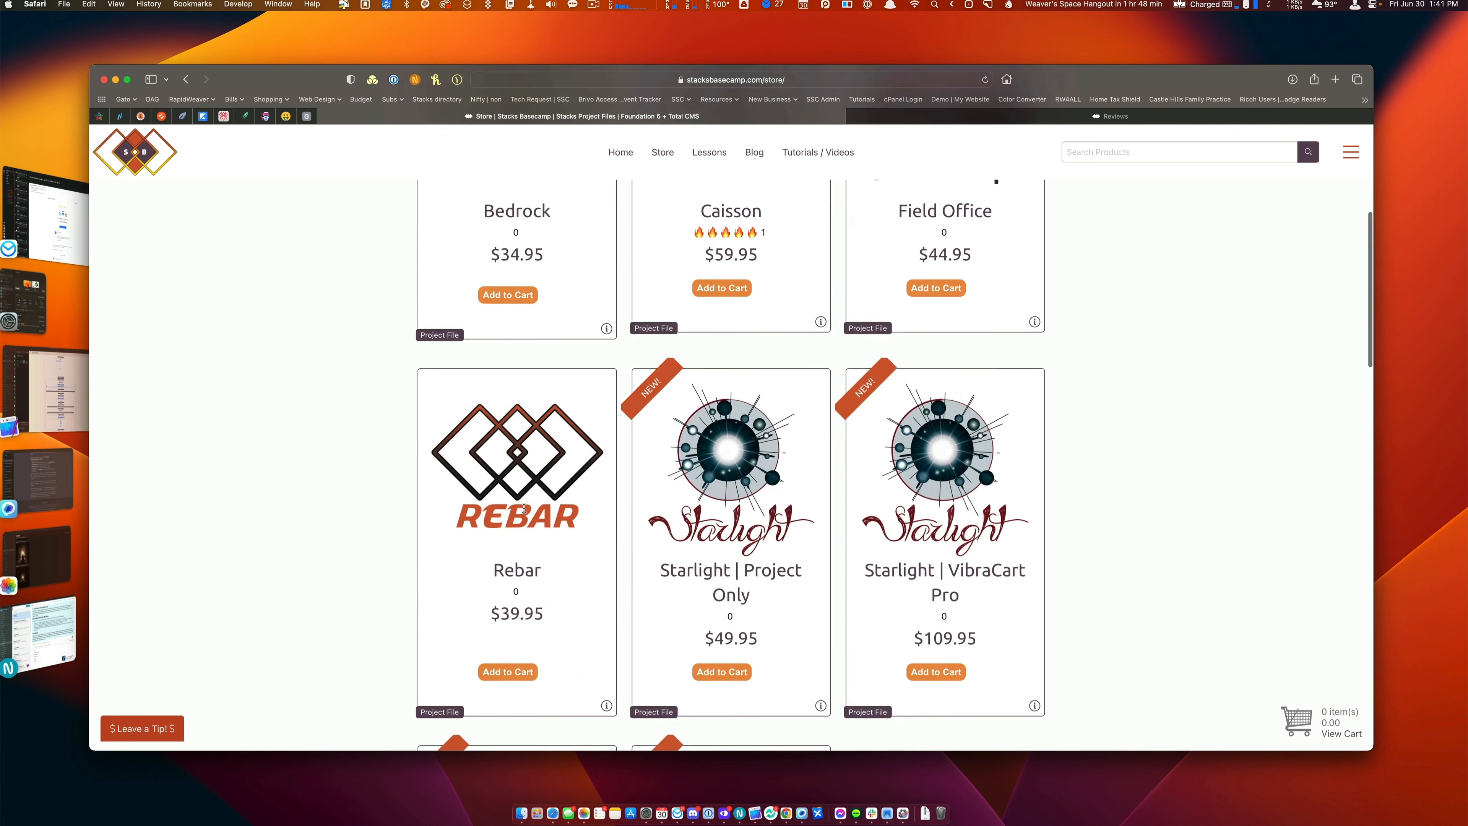
Open the Blog page in RapidWeaver, switch back to Safari and examine the ratings on the site's blog list
key(super+Tab)
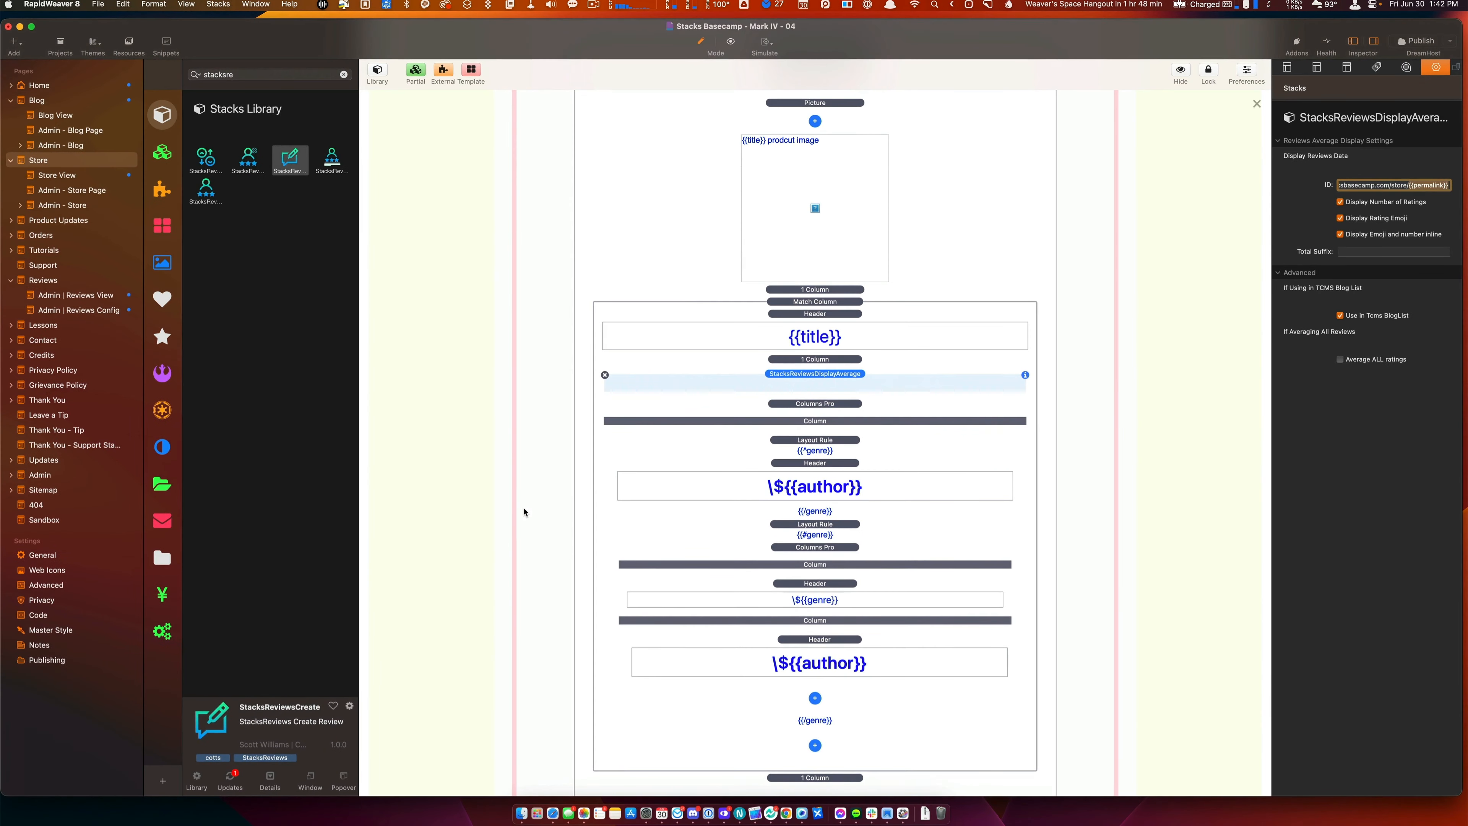
click(38, 103)
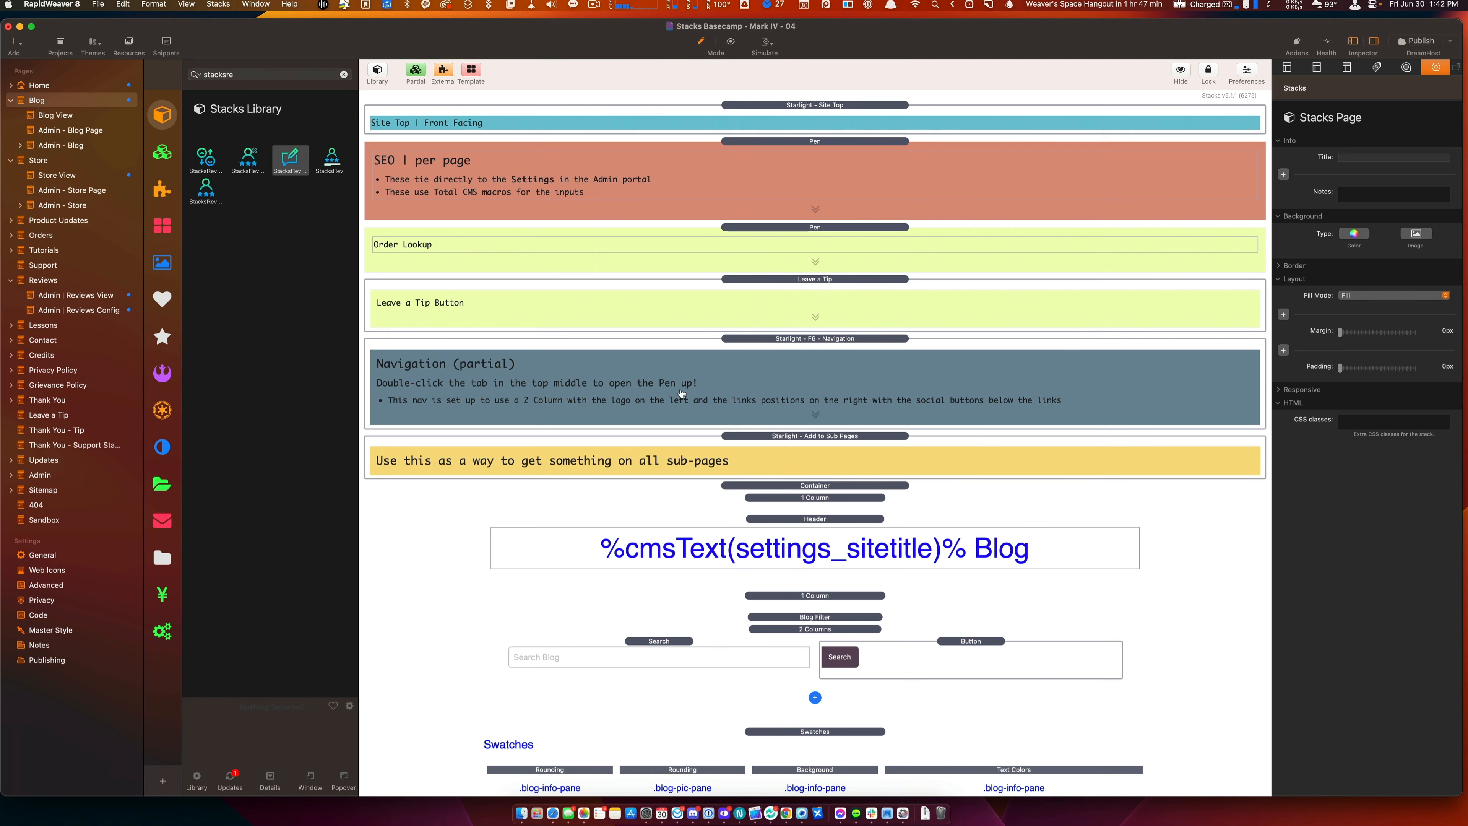
key(super+Tab)
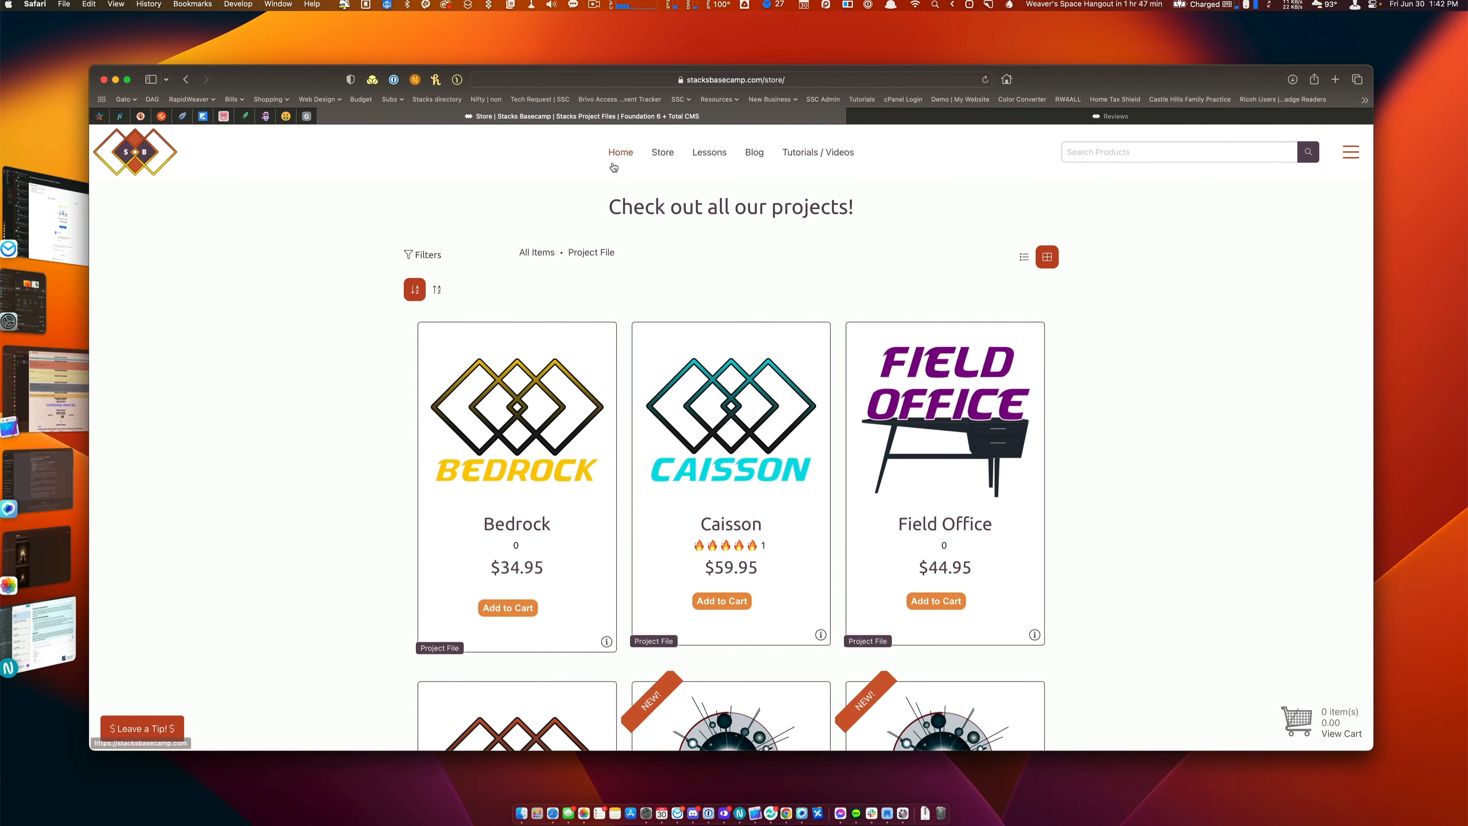
click(753, 152)
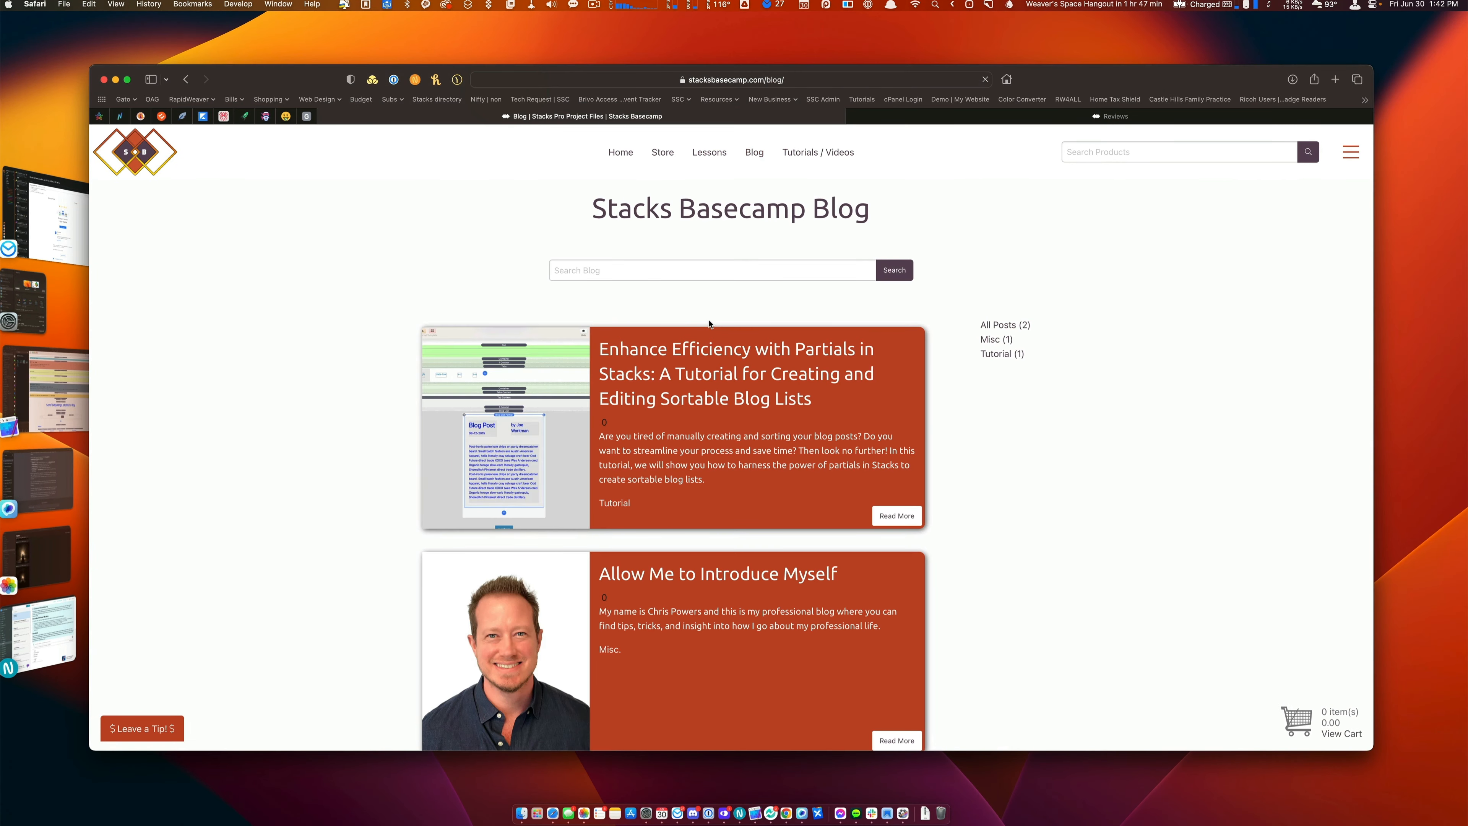
scroll(655, 436, down, 5)
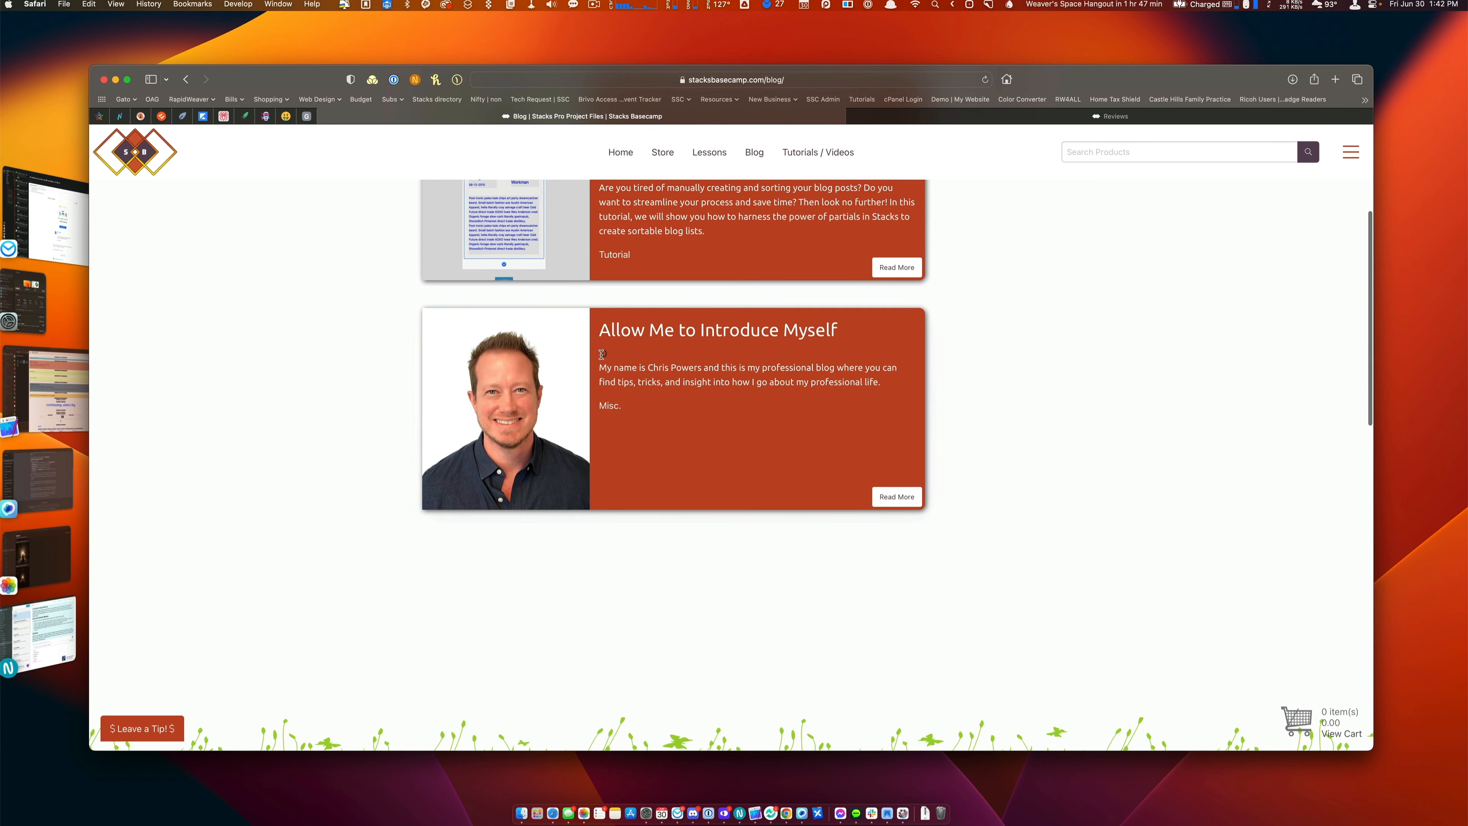
scroll(601, 354, up, 3)
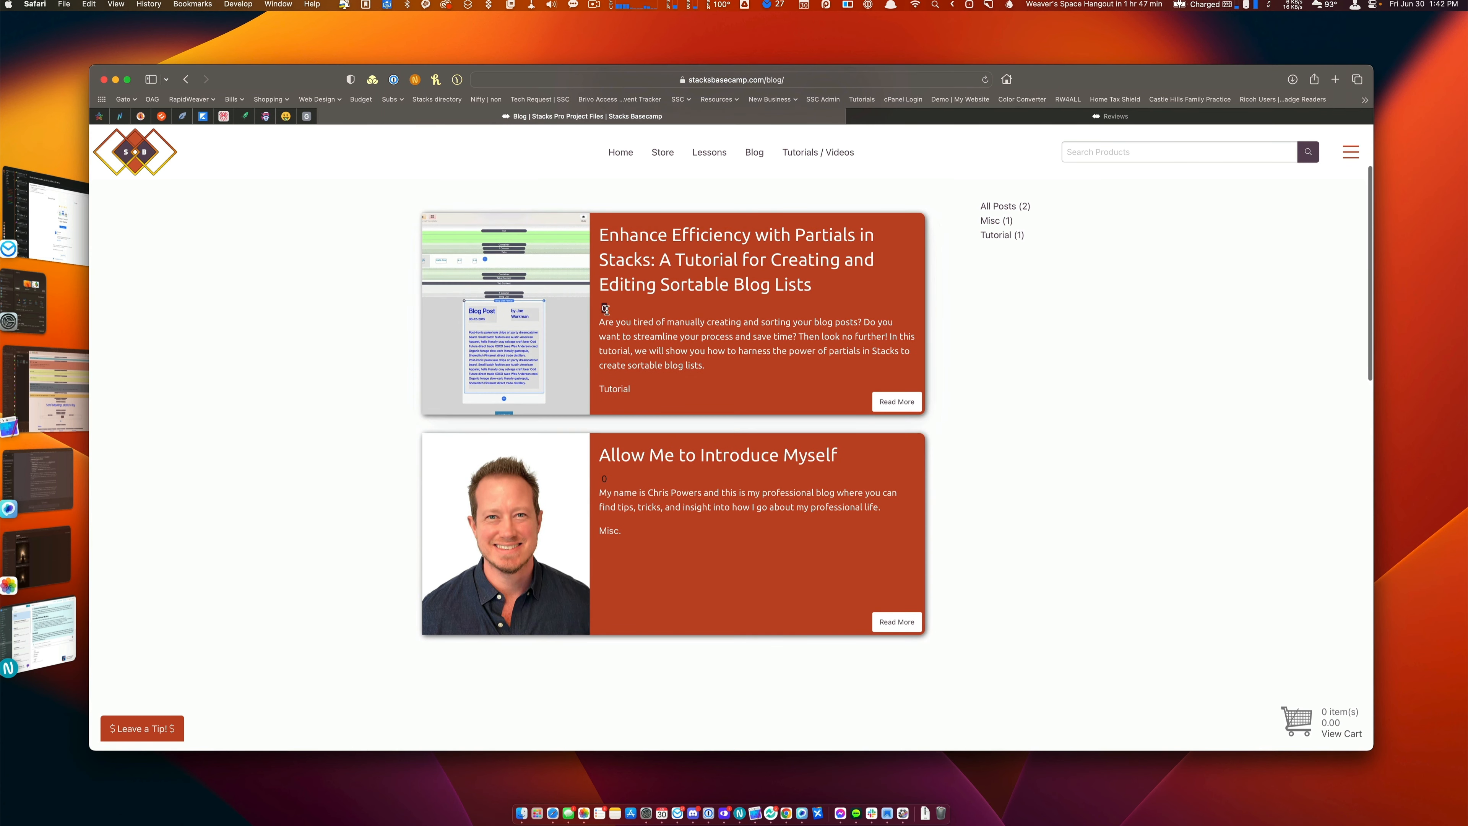
Open the blog post about partials and sortable blog lists, view its Add Review form and close the form
click(902, 401)
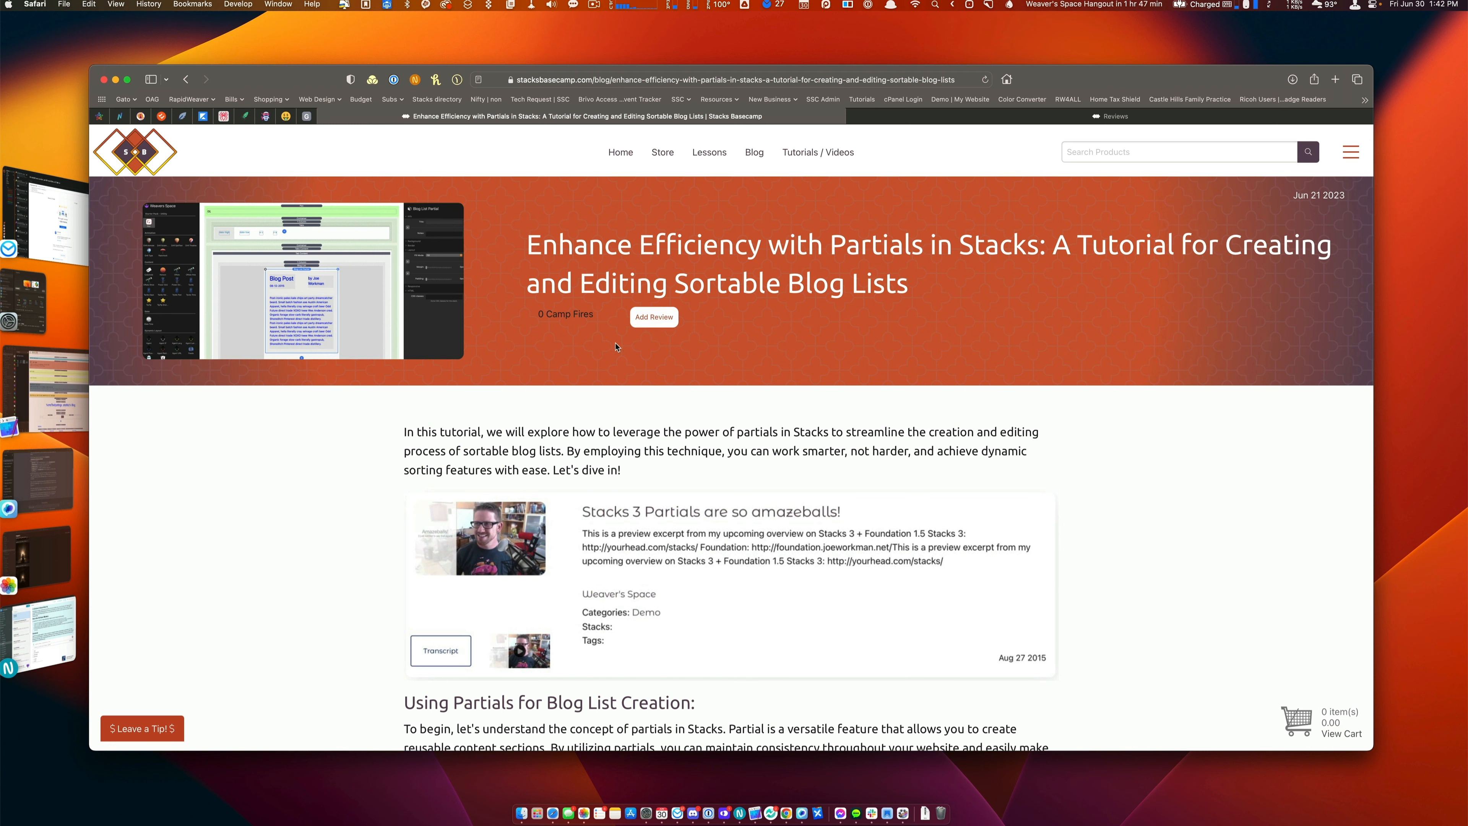
click(653, 316)
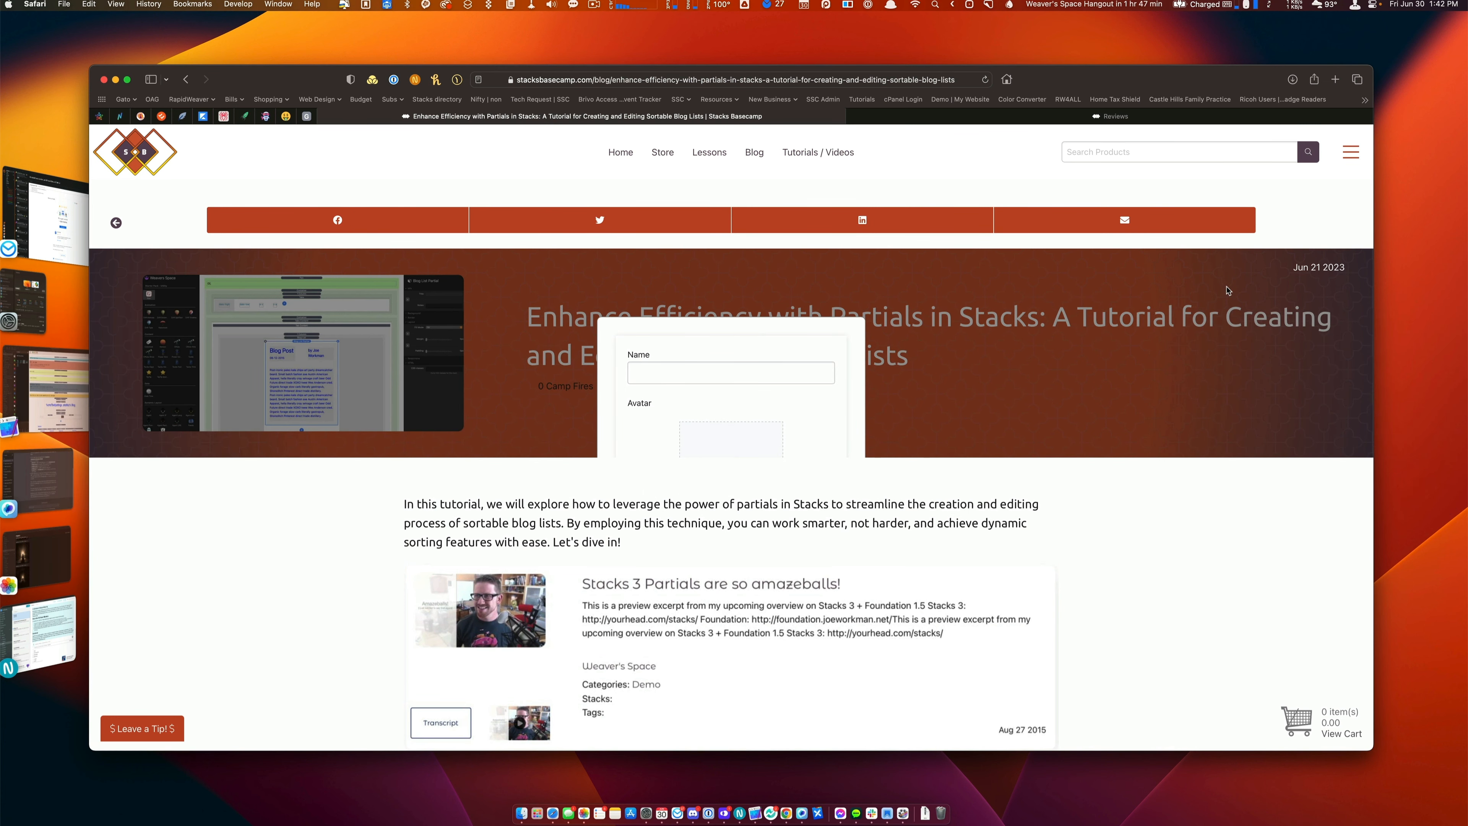
scroll(1226, 288, up, 1)
key(Escape)
Switch to RapidWeaver and view the stack settings on the Admin | Reviews Config and Admin | Reviews View pages
key(super+Tab)
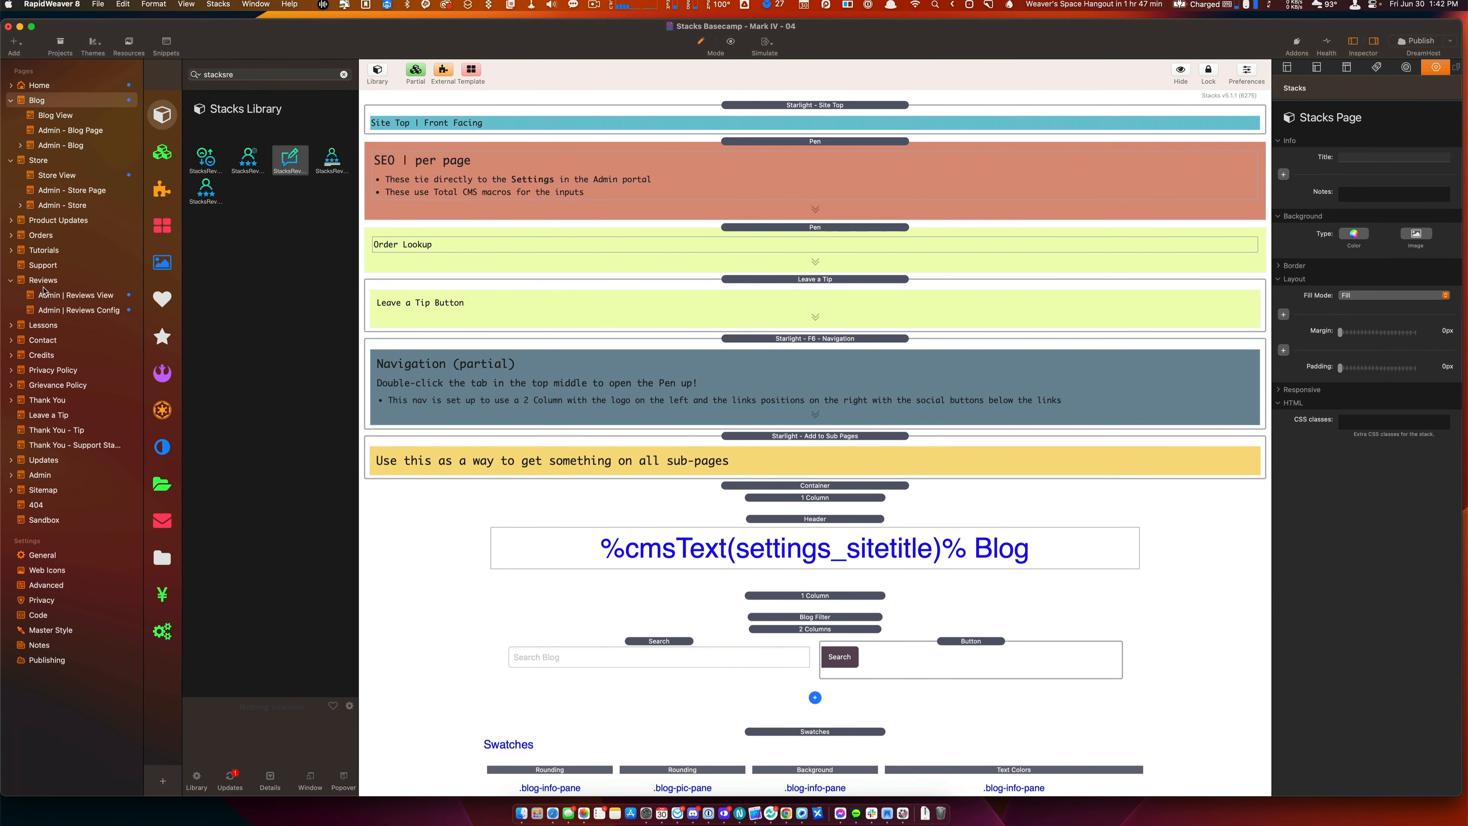
click(72, 310)
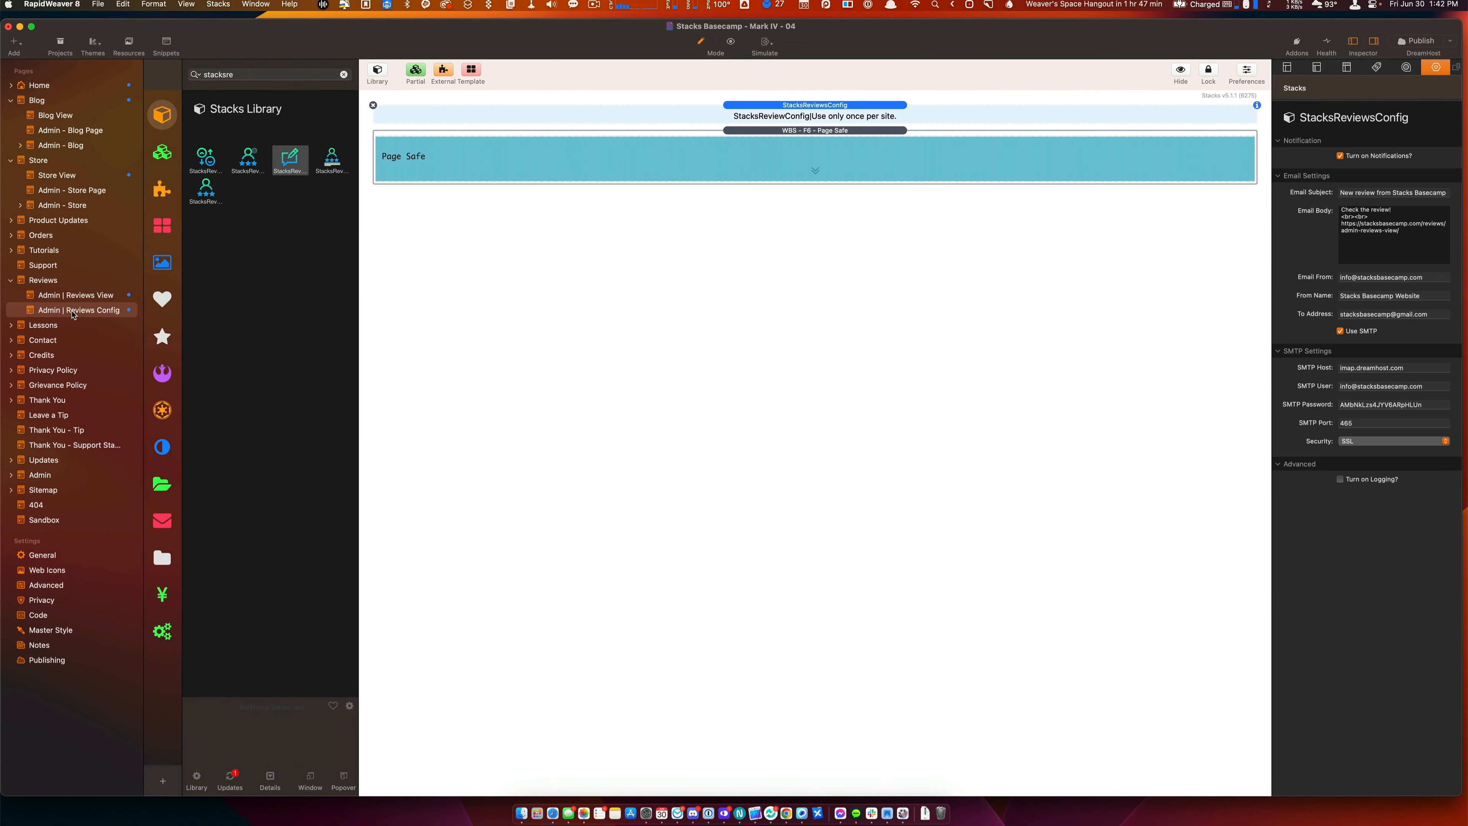
click(88, 295)
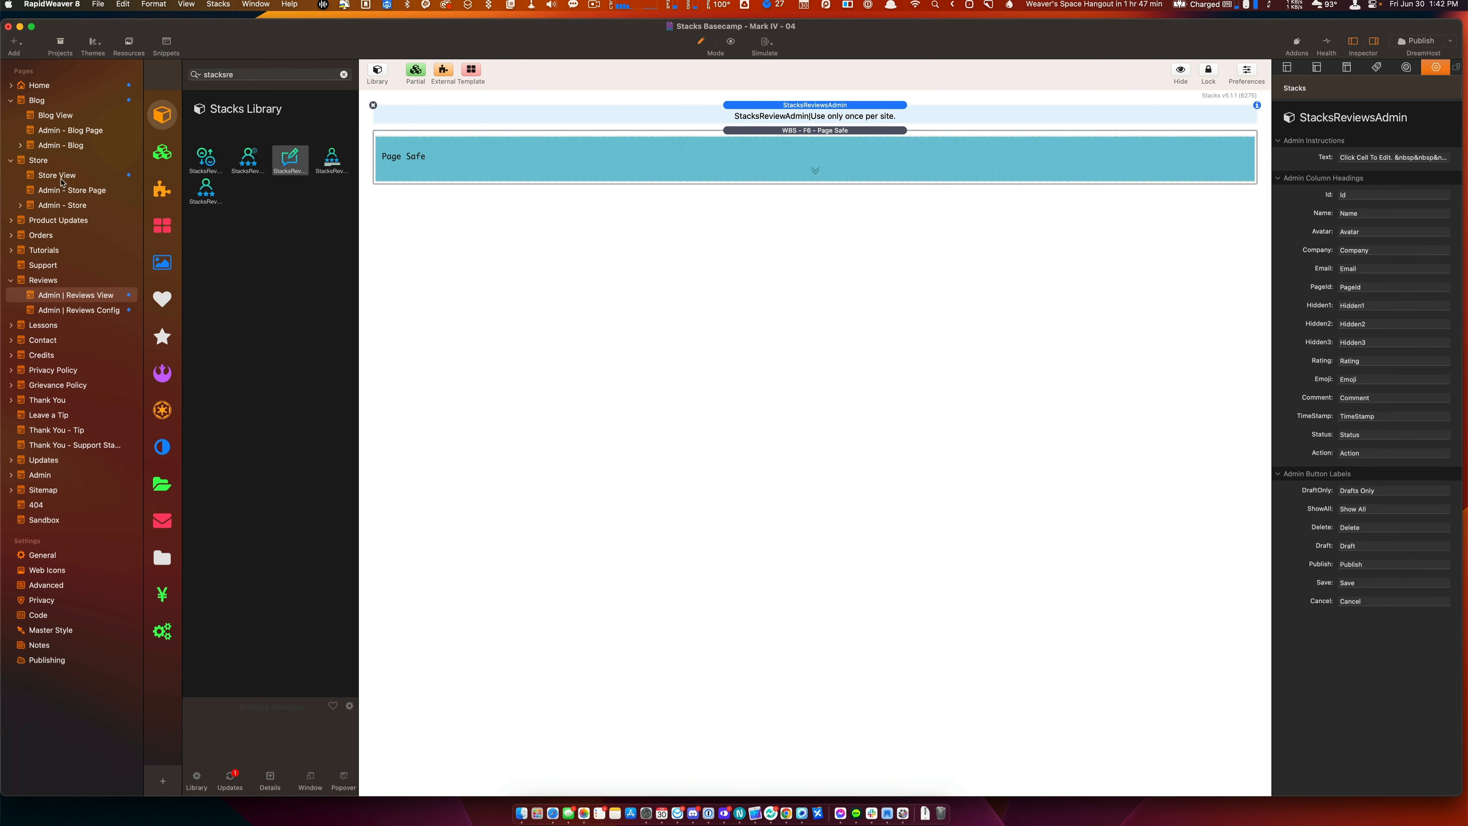
Open the Blog page and examine the ID setting of the StacksReviewsDisplayAverage stack in the blog list's post card
click(42, 102)
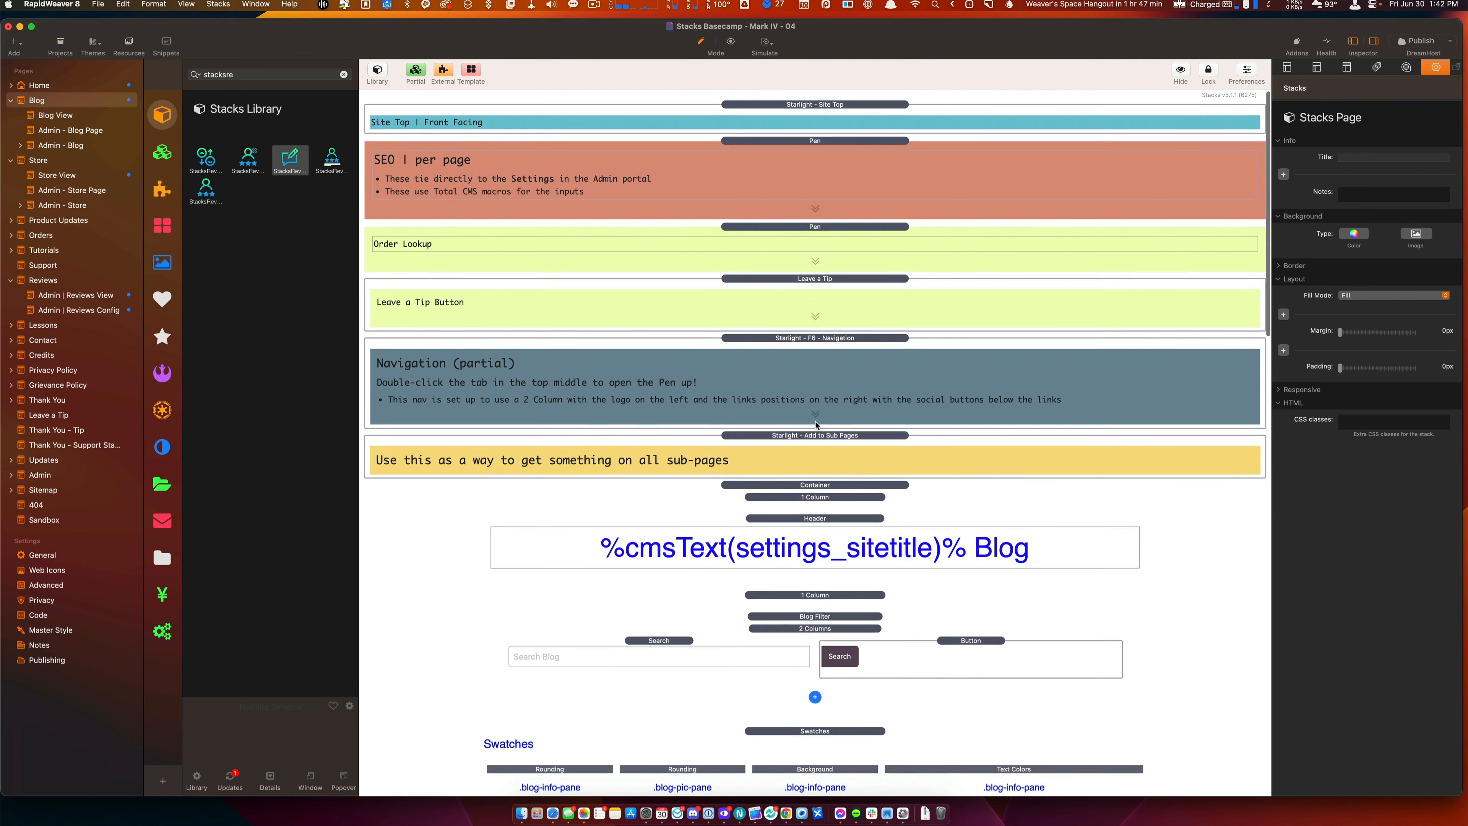
scroll(816, 425, down, 10)
scroll(815, 426, down, 10)
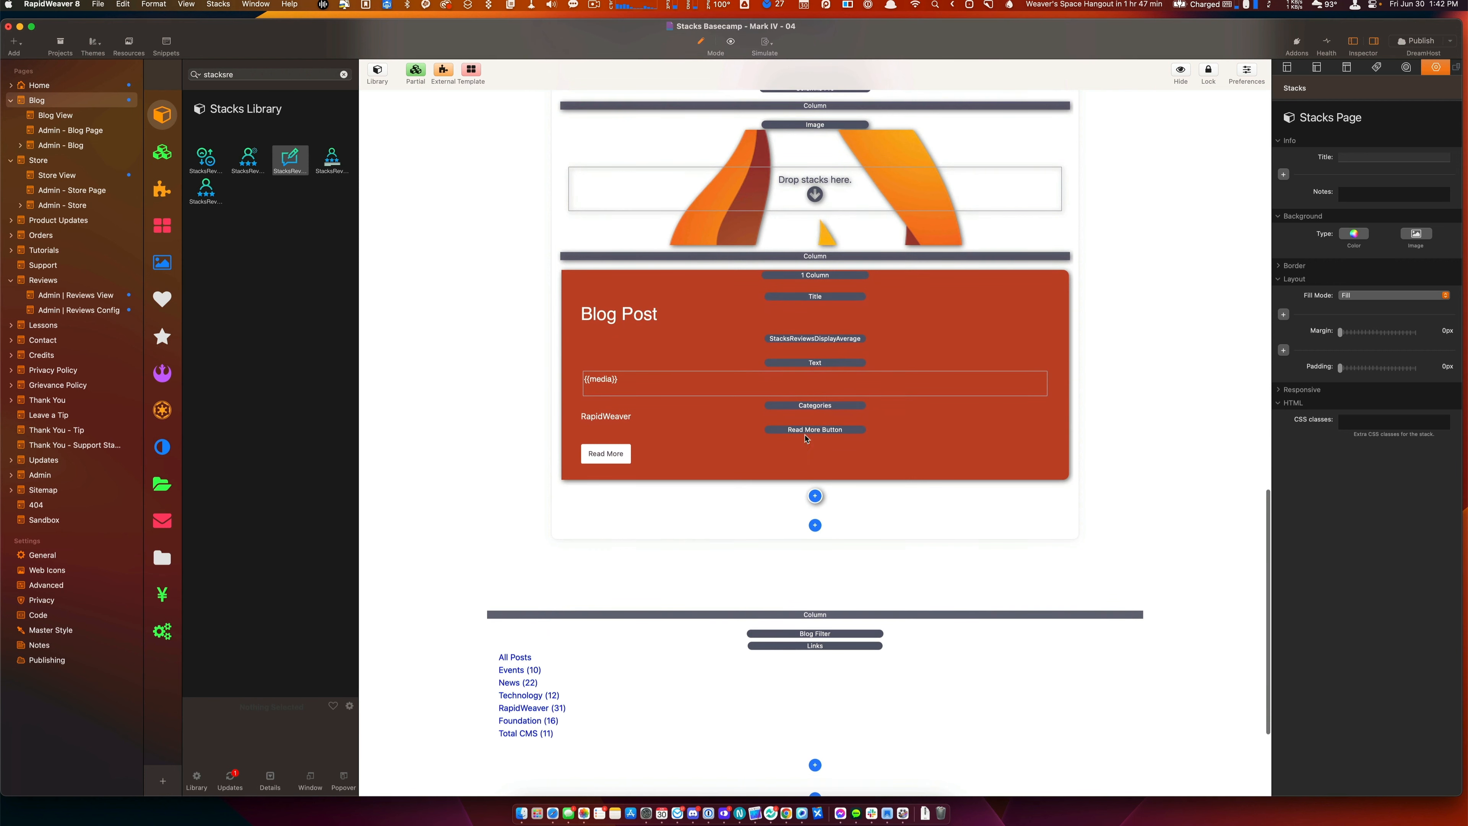
scroll(802, 437, up, 5)
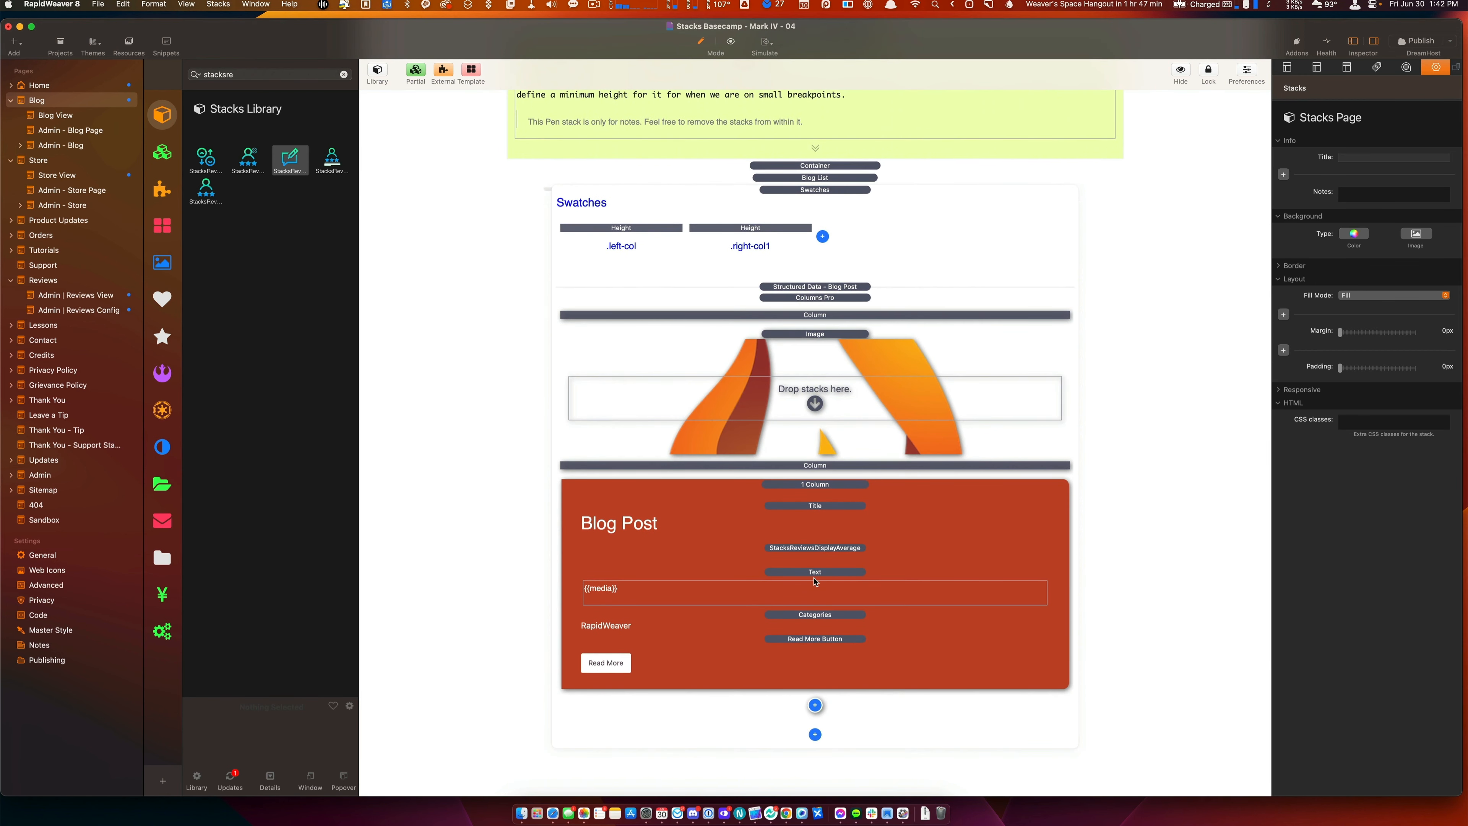
click(813, 548)
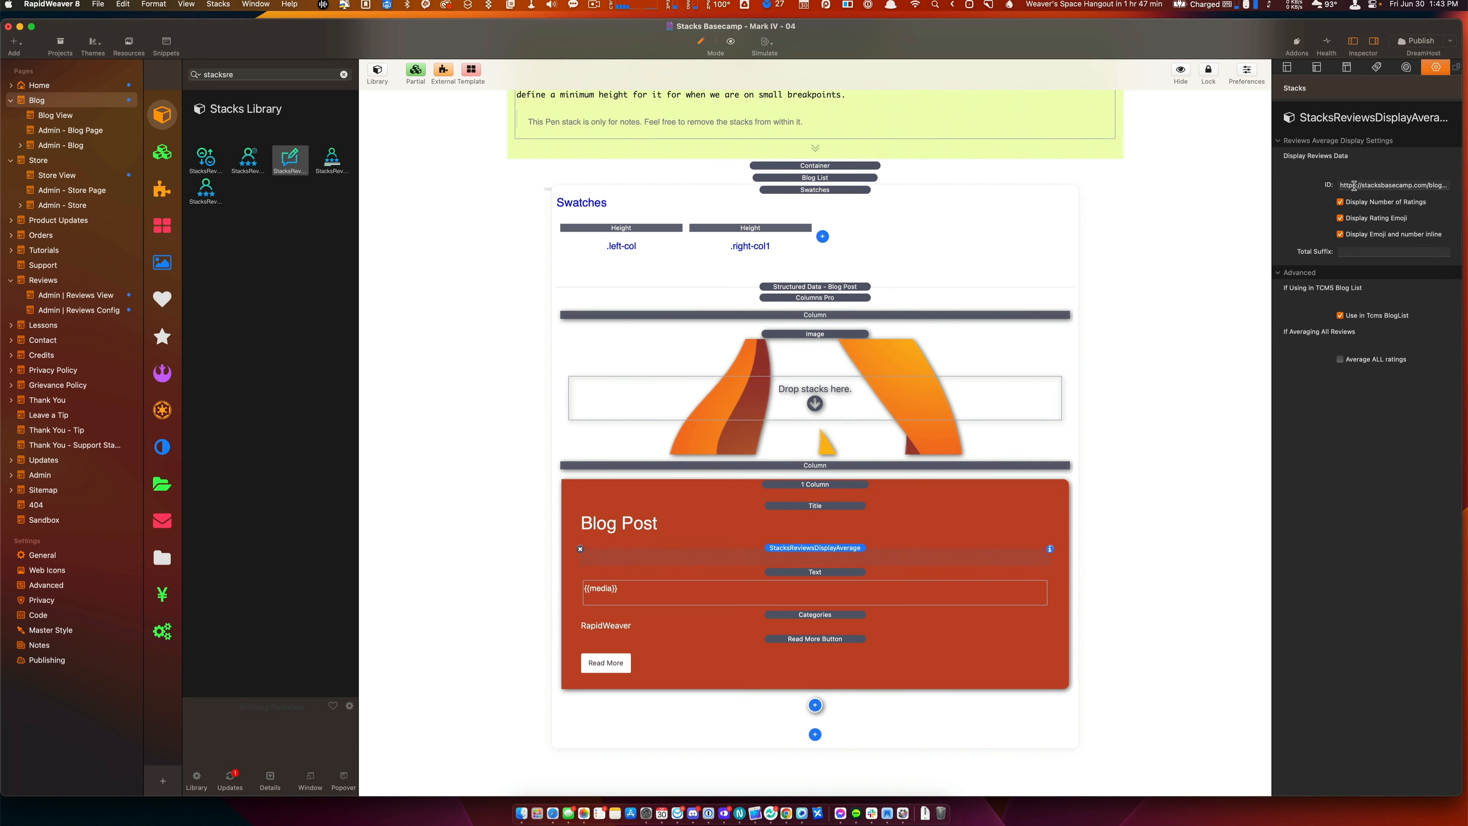
click(1399, 183)
drag(1384, 174, 1462, 175)
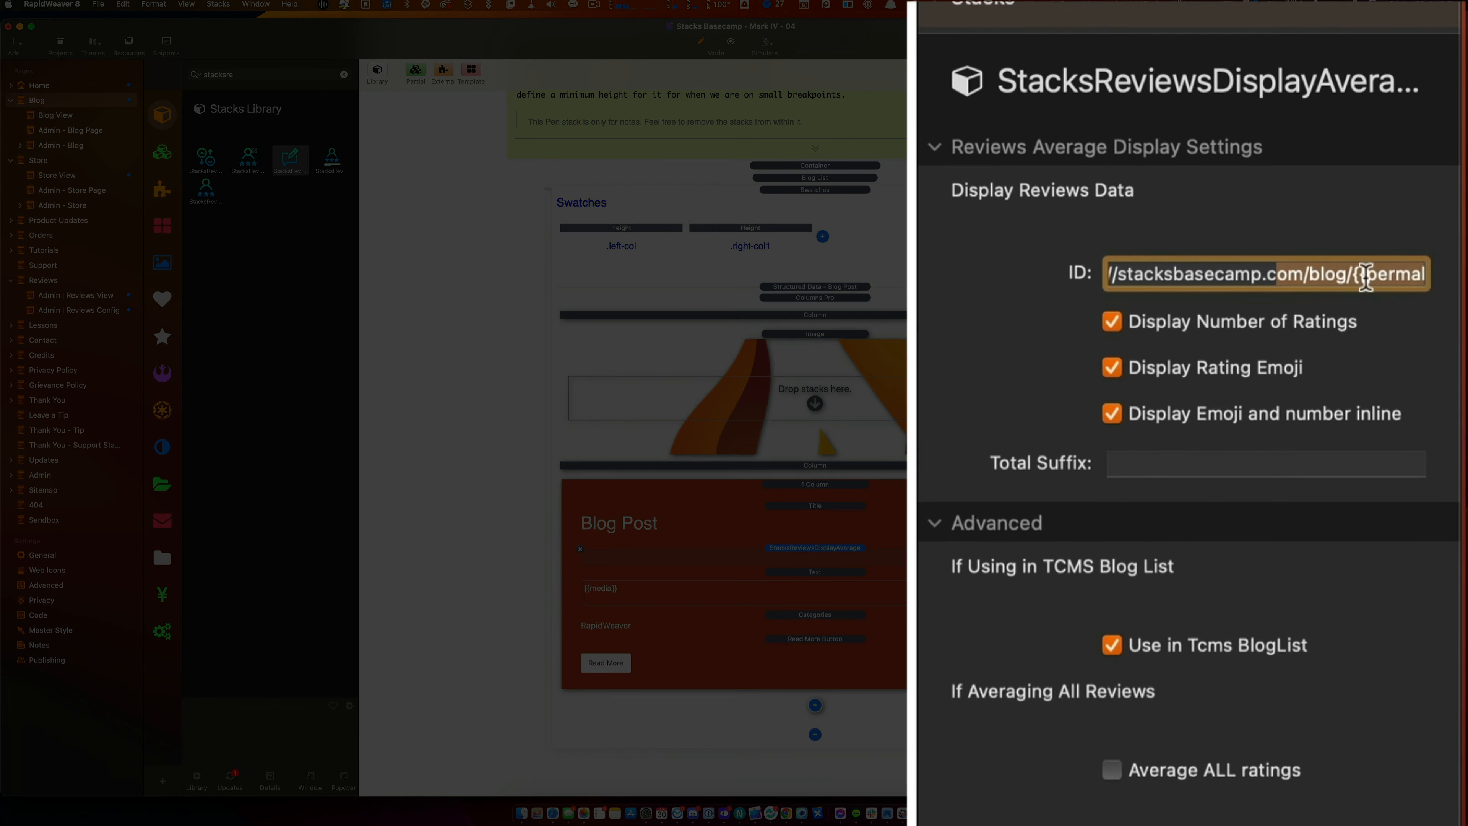
double_click(1379, 174)
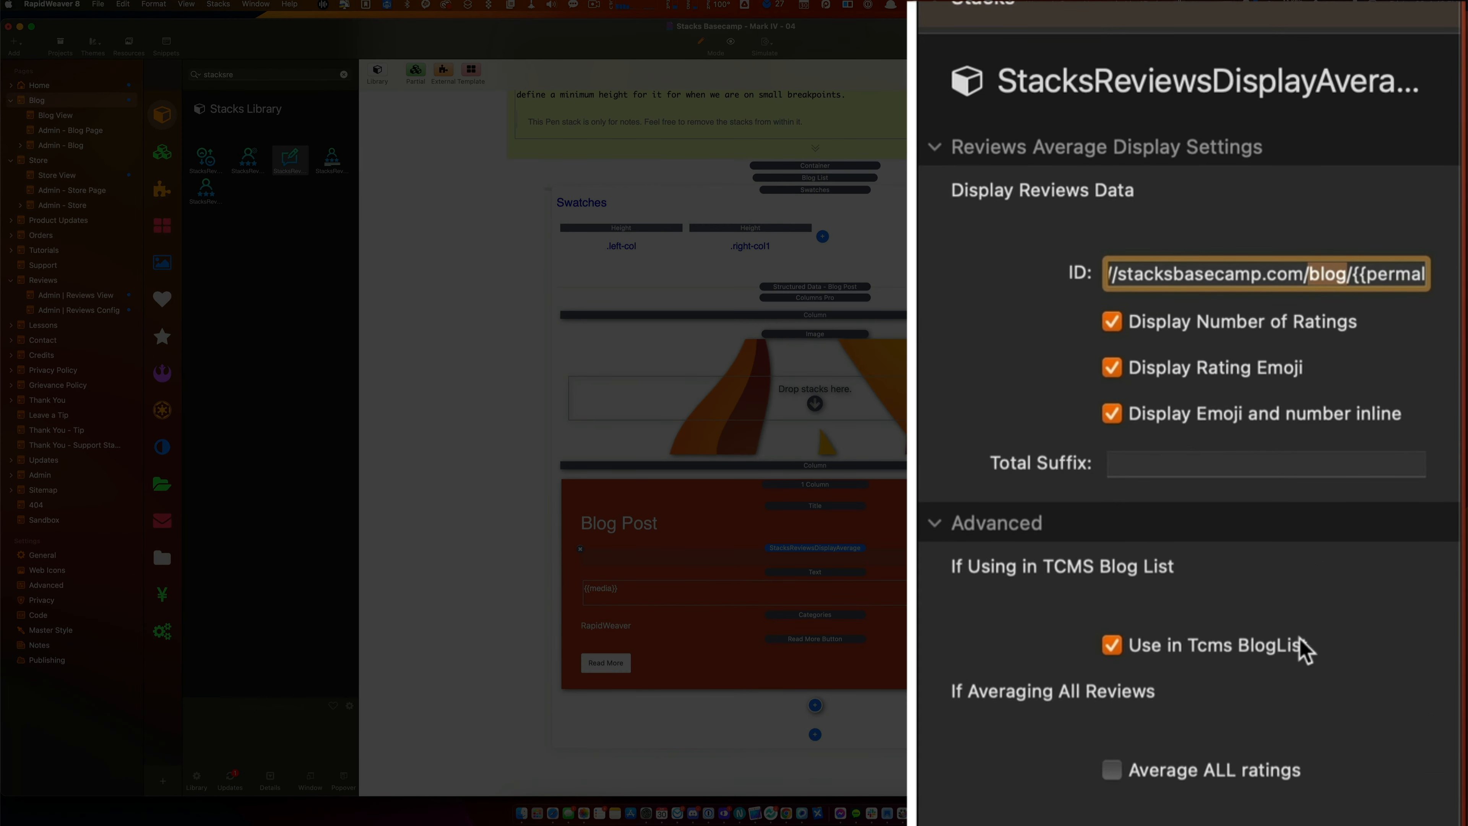
Switch to Safari, examine the blog and permalink parts of the open post's URL, and return to the average stack in RapidWeaver
key(super+Tab)
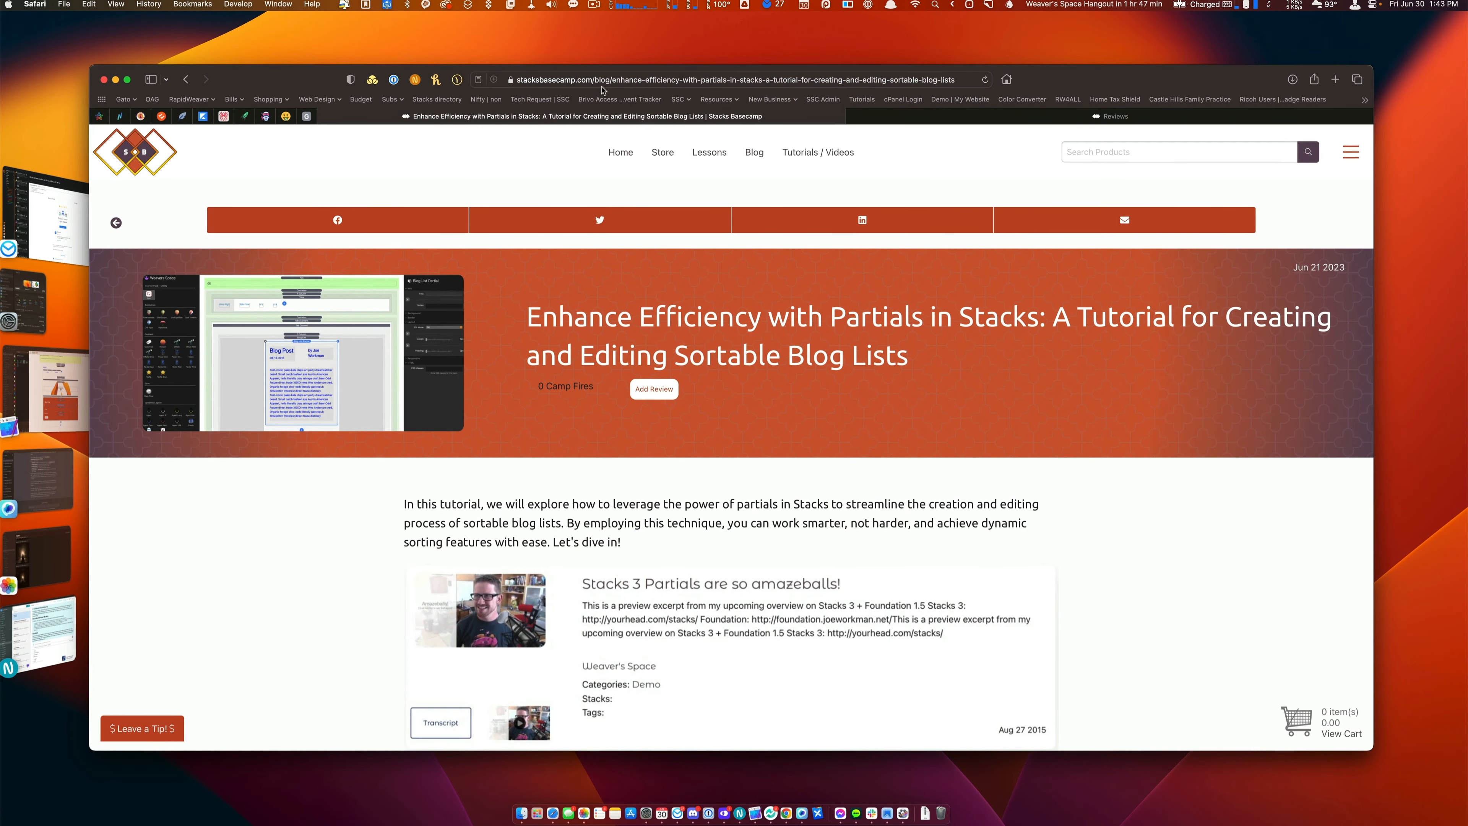
click(604, 79)
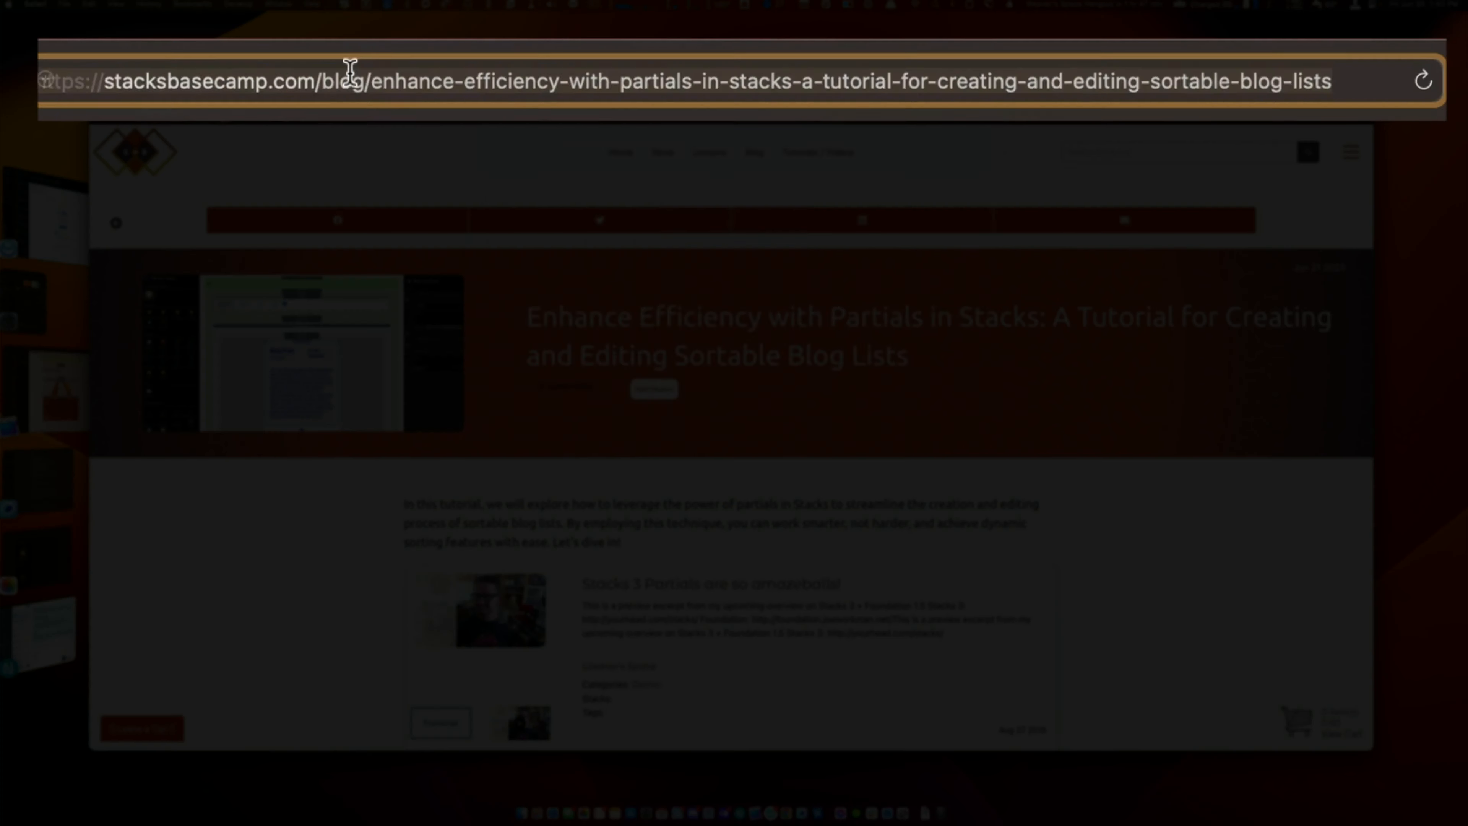
click(98, 81)
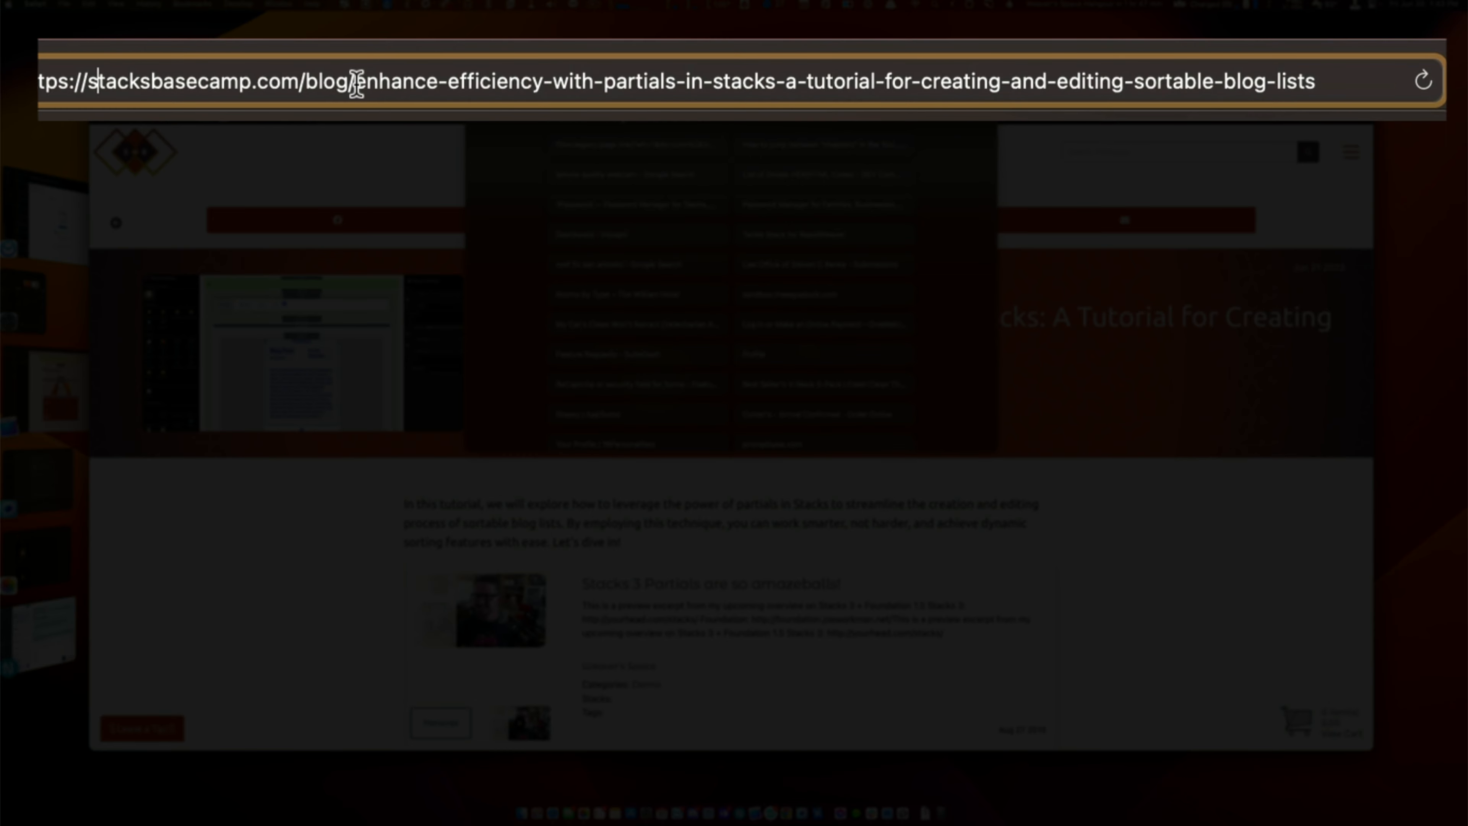
drag(372, 81, 1003, 108)
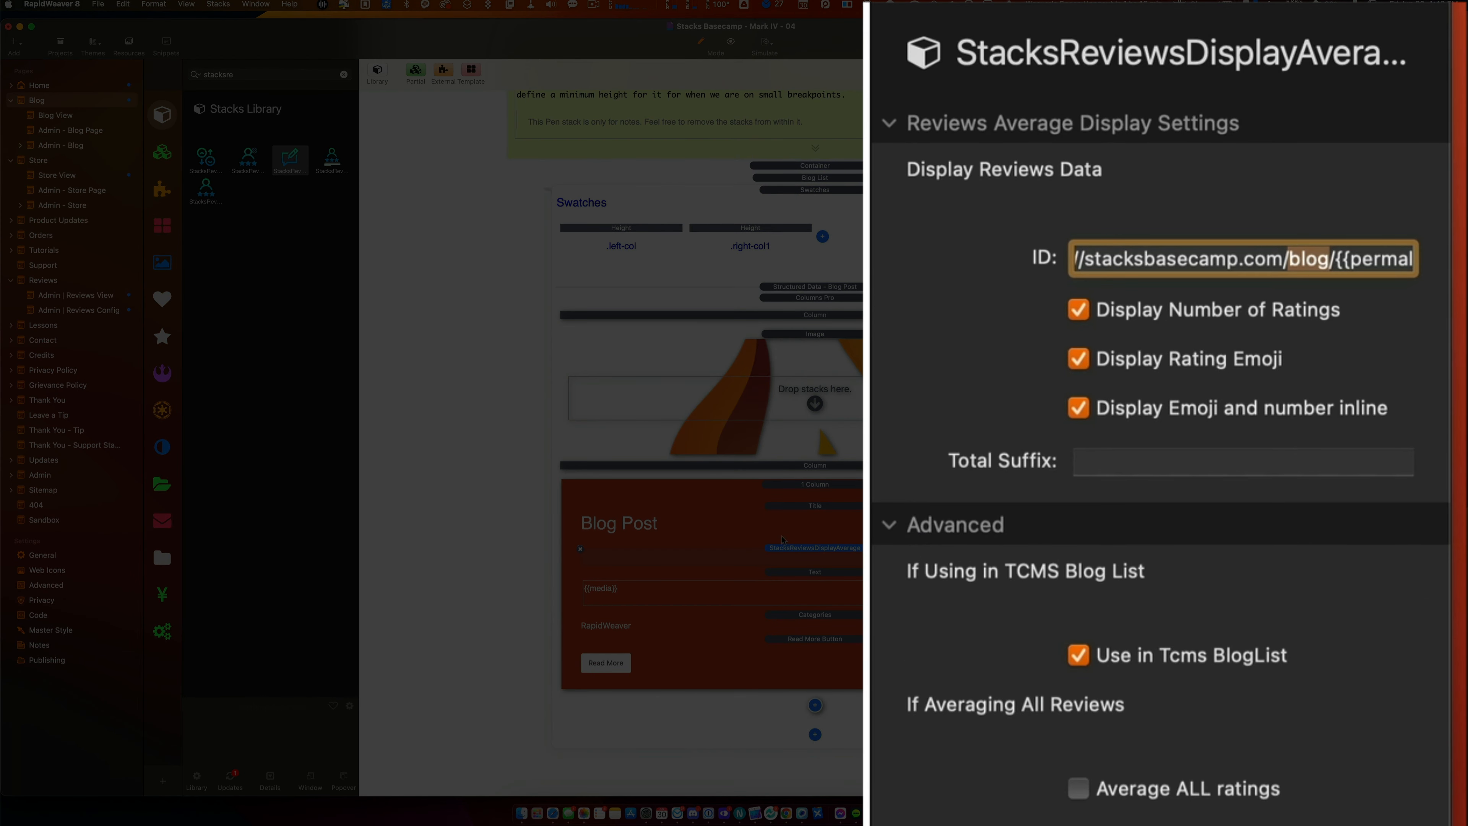
click(795, 558)
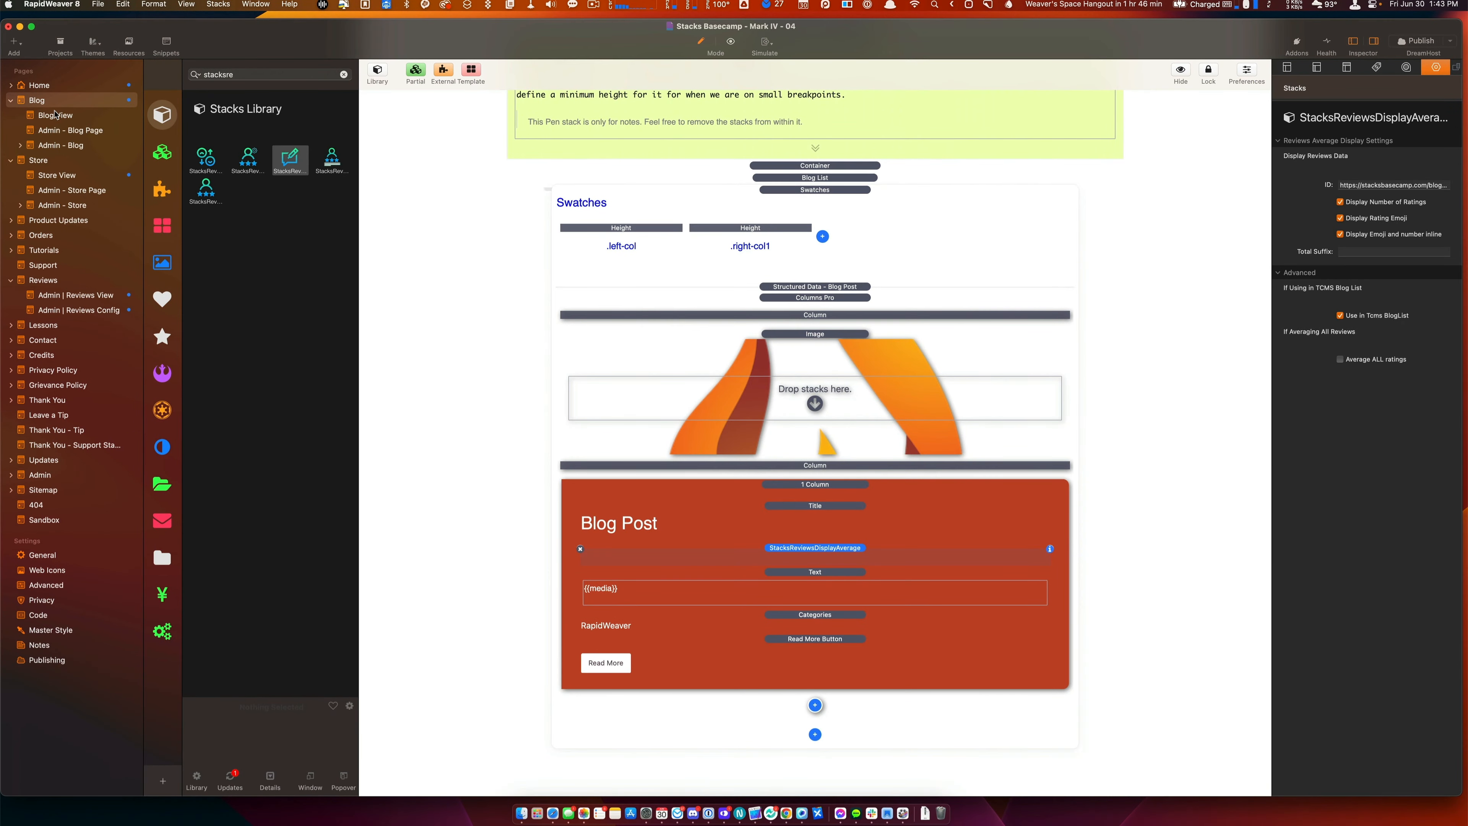
Open the Blog View page and select the StacksReviewsDisplayAverage stack beside the Add Review button
click(55, 115)
scroll(689, 443, down, 10)
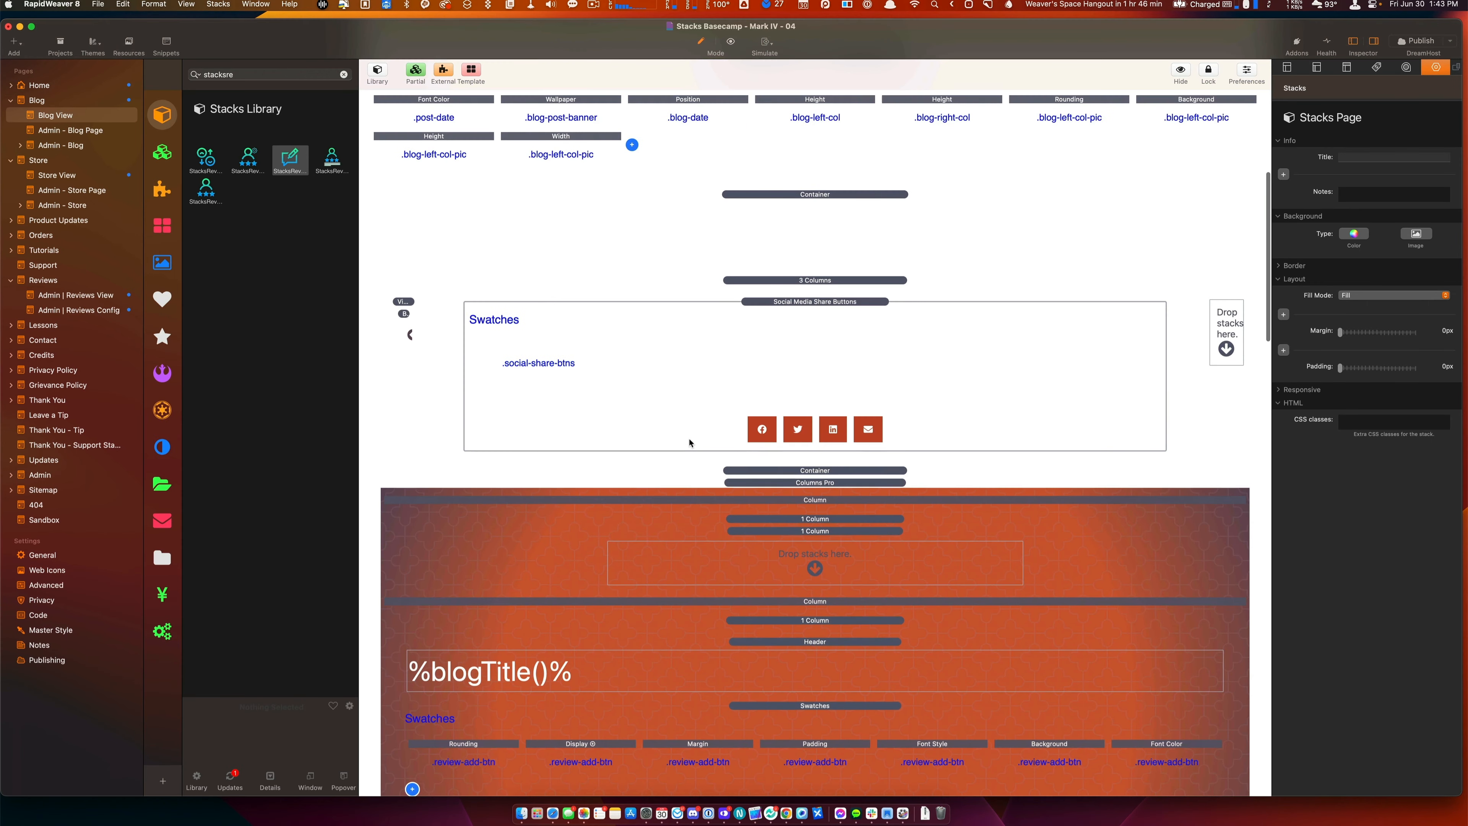
scroll(690, 442, down, 10)
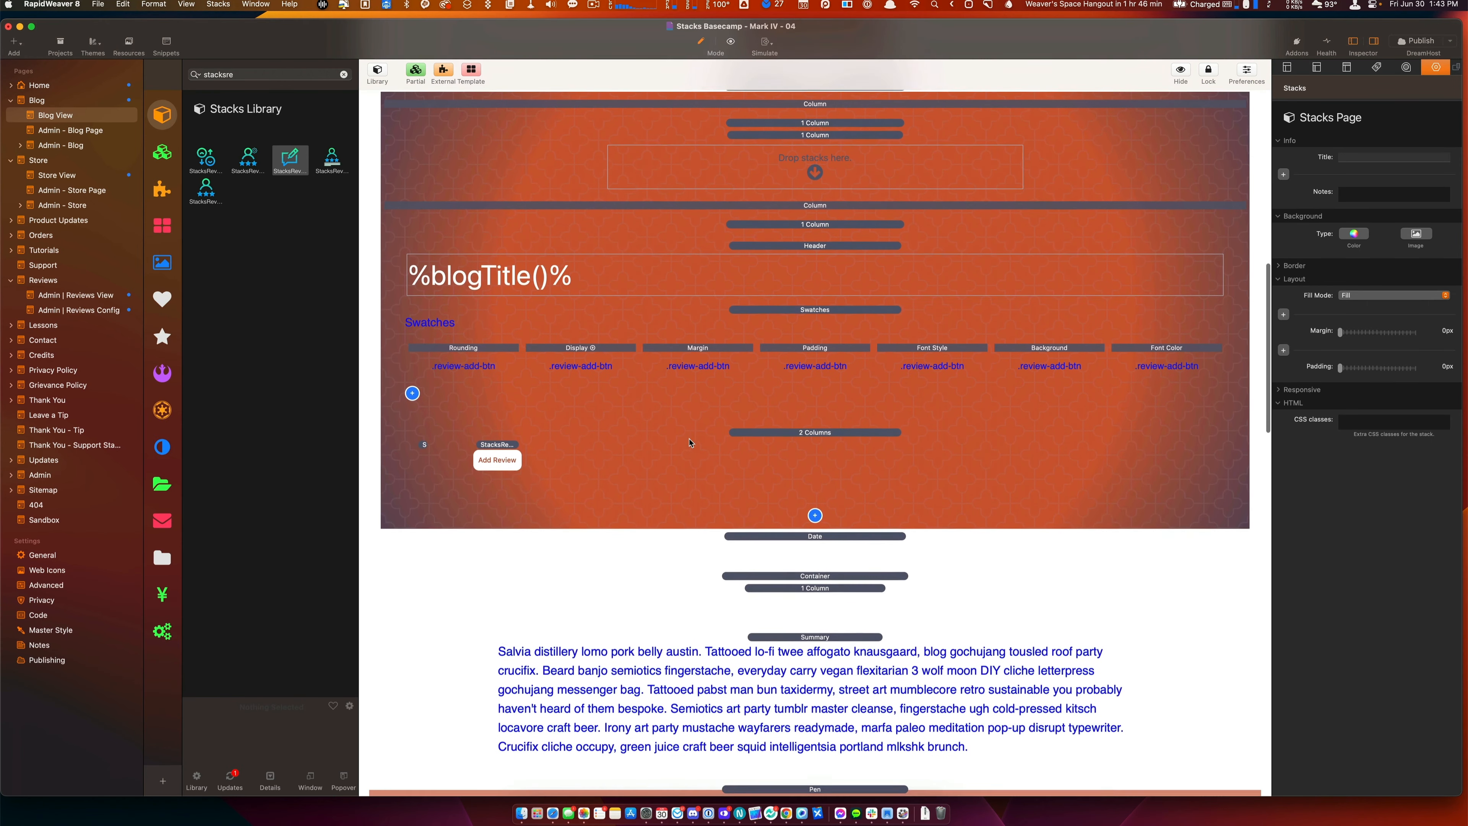
click(423, 457)
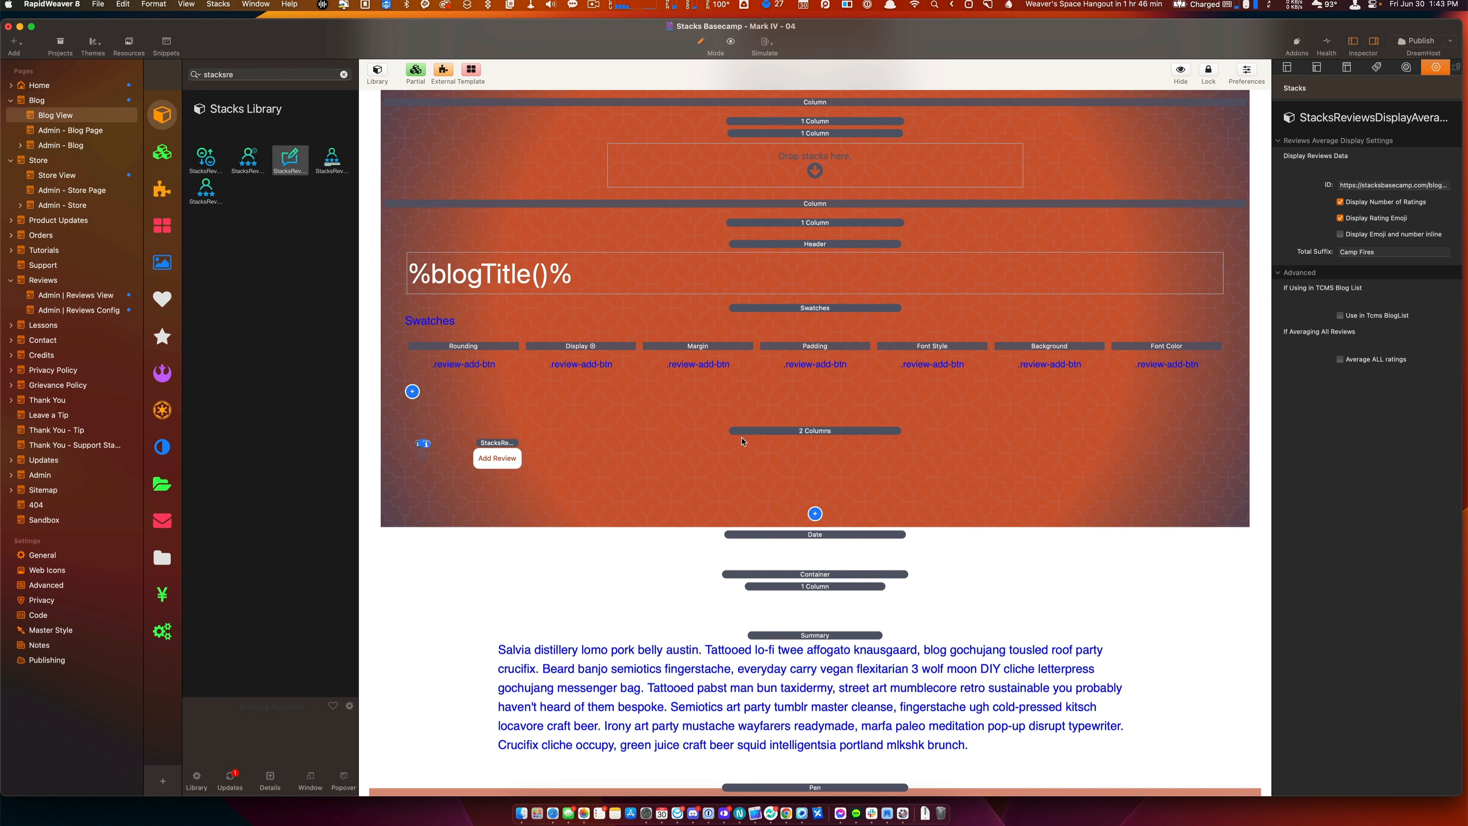
Examine the average stack's ID with its %blogPermalink()% macro, plus its display and advanced options
click(1386, 185)
key(super+a)
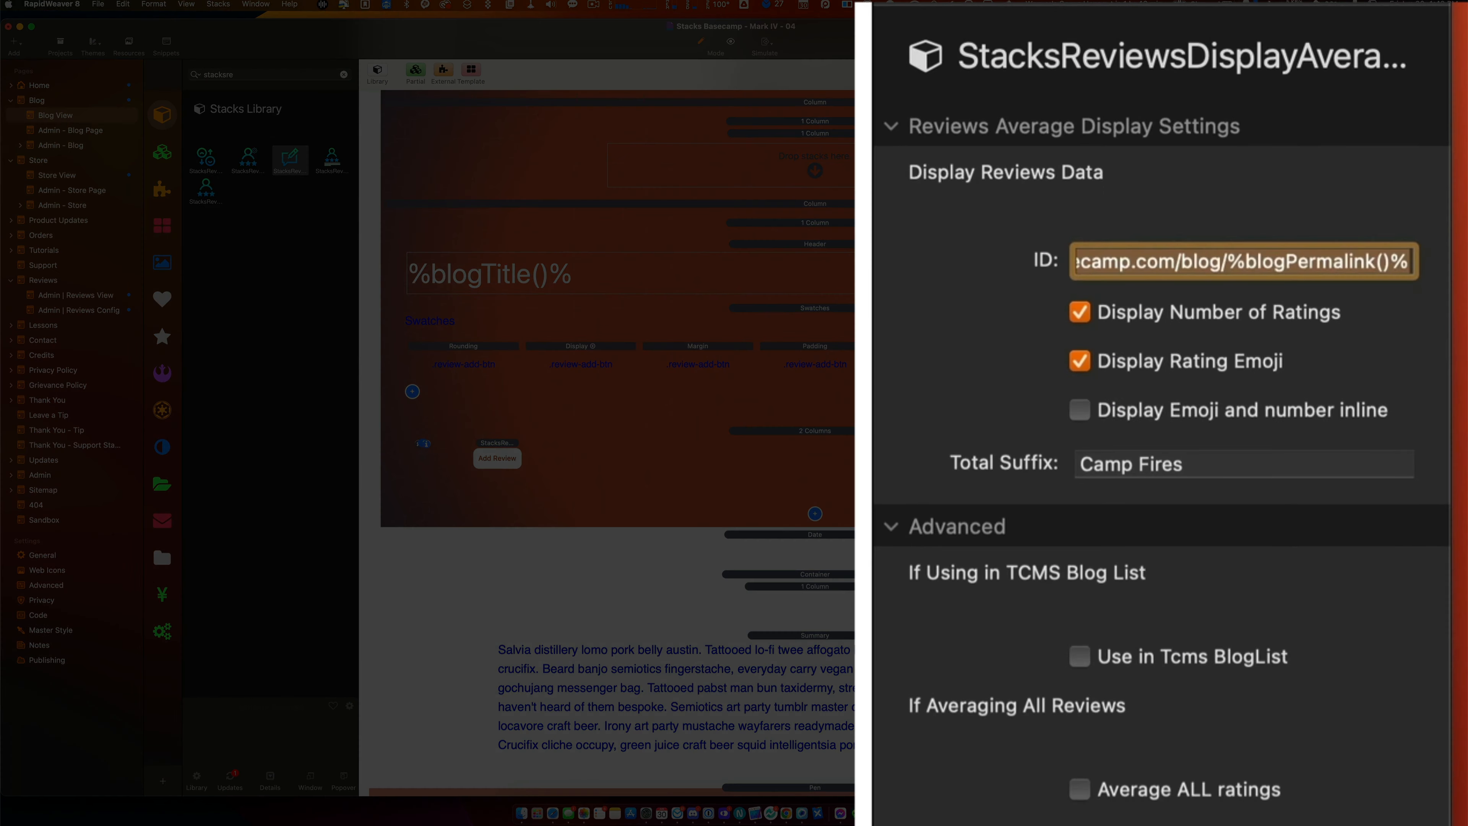
click(1234, 261)
key(shift+super+Right)
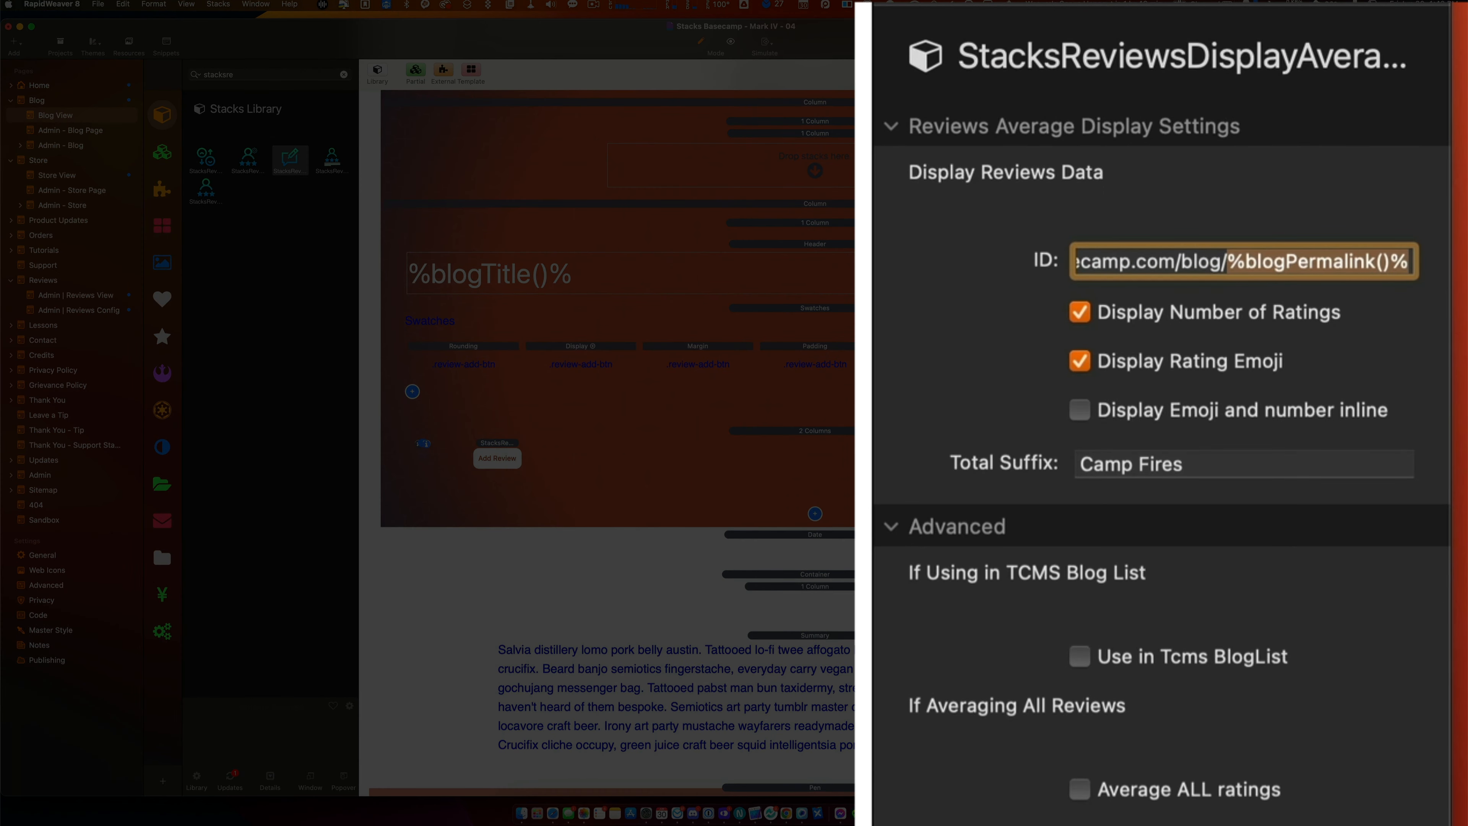
double_click(1201, 262)
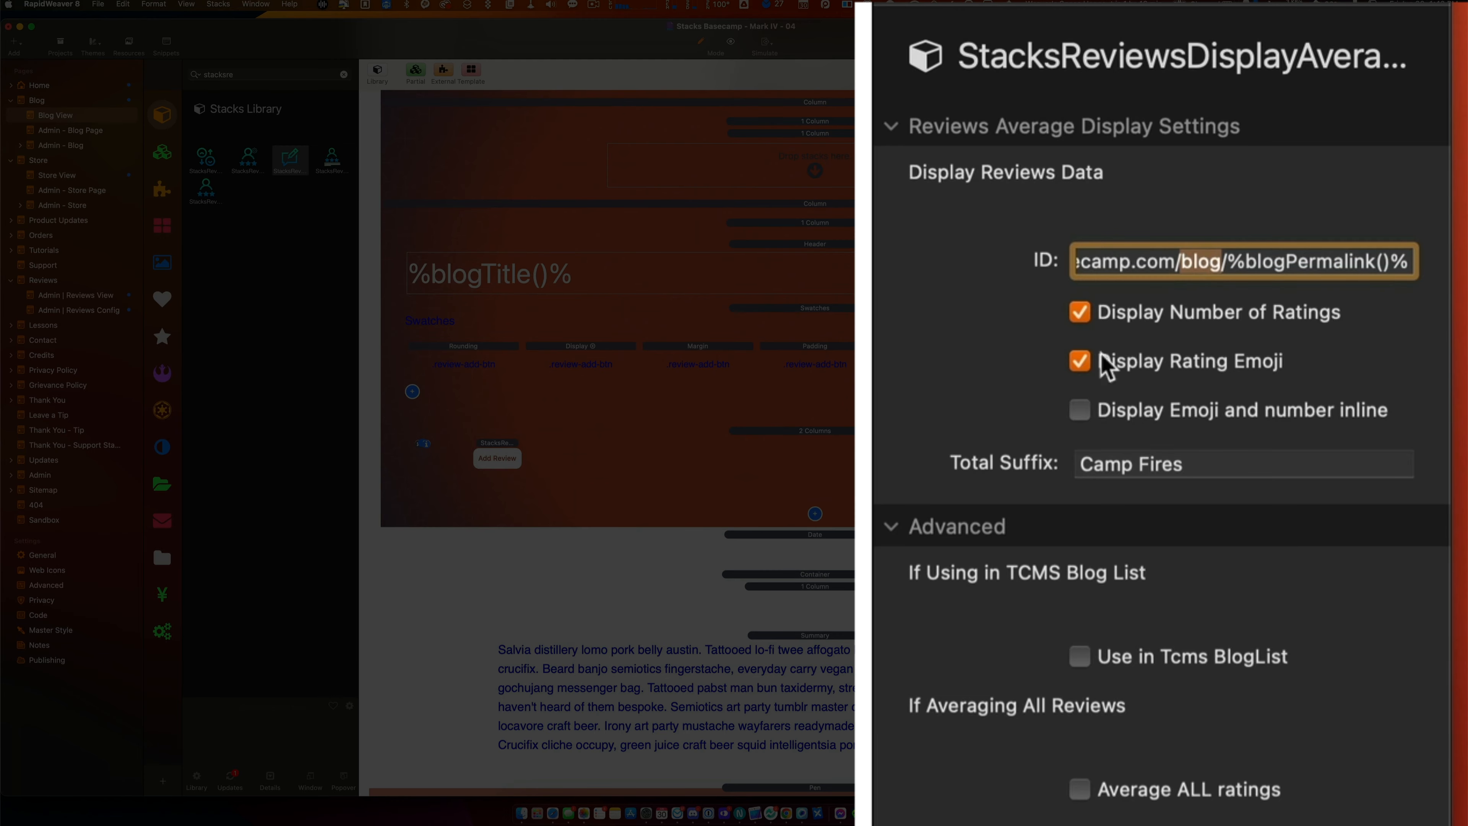
mouse_move(1107, 425)
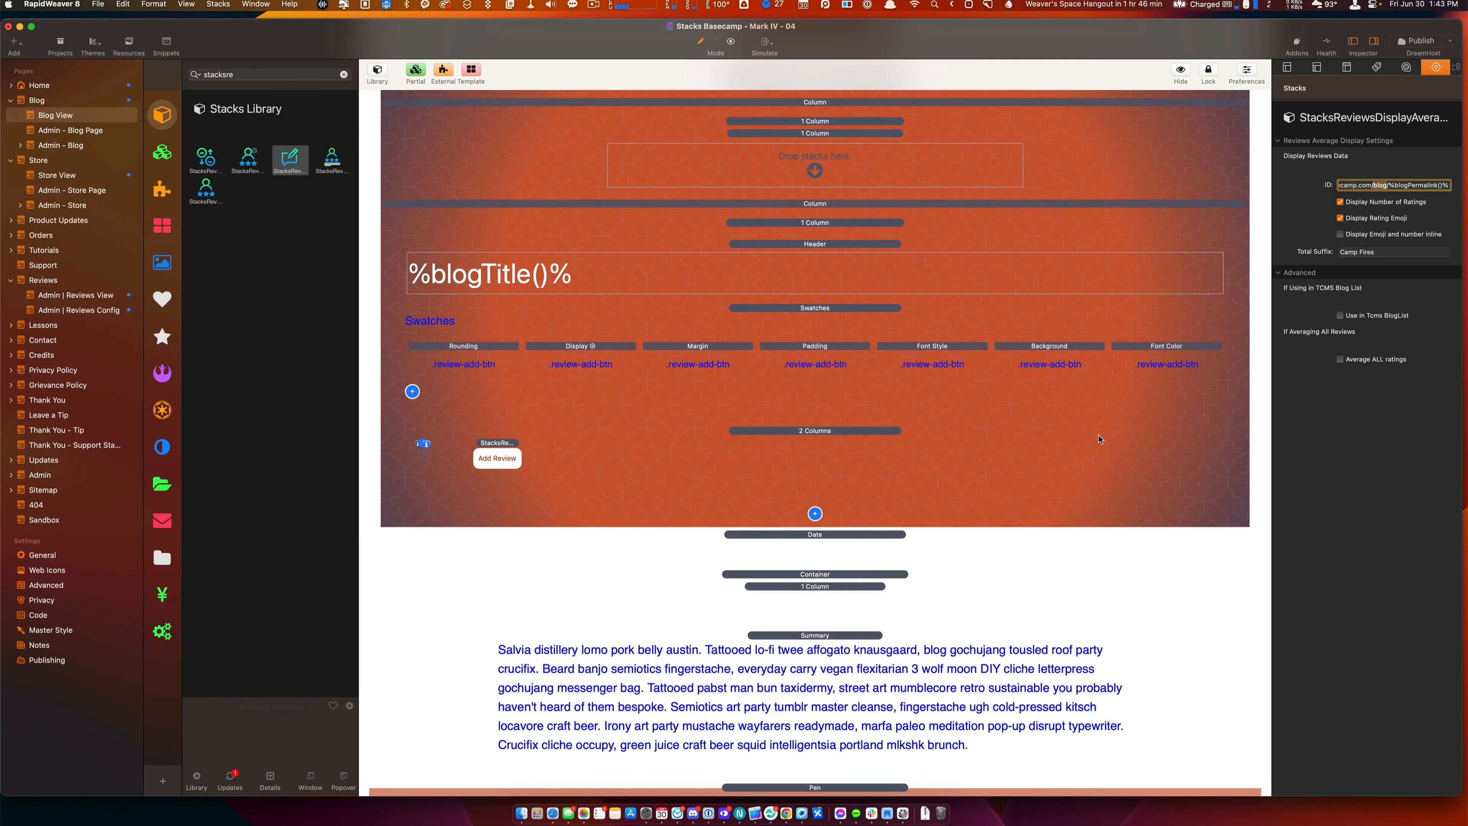
click(1100, 439)
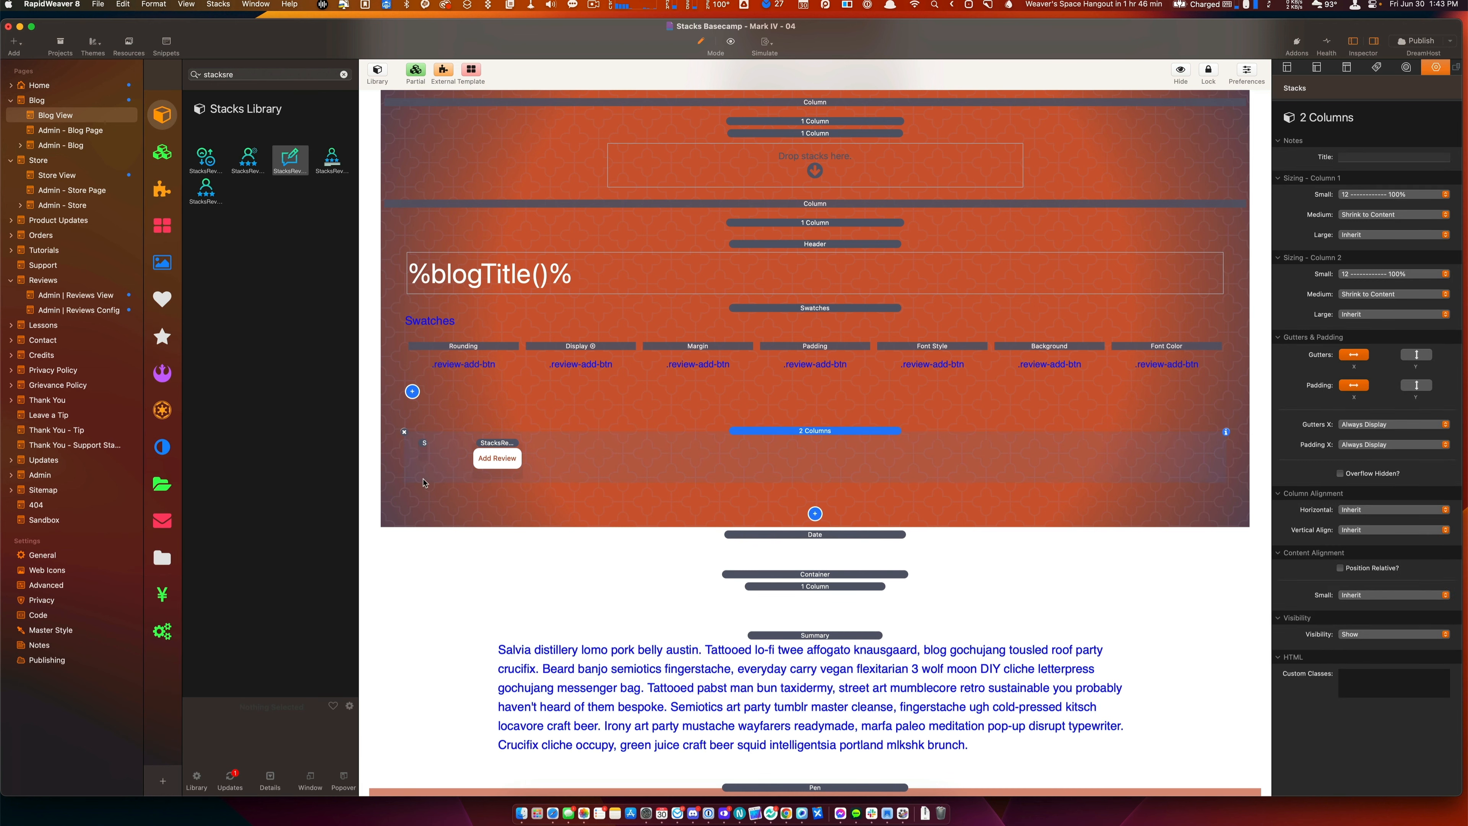
click(424, 450)
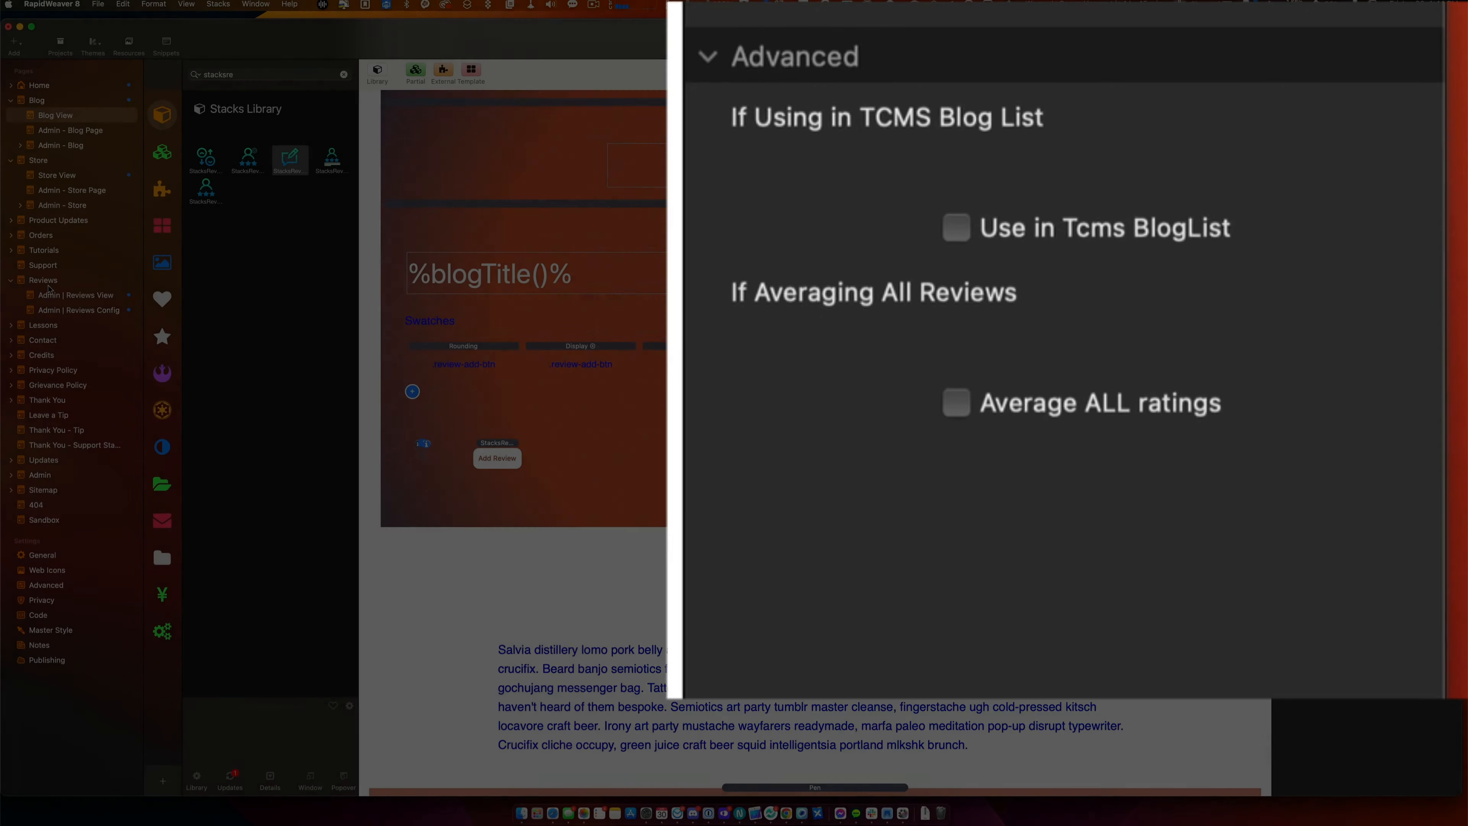
Open the Reviews page and examine the StacksReviewsDisplay stack's layout settings and Display All Reviews/Rating option
click(50, 280)
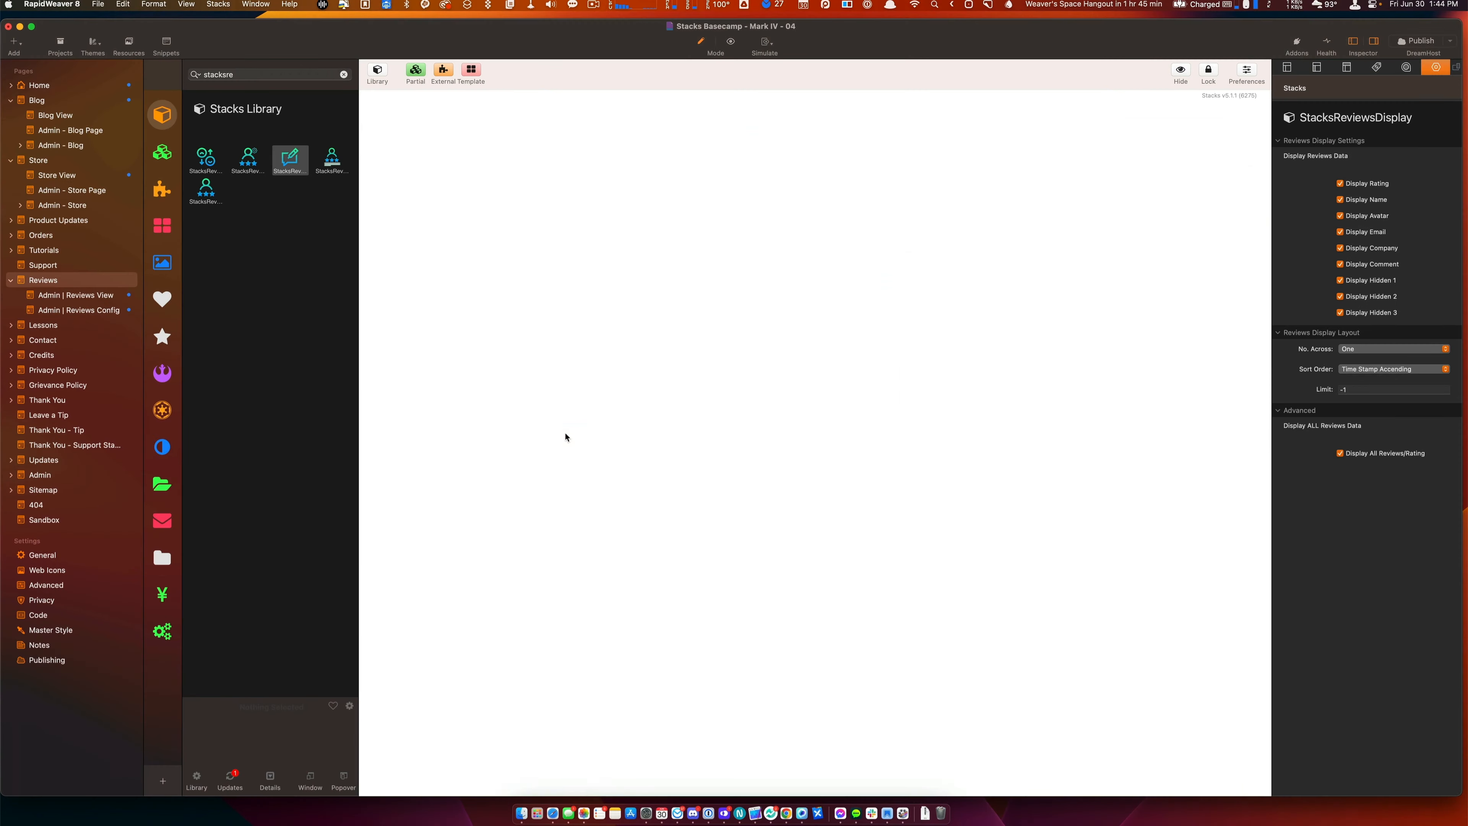
scroll(881, 546, down, 10)
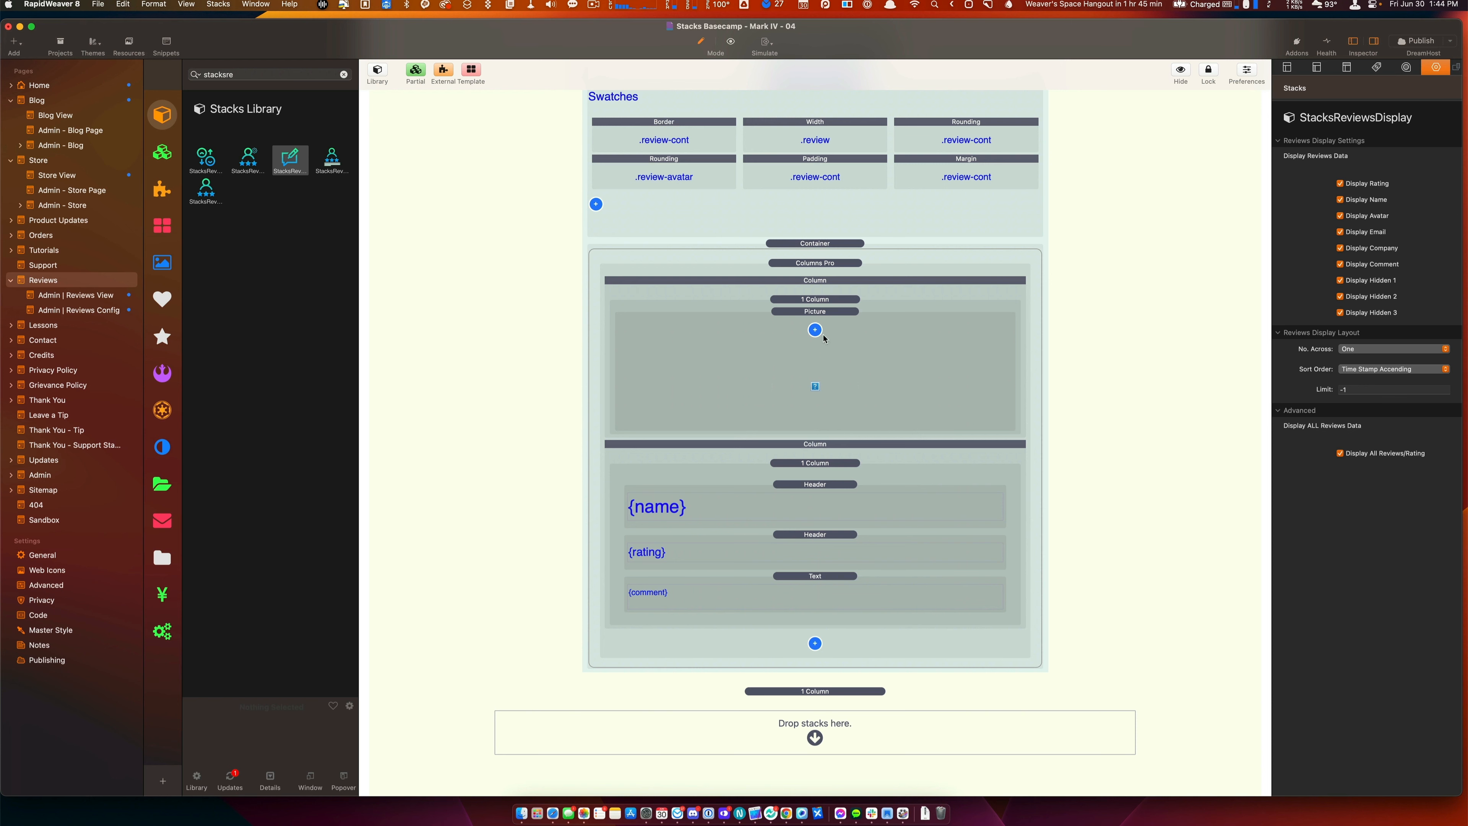
scroll(813, 389, up, 2)
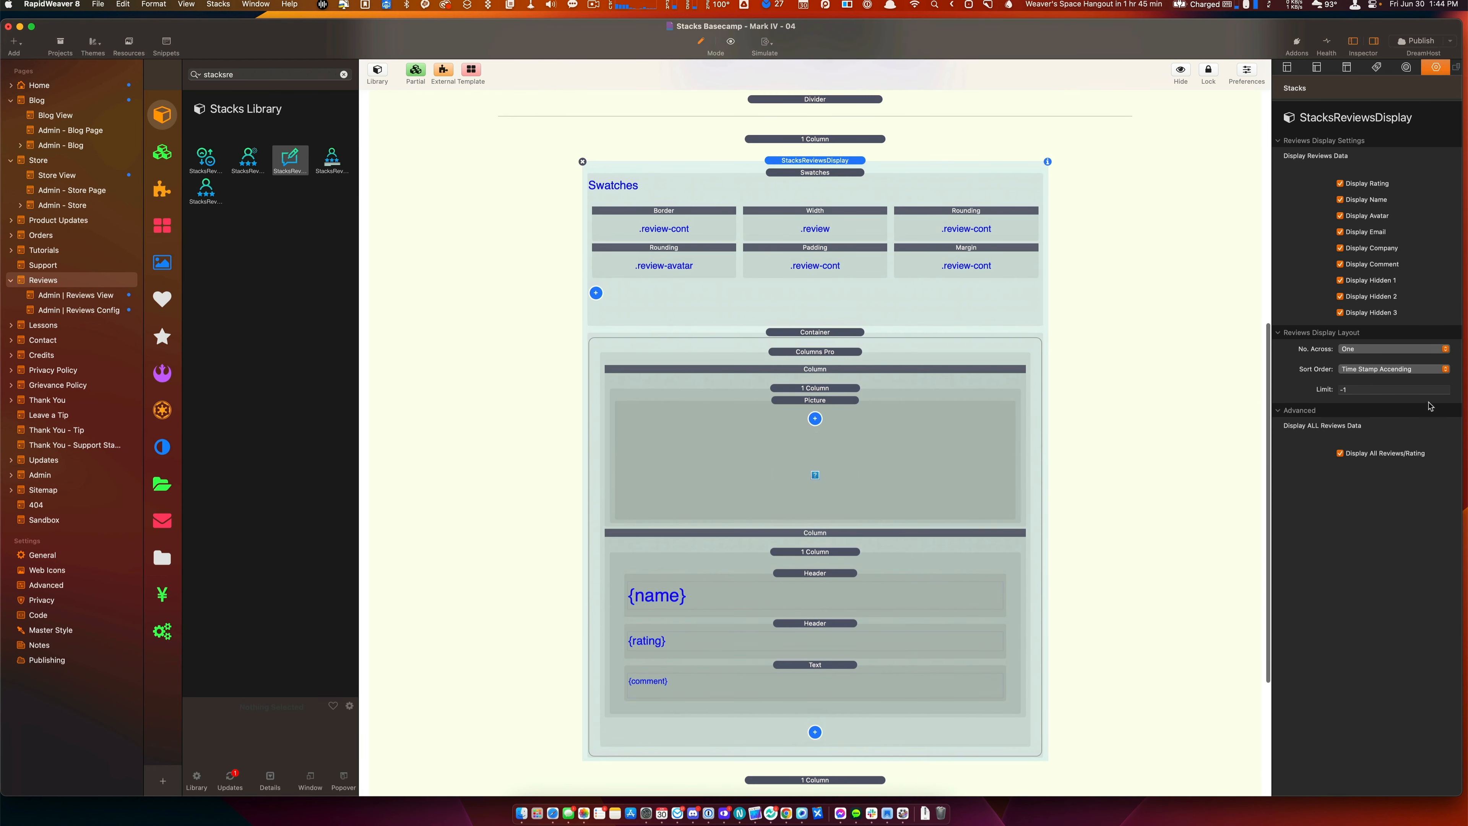
click(1381, 454)
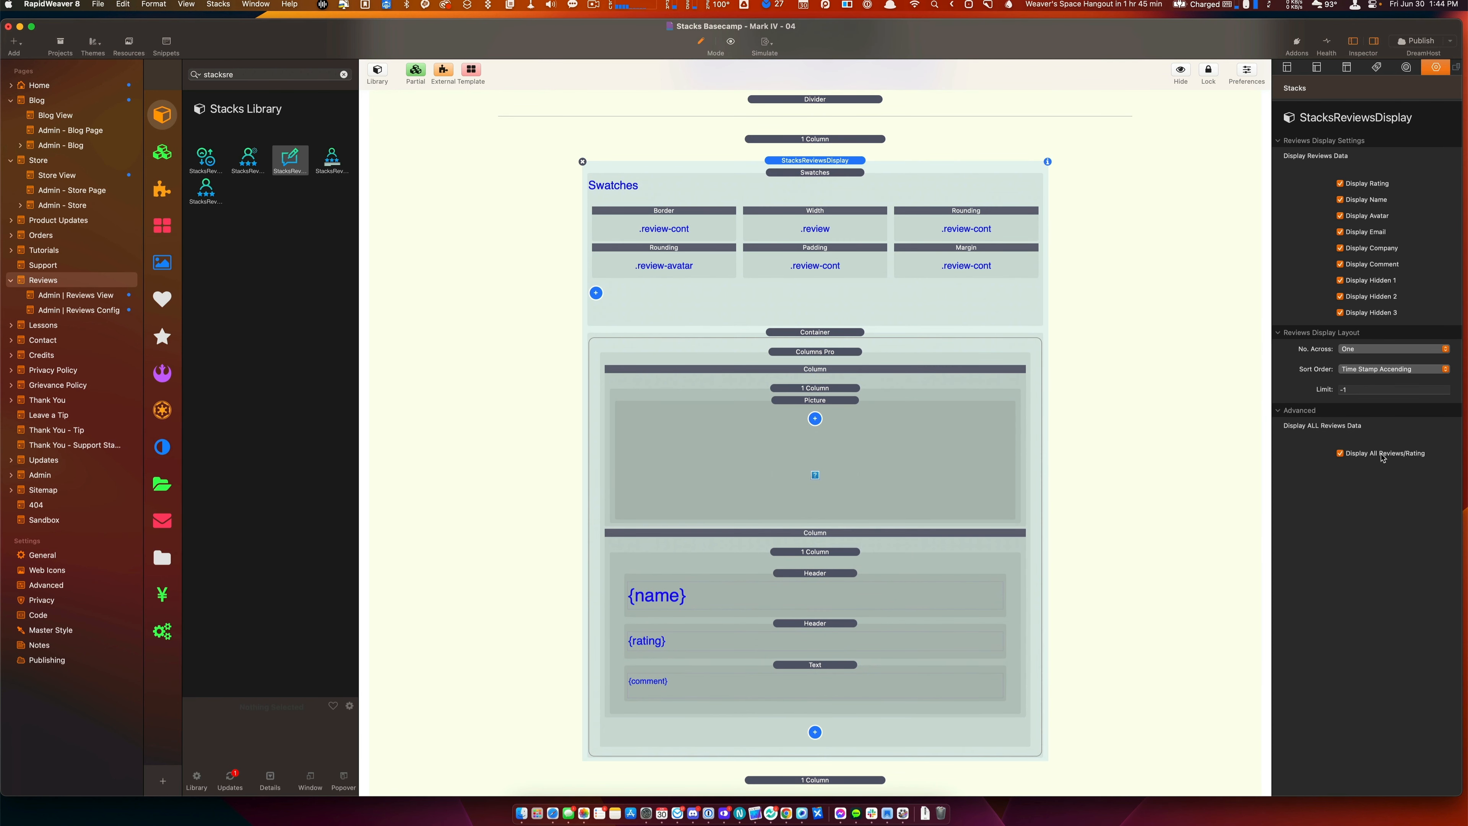
click(1381, 455)
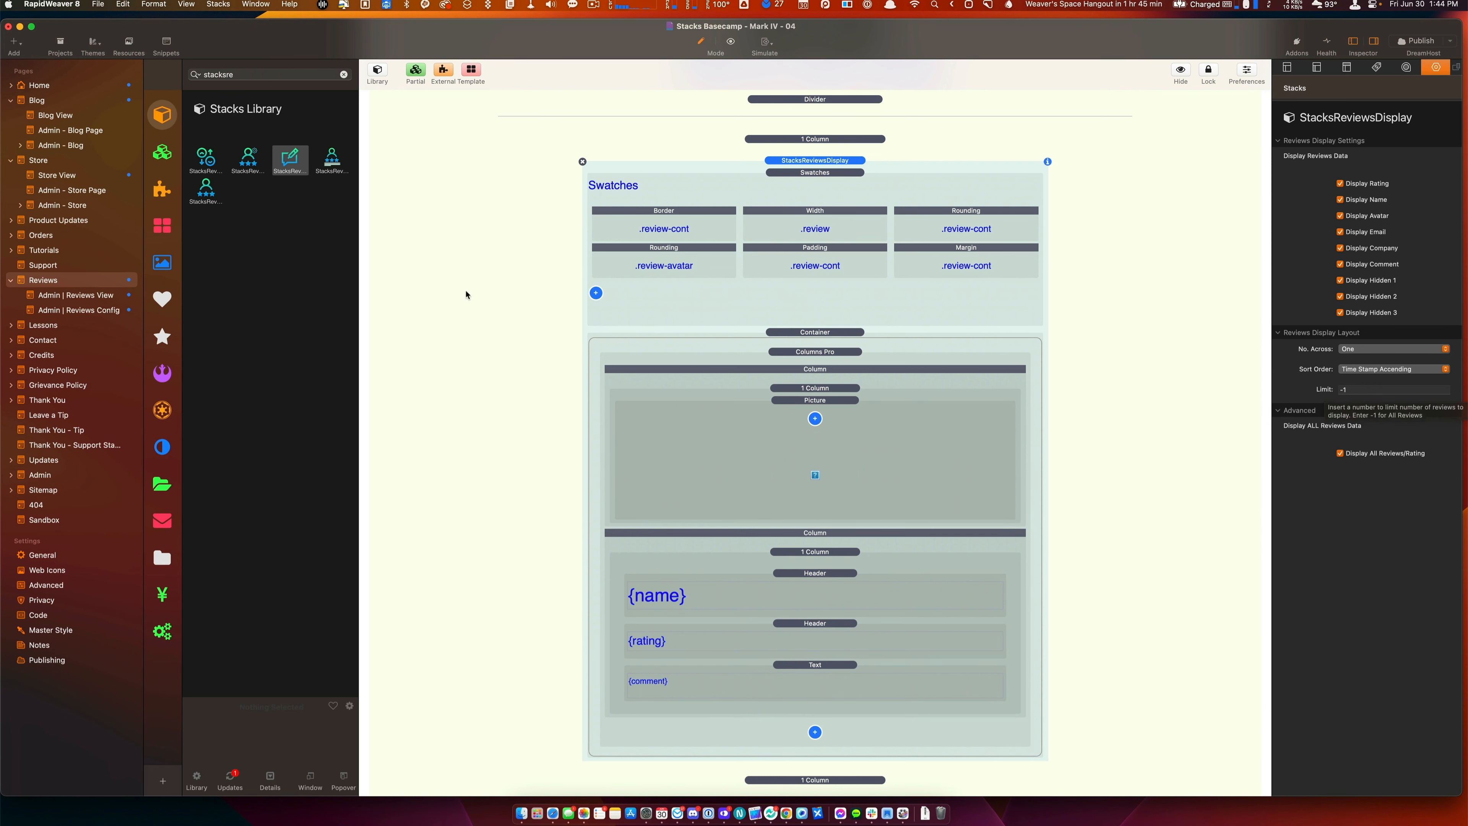
Add a StacksReviewsDisplayAverage stack directly above the StacksReviewsDisplay stack on the Reviews page
click(211, 204)
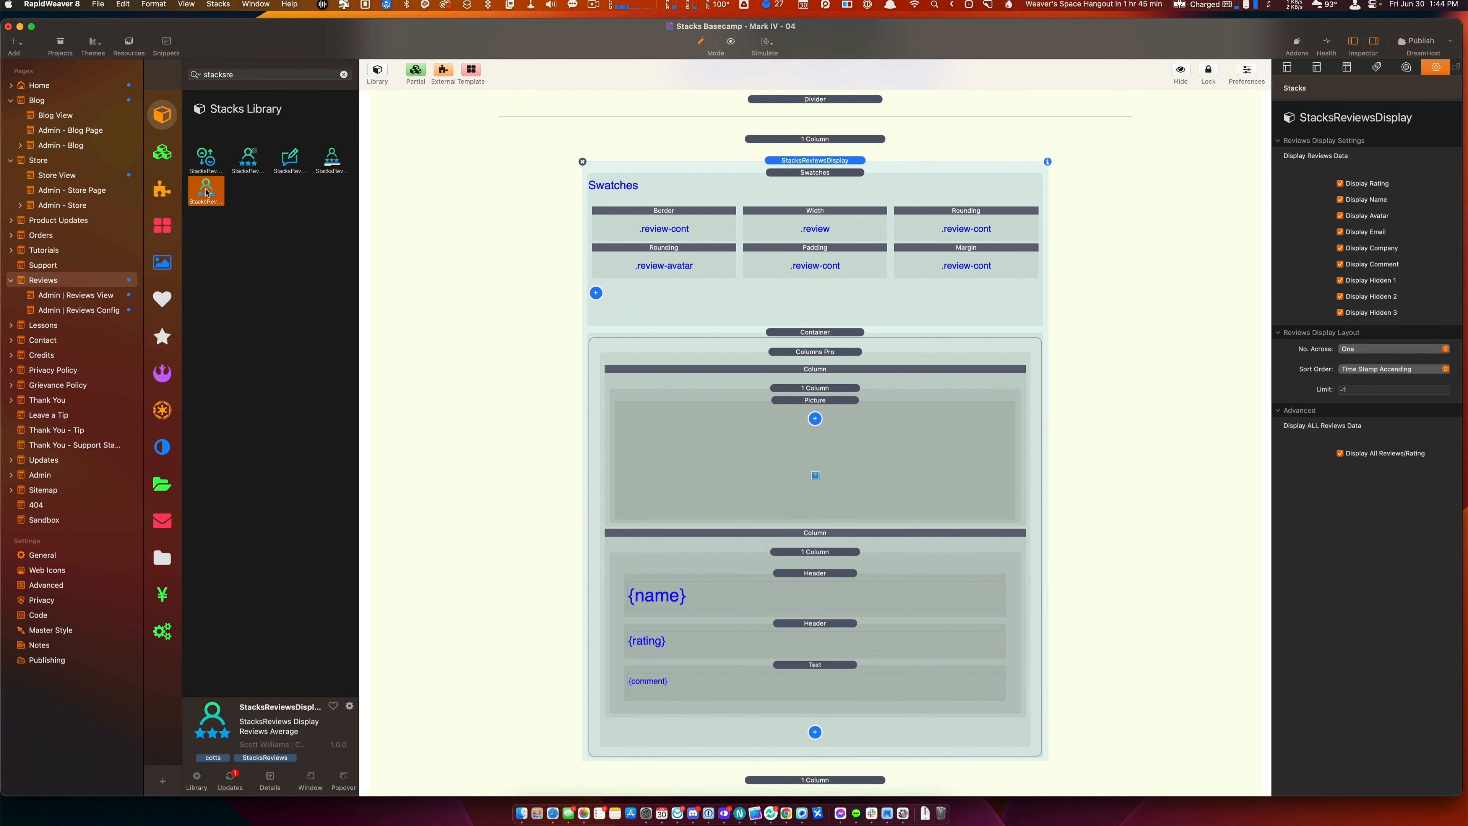
drag(206, 192, 834, 171)
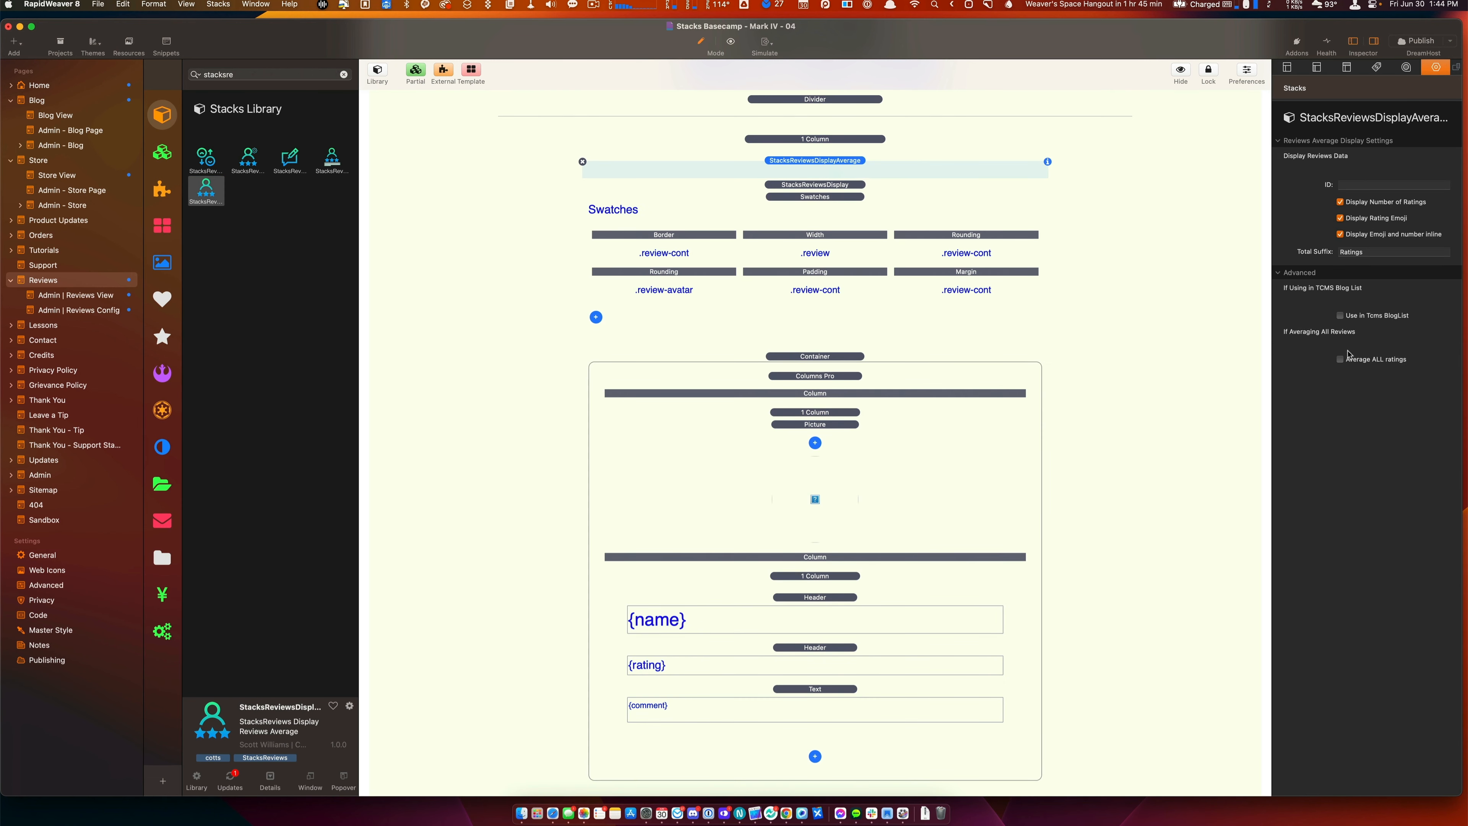